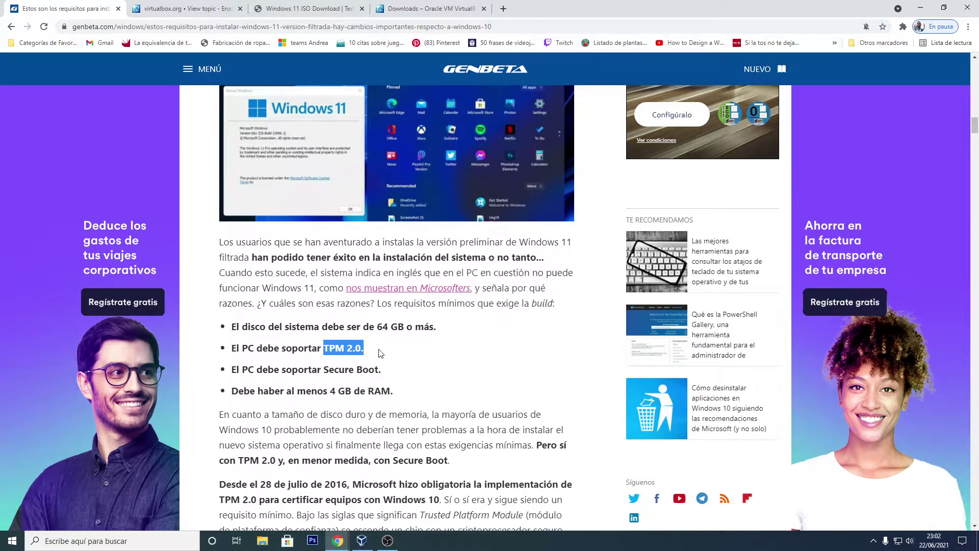
{"action": "left_click", "coordinate": [382, 352]}
{"action": "left_click_drag", "start_coordinate": [323, 349], "coordinate": [347, 349]}
{"action": "left_click", "coordinate": [405, 352]}
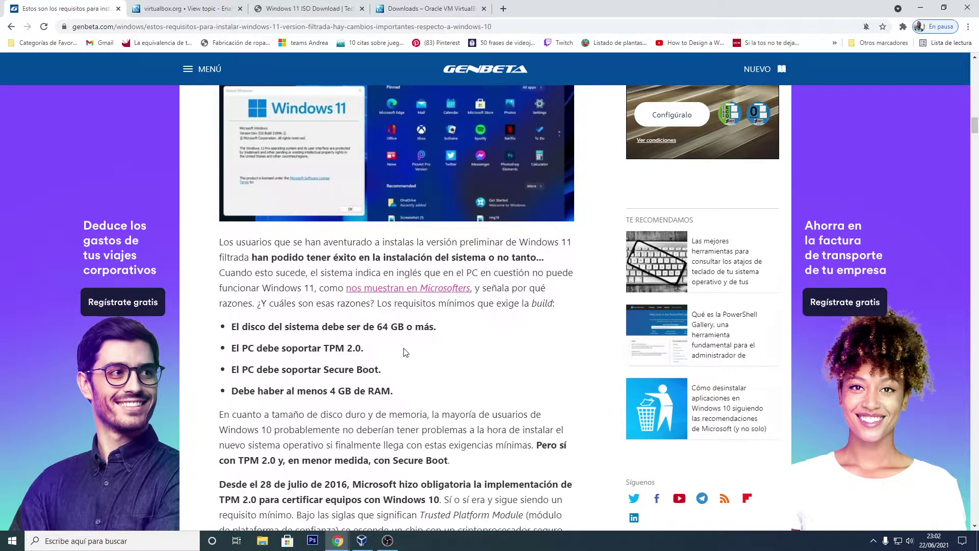
{"action": "left_click_drag", "start_coordinate": [324, 350], "coordinate": [408, 354]}
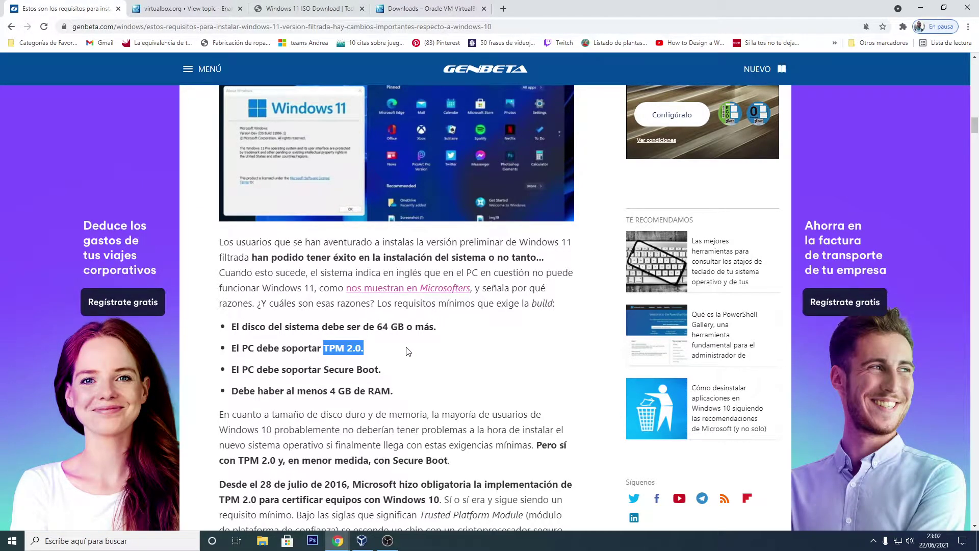
{"action": "left_click", "coordinate": [408, 351]}
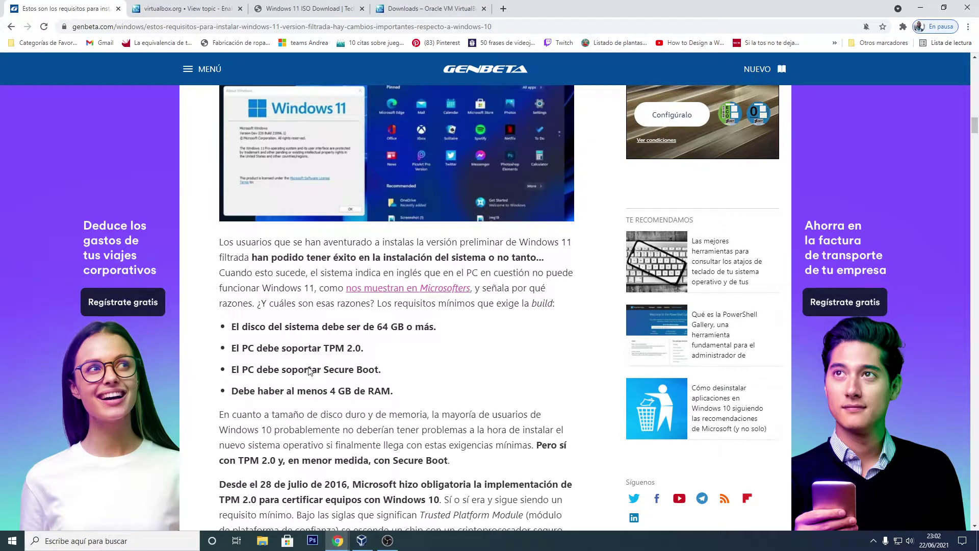
{"action": "left_click_drag", "start_coordinate": [322, 369], "coordinate": [429, 380]}
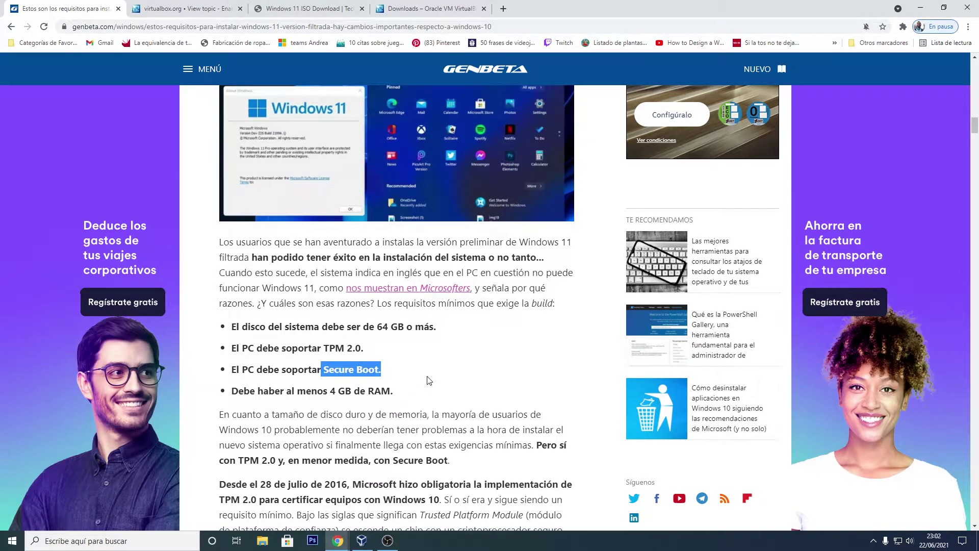
{"action": "left_click", "coordinate": [429, 380]}
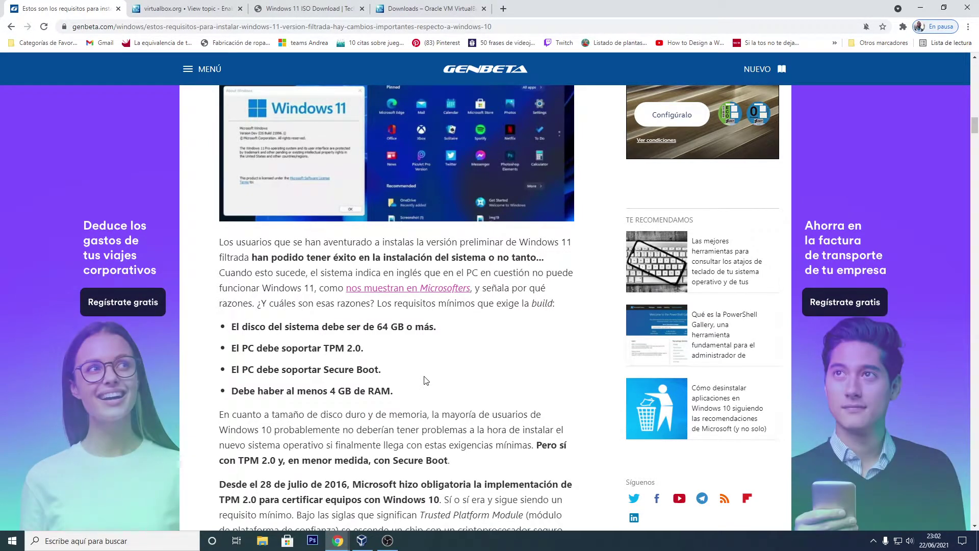
{"action": "left_click_drag", "start_coordinate": [307, 392], "coordinate": [423, 388]}
{"action": "left_click", "coordinate": [423, 389]}
Step: Start a new virtual machine named 'Windows 11' with its machine folder on drive D:
{"action": "left_click", "coordinate": [363, 543]}
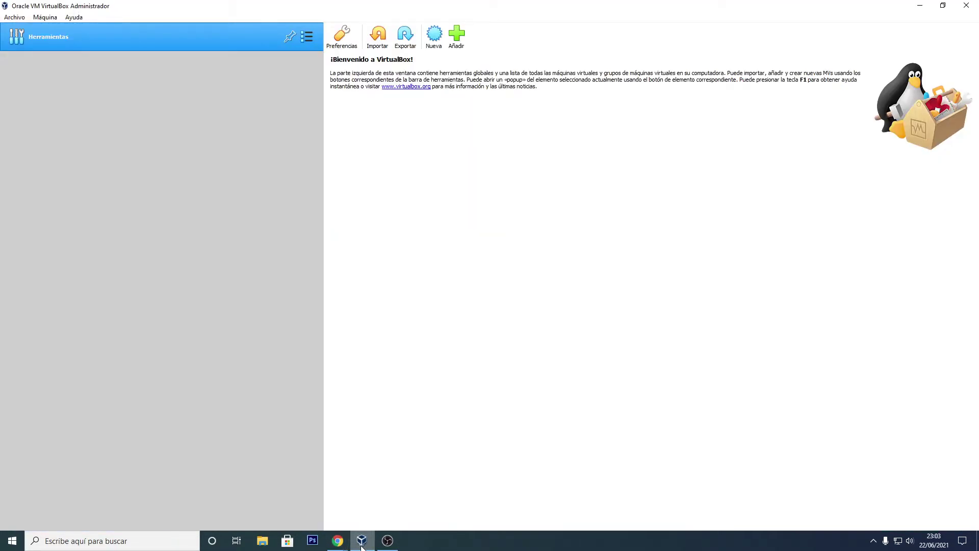
{"action": "left_click", "coordinate": [50, 18]}
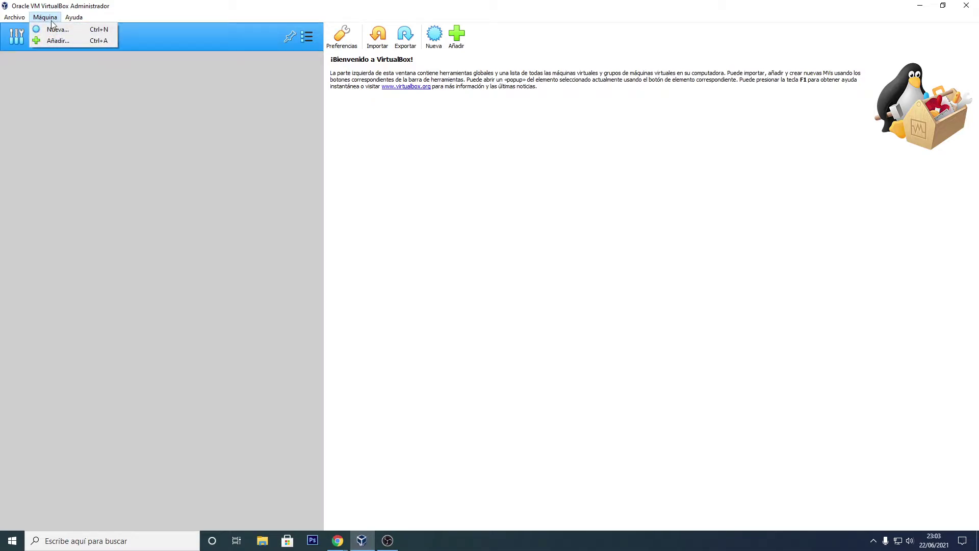
{"action": "left_click", "coordinate": [56, 29]}
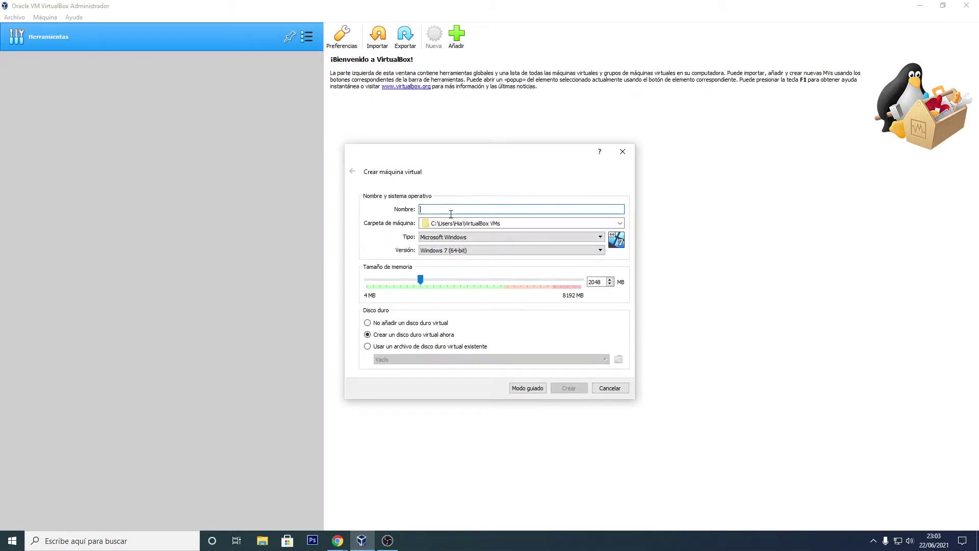
{"action": "type", "text": "Windows 11"}
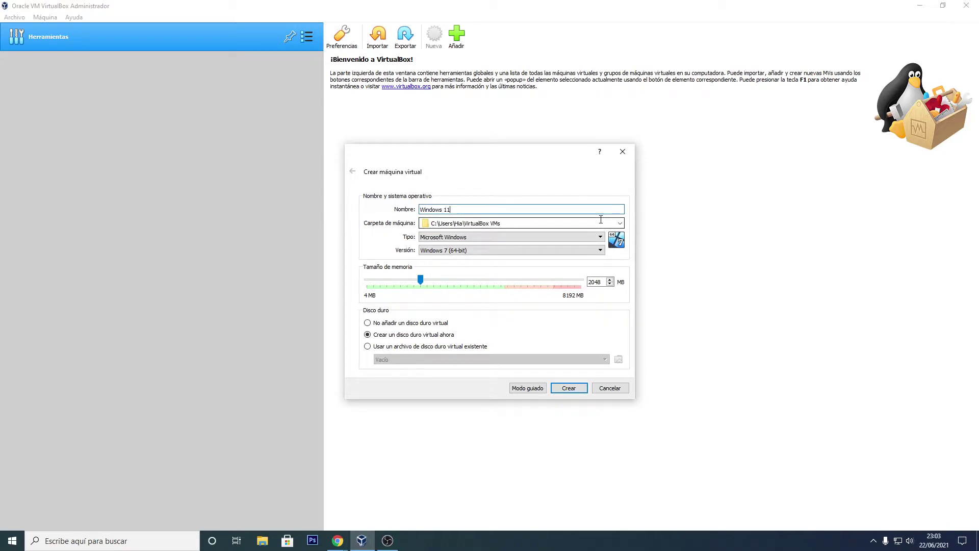
{"action": "left_click", "coordinate": [602, 223]}
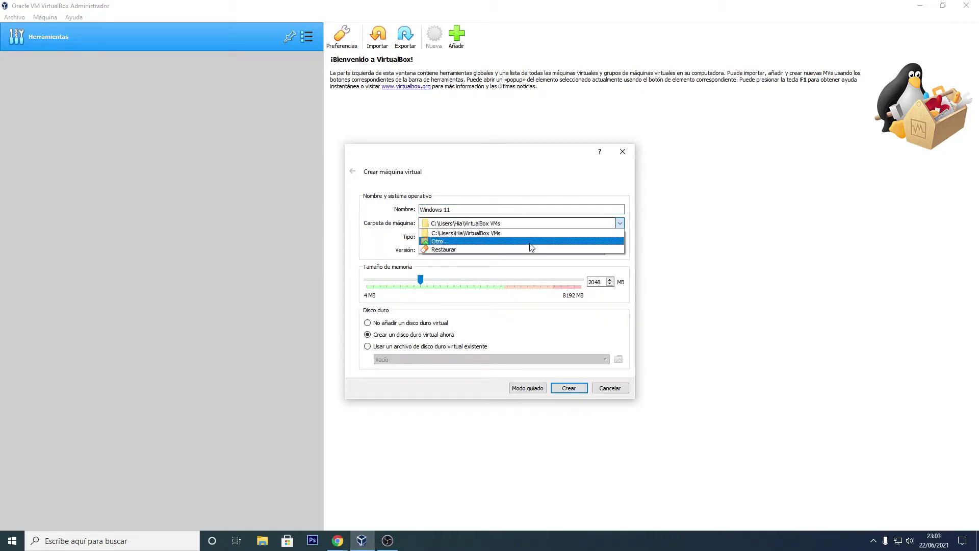
{"action": "left_click", "coordinate": [528, 243]}
{"action": "left_click_drag", "start_coordinate": [457, 153], "coordinate": [552, 157]}
{"action": "scroll", "coordinate": [512, 352], "scroll_direction": "down", "scroll_amount": 2}
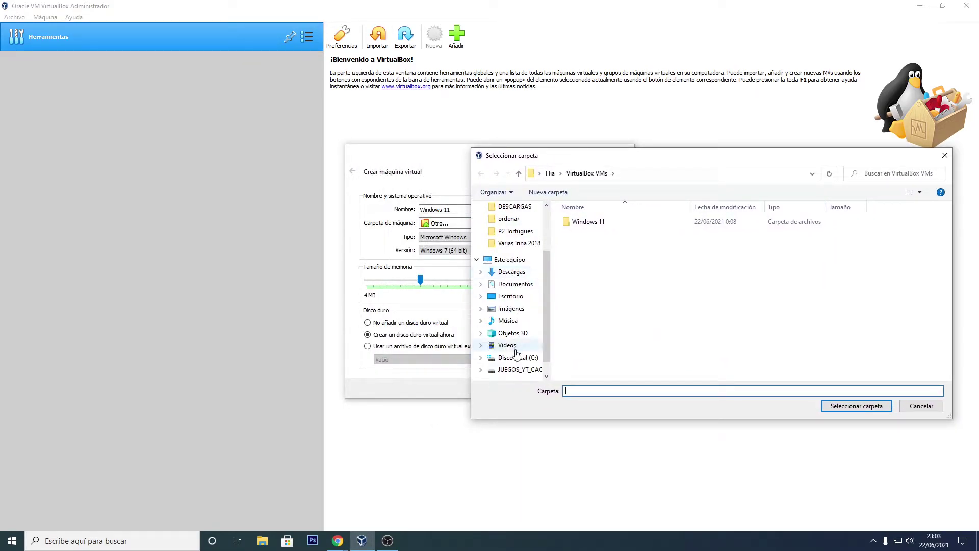
{"action": "left_click", "coordinate": [513, 372]}
{"action": "left_click", "coordinate": [856, 406]}
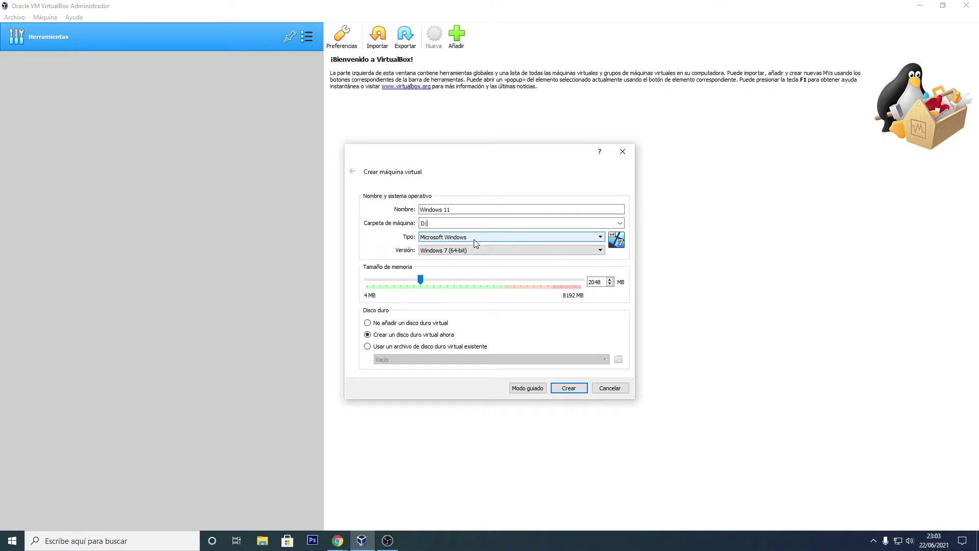
Step: Choose Windows 10 (64-bit), set memory to 4410 MB, and create the machine
{"action": "left_click", "coordinate": [597, 253]}
{"action": "scroll", "coordinate": [491, 300], "scroll_direction": "down", "scroll_amount": 4}
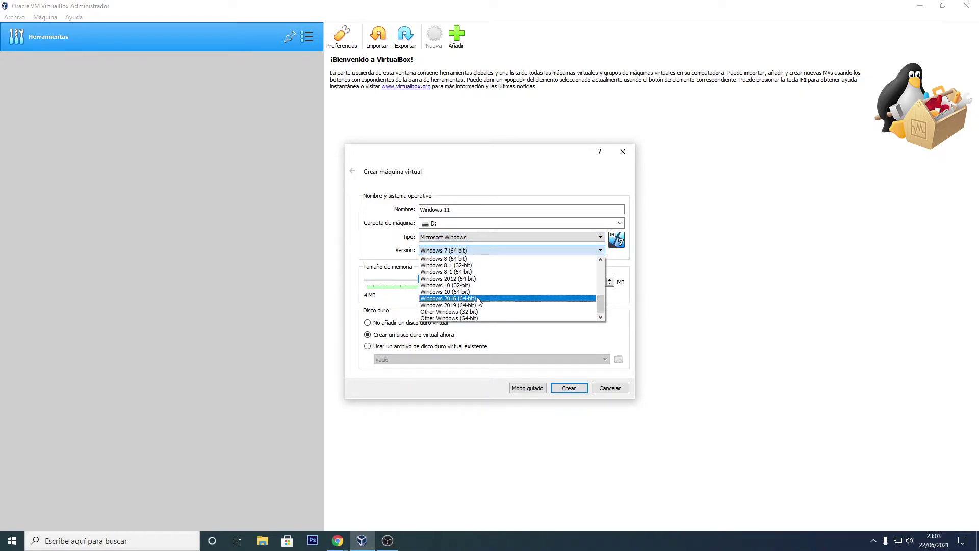
{"action": "left_click", "coordinate": [471, 292]}
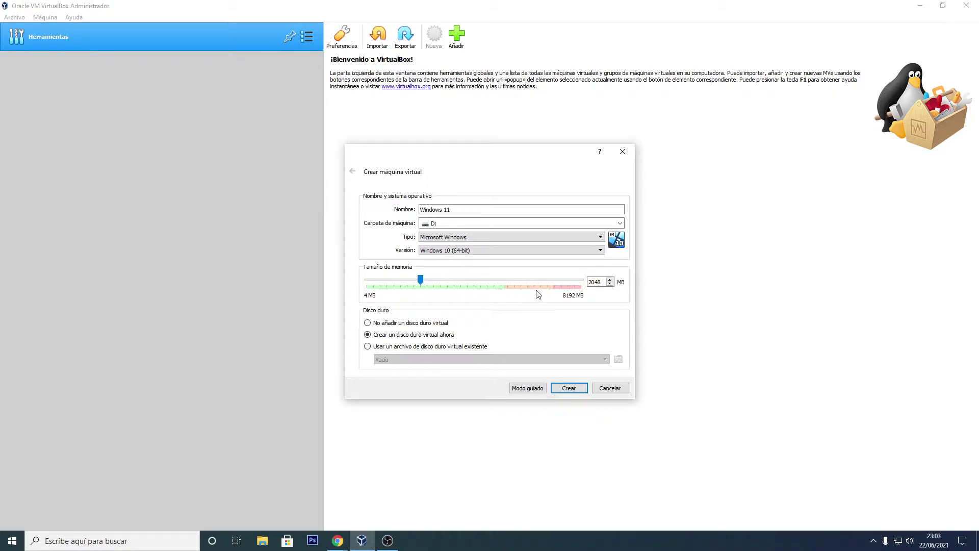
{"action": "left_click_drag", "start_coordinate": [423, 282], "coordinate": [485, 284]}
{"action": "left_click", "coordinate": [568, 390]}
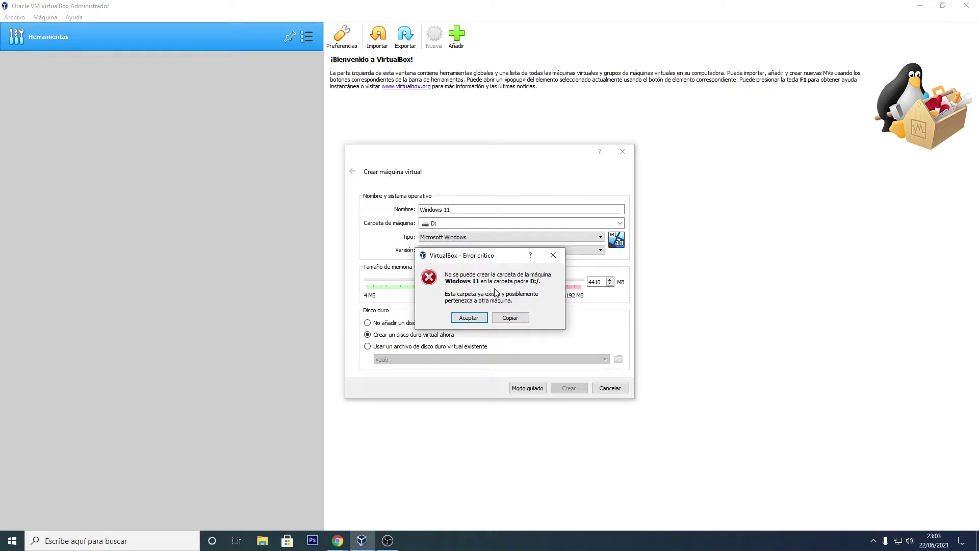
Step: Dismiss the folder-already-exists error and reselect drive D: as the machine folder
{"action": "left_click_drag", "start_coordinate": [496, 257], "coordinate": [517, 266]}
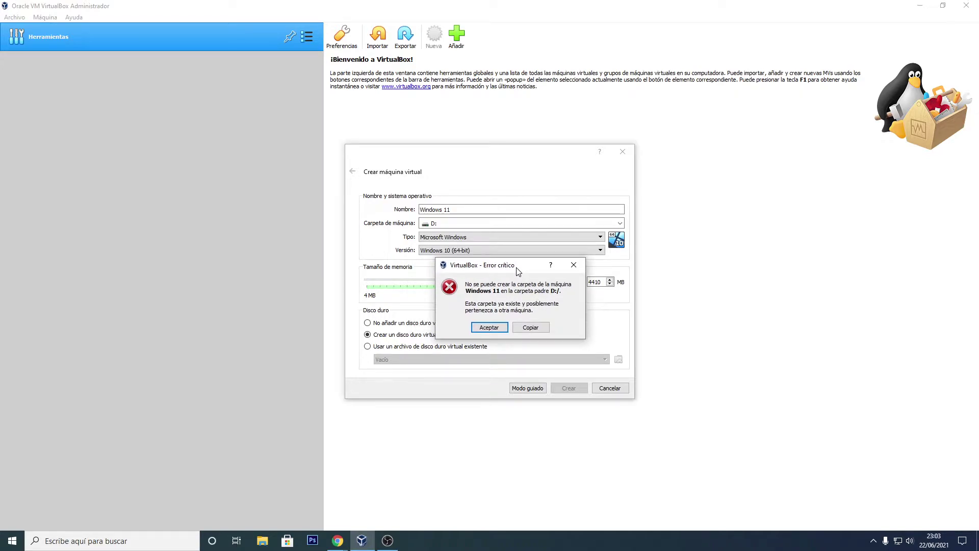
{"action": "left_click", "coordinate": [529, 330]}
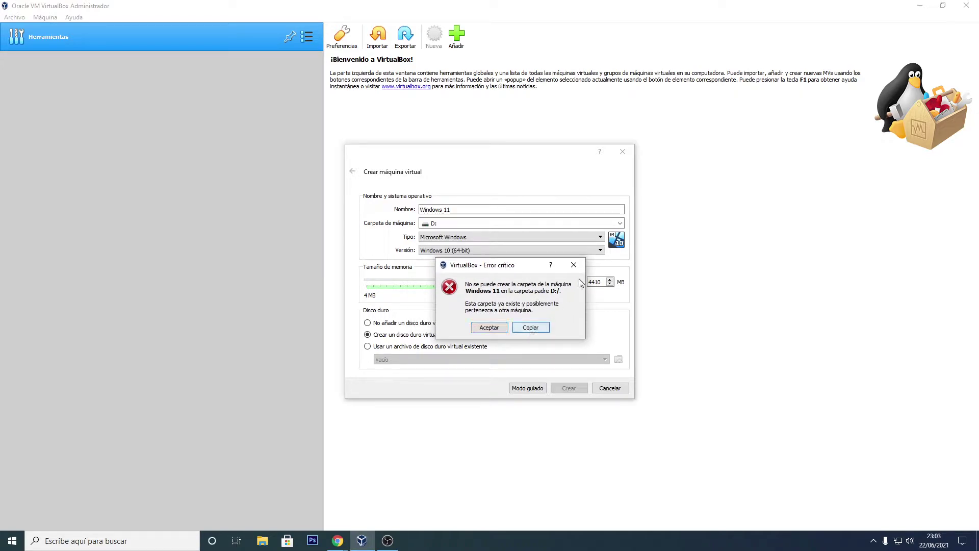
{"action": "left_click", "coordinate": [489, 328]}
{"action": "left_click", "coordinate": [619, 224]}
{"action": "left_click", "coordinate": [523, 242]}
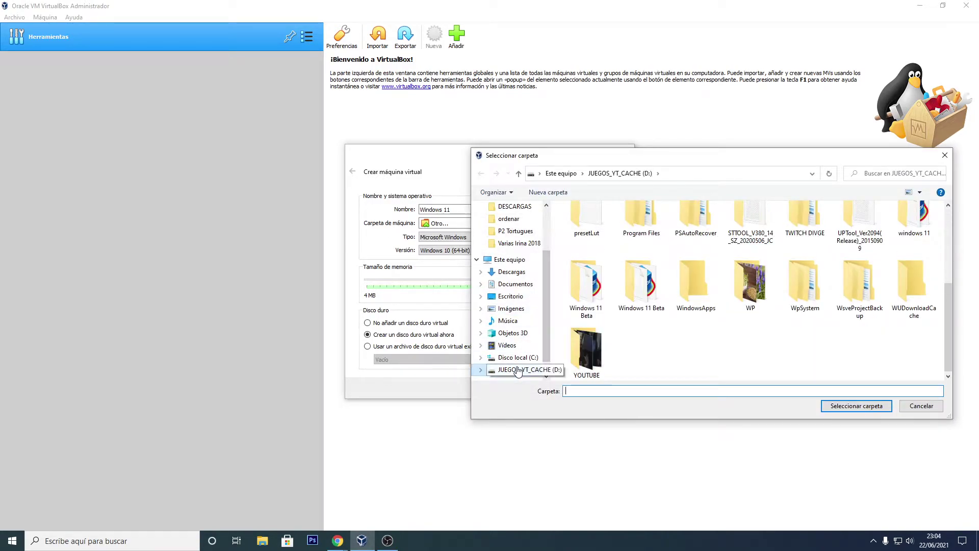
{"action": "left_click", "coordinate": [518, 370]}
{"action": "left_click", "coordinate": [834, 408]}
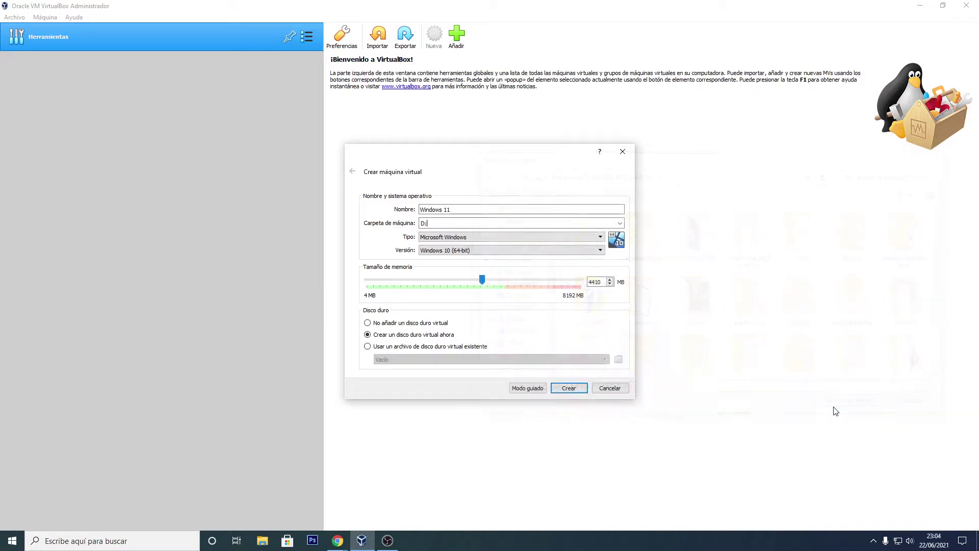
Step: Change the machine folder to D:\DESCARGAS and create the machine
{"action": "left_click", "coordinate": [620, 223]}
{"action": "left_click", "coordinate": [539, 242]}
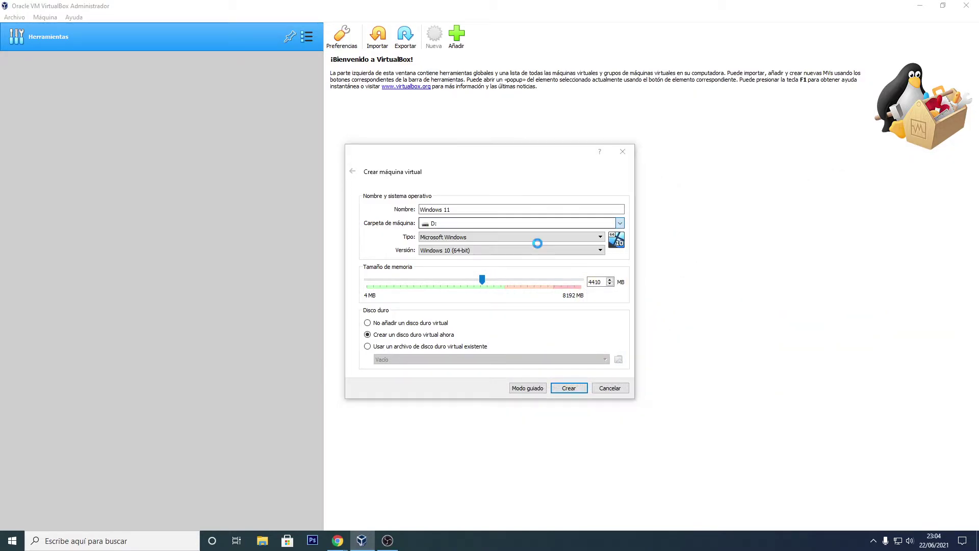
{"action": "scroll", "coordinate": [732, 329], "scroll_direction": "down", "scroll_amount": 5}
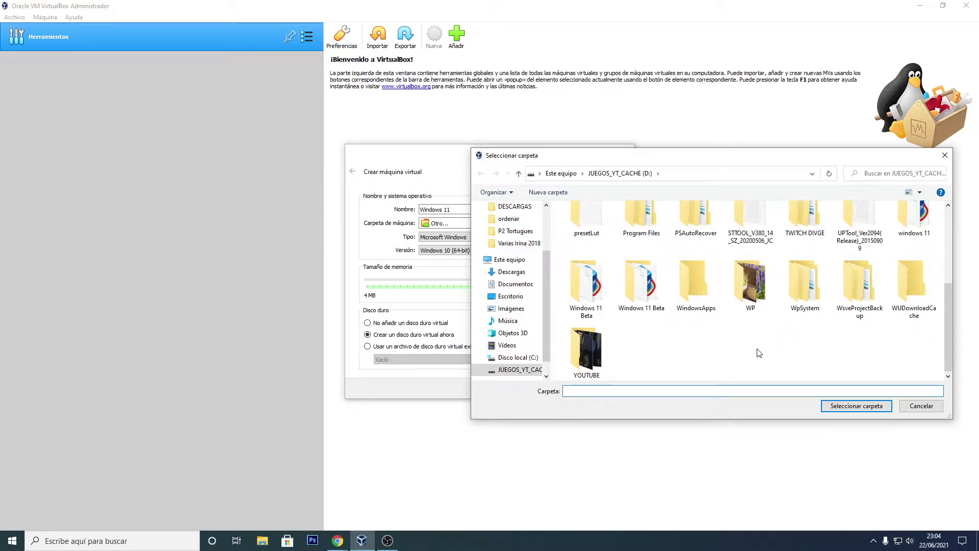
{"action": "scroll", "coordinate": [735, 336], "scroll_direction": "up", "scroll_amount": 5}
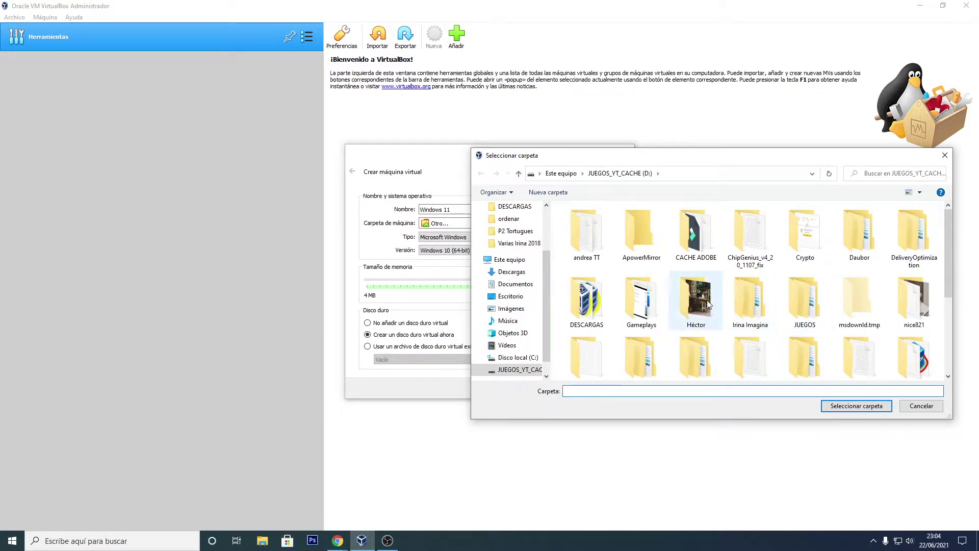
{"action": "left_click", "coordinate": [586, 301]}
{"action": "left_click", "coordinate": [842, 406]}
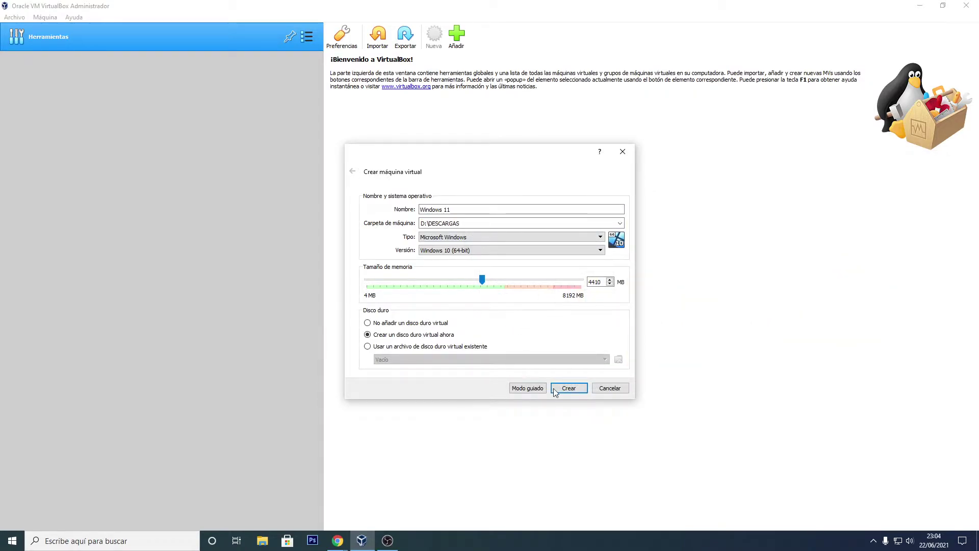
{"action": "left_click", "coordinate": [569, 390]}
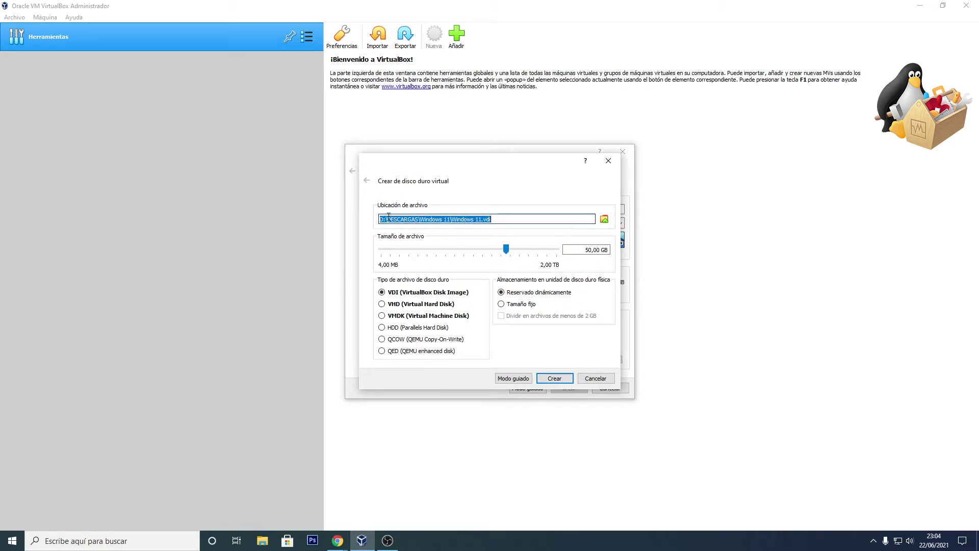
Step: Create the Windows 11 virtual disk as a 70,00 GB dynamically allocated VDI
{"action": "key", "text": "End"}
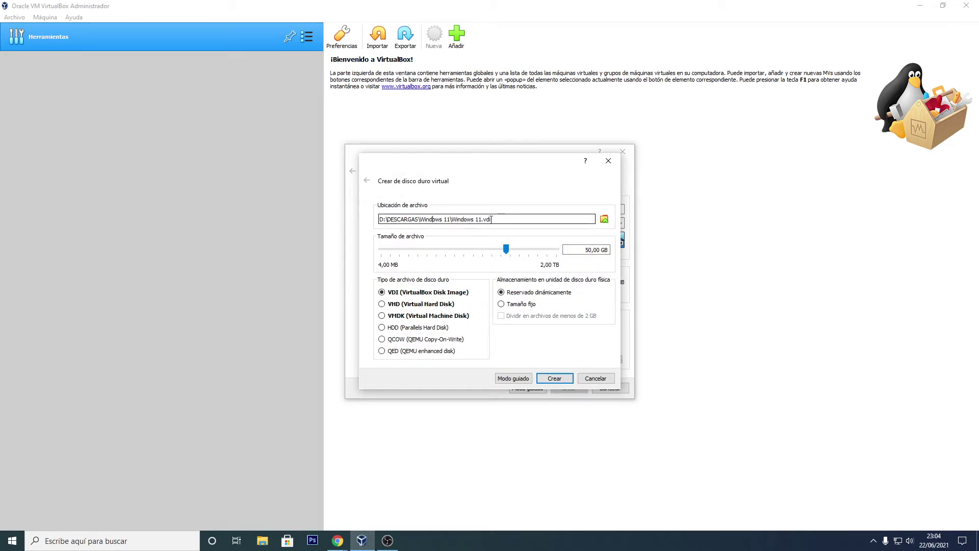
{"action": "mouse_move", "coordinate": [462, 256]}
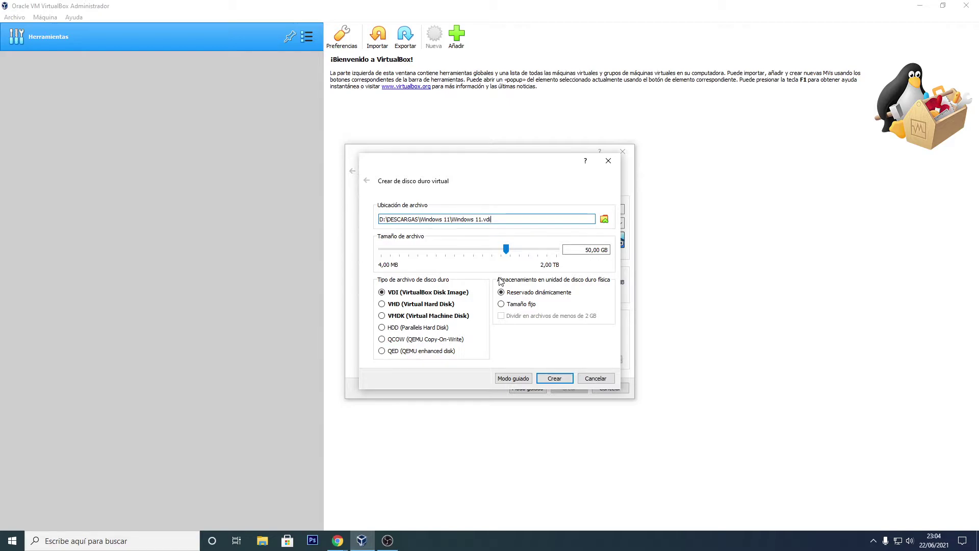
{"action": "key", "text": "Tab"}
{"action": "key", "text": "Tab"}
{"action": "key", "text": "Delete"}
{"action": "key", "text": "Delete"}
{"action": "key", "text": "Delete"}
{"action": "type", "text": "70,"}
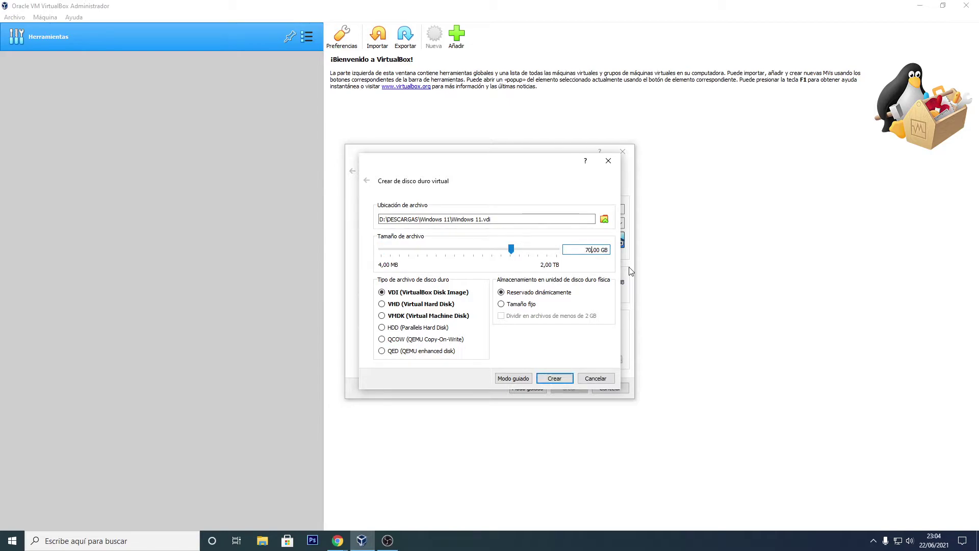
{"action": "key", "text": "ctrl+a"}
{"action": "left_click", "coordinate": [530, 298]}
{"action": "left_click", "coordinate": [553, 378]}
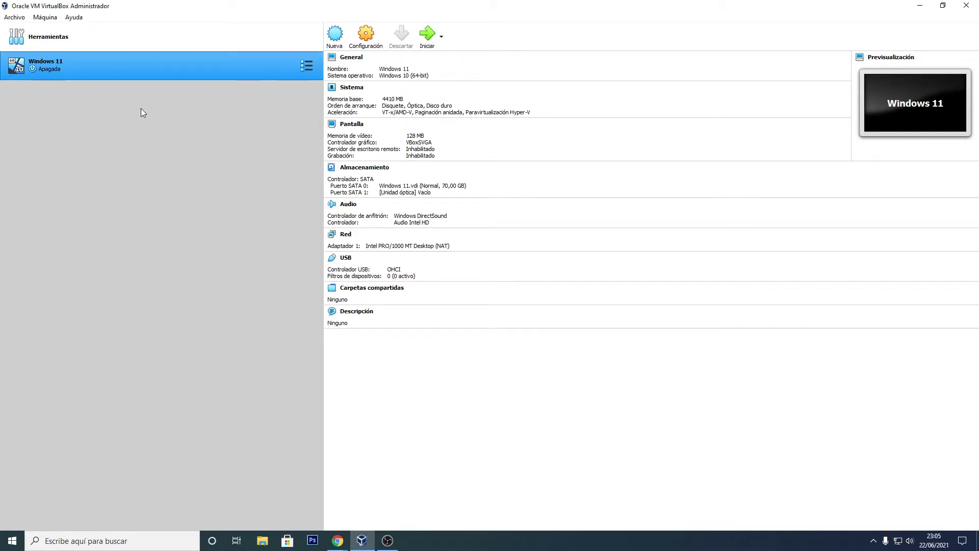
Step: Open the Windows 11 machine's settings, glancing at the General tabs before System
{"action": "right_click", "coordinate": [136, 66]}
{"action": "left_click", "coordinate": [182, 74]}
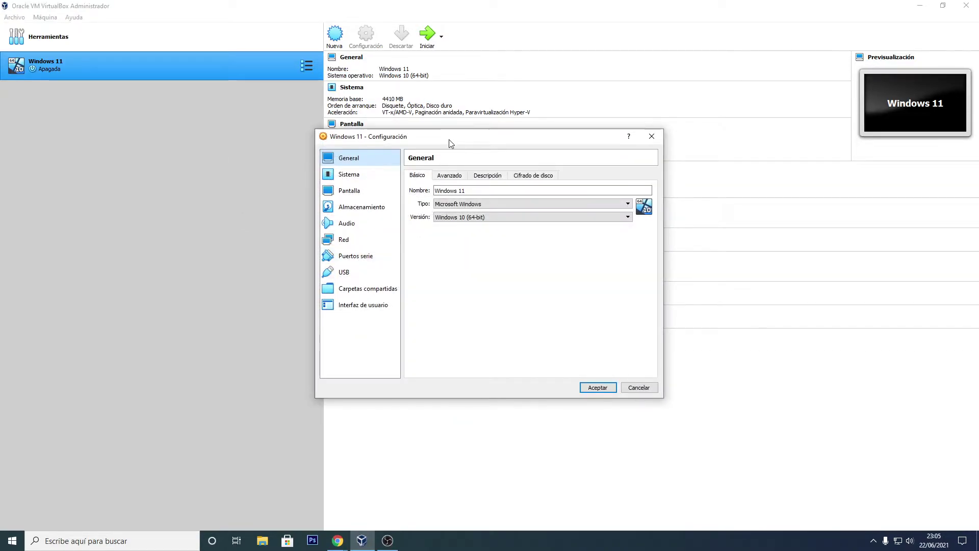
{"action": "left_click_drag", "start_coordinate": [450, 140], "coordinate": [438, 185]}
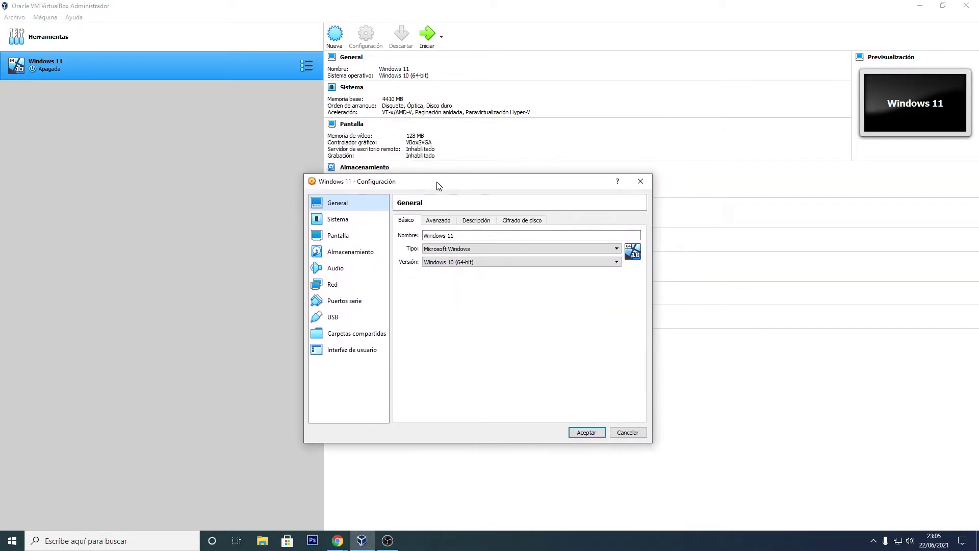
{"action": "left_click", "coordinate": [446, 224]}
{"action": "left_click", "coordinate": [485, 222]}
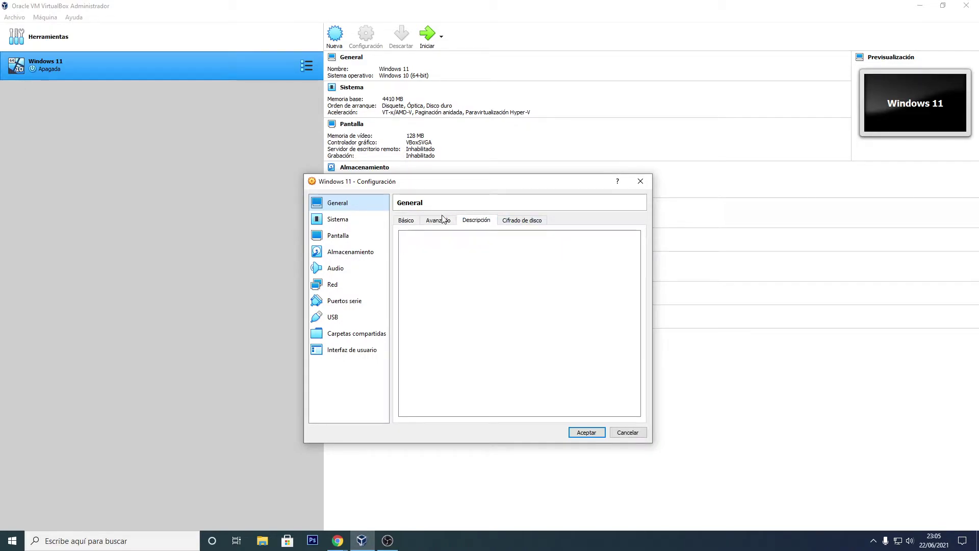
{"action": "left_click", "coordinate": [360, 220]}
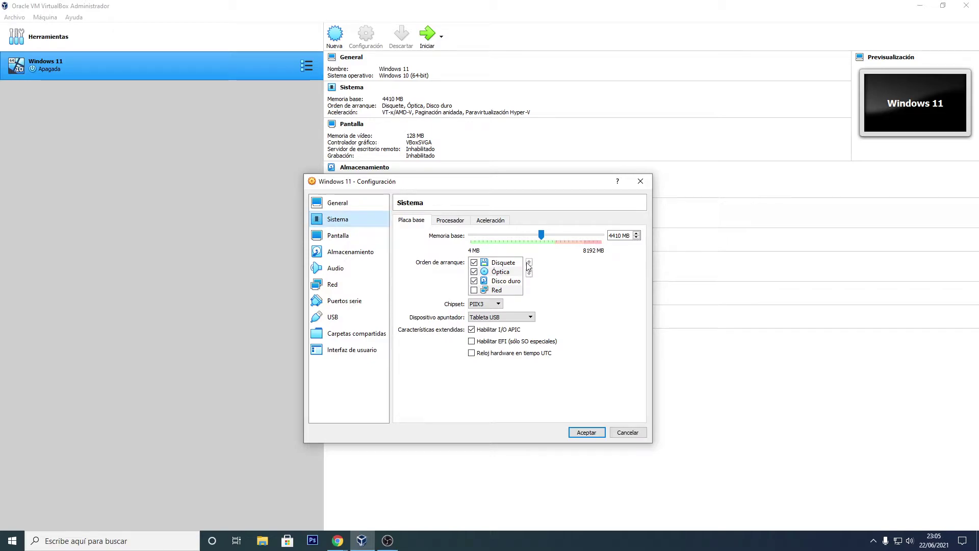
Step: Remove the floppy from the boot order and put optical, then hard disk, first
{"action": "left_click", "coordinate": [474, 263]}
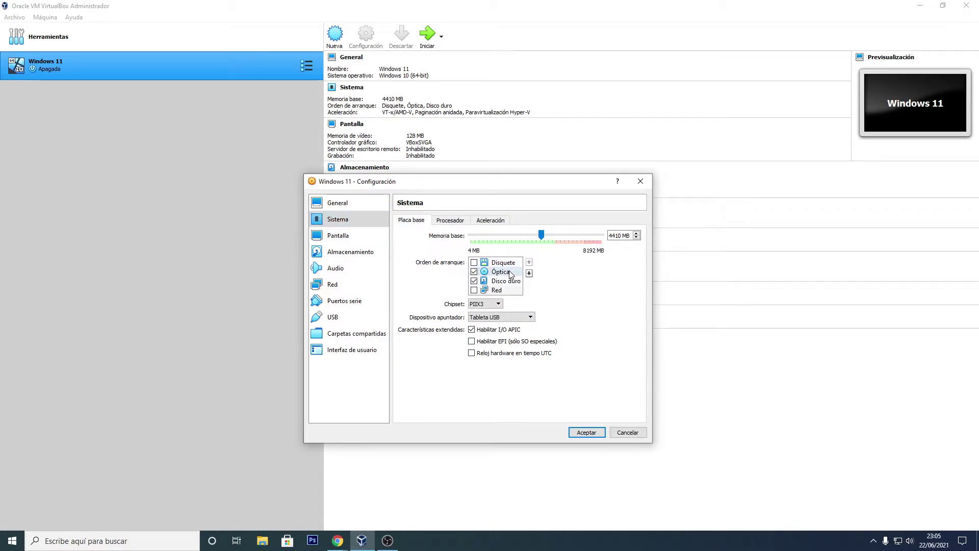
{"action": "left_click", "coordinate": [510, 273]}
{"action": "left_click", "coordinate": [529, 262]}
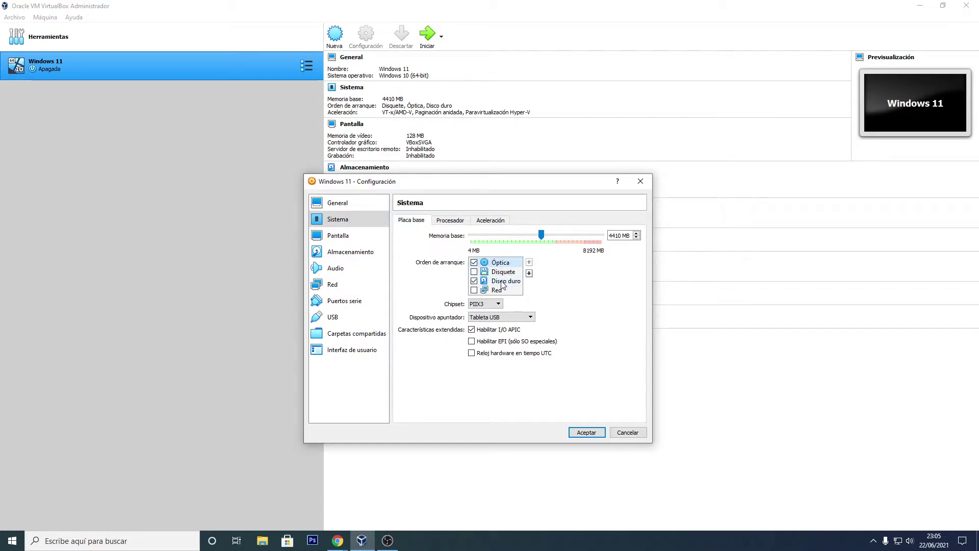
{"action": "left_click", "coordinate": [528, 262]}
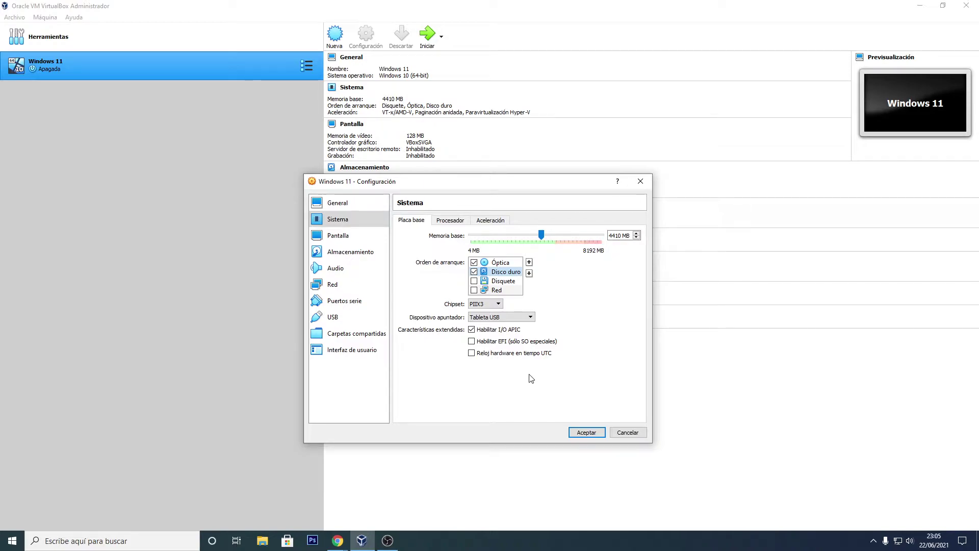
Step: Set the processor count to 4 CPUs
{"action": "left_click", "coordinate": [450, 220]}
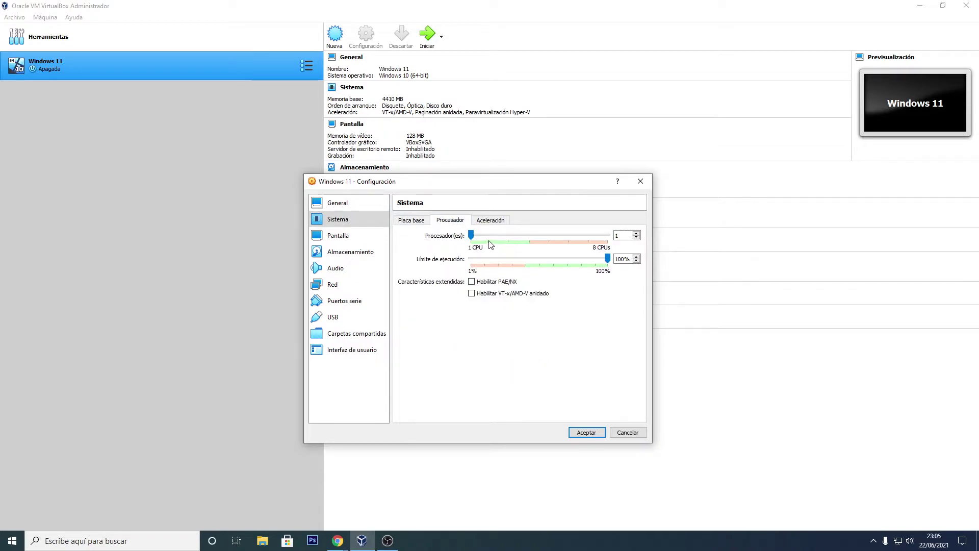
{"action": "left_click_drag", "start_coordinate": [470, 235], "coordinate": [519, 240]}
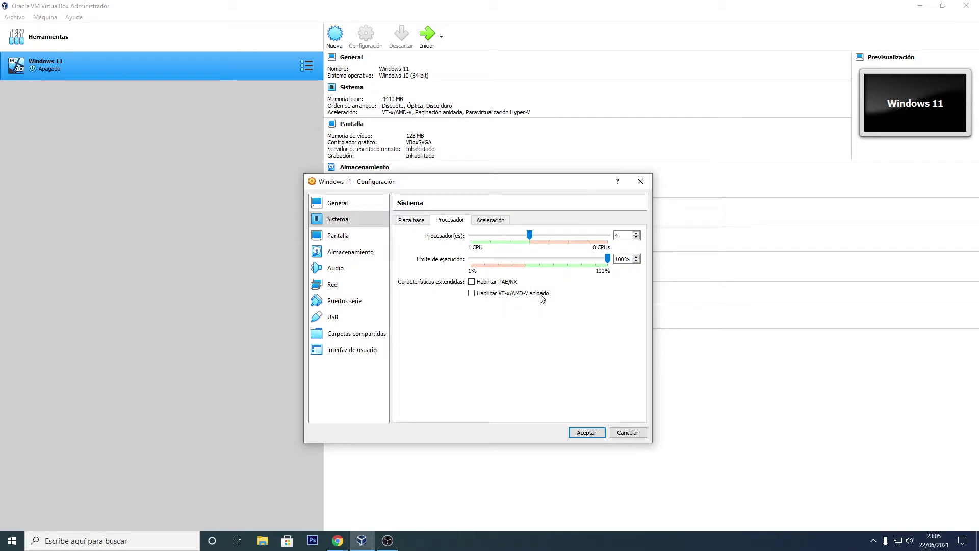
{"action": "left_click", "coordinate": [491, 220]}
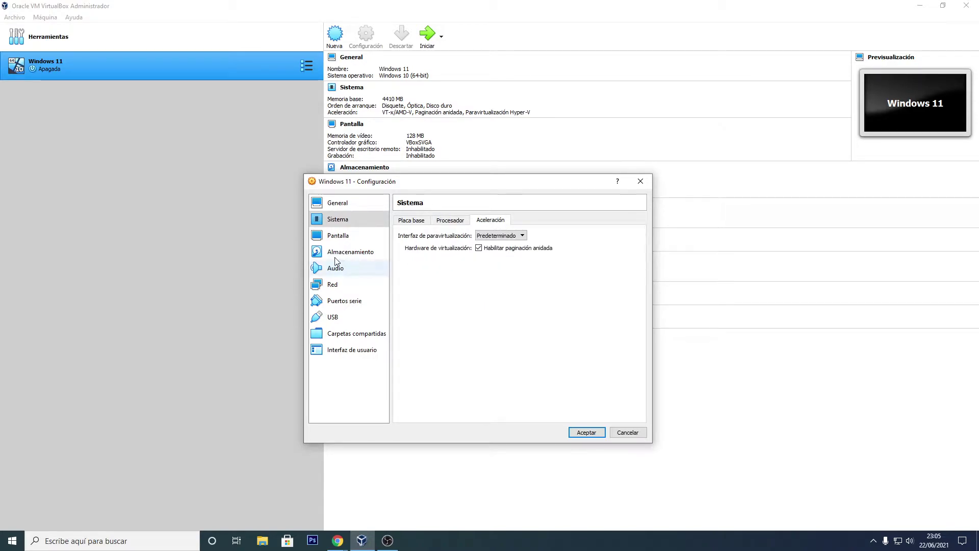
Step: In Pantalla, set video memory to the maximum 128 MB with the VBoxSVGA controller
{"action": "left_click", "coordinate": [335, 239]}
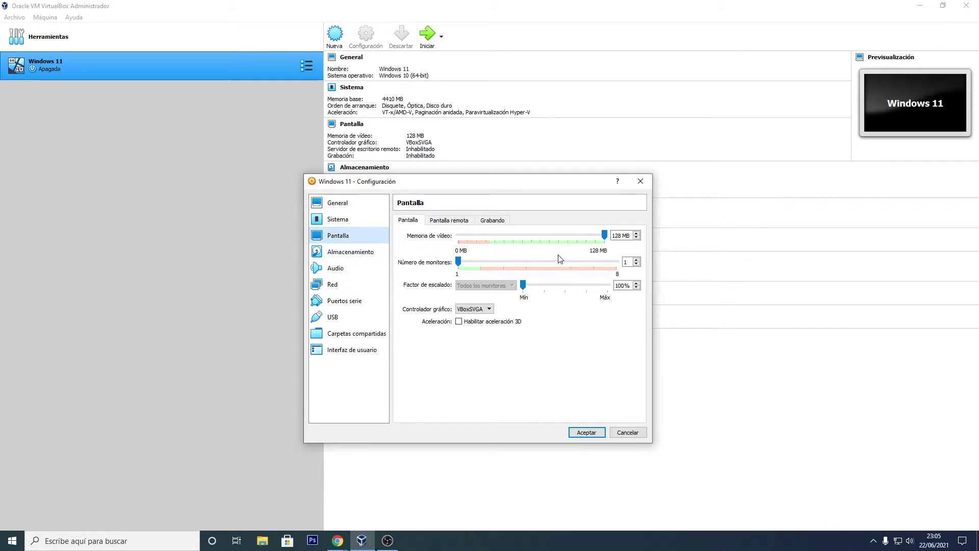
{"action": "mouse_move", "coordinate": [605, 238]}
{"action": "left_mouse_down"}
{"action": "mouse_move", "coordinate": [514, 233]}
{"action": "mouse_move", "coordinate": [605, 236]}
{"action": "left_mouse_up"}
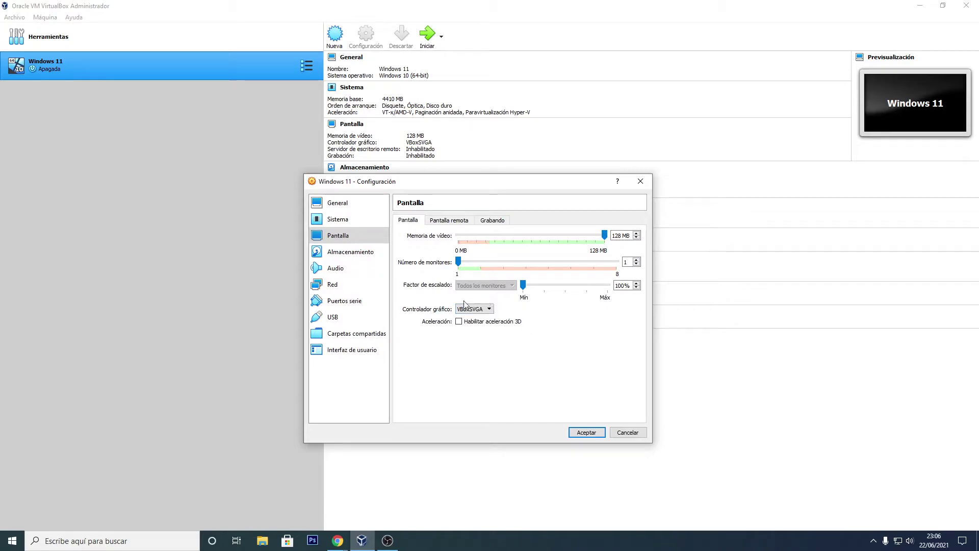
{"action": "left_click", "coordinate": [338, 540]}
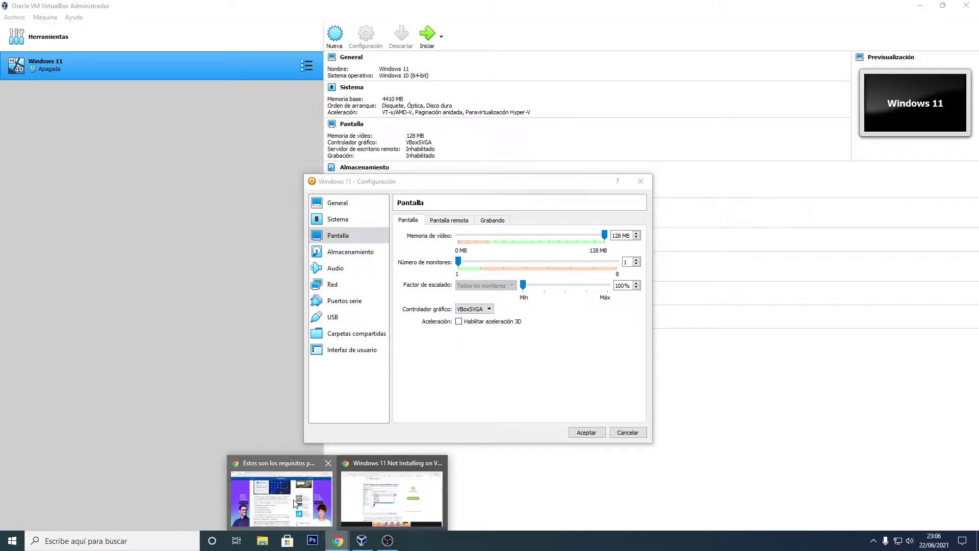
Step: Look through the Chrome tabs: Genbeta requirements, VirtualBox downloads, forum topic, and Windows 11 ISO page
{"action": "left_click", "coordinate": [322, 525]}
{"action": "left_click", "coordinate": [428, 7]}
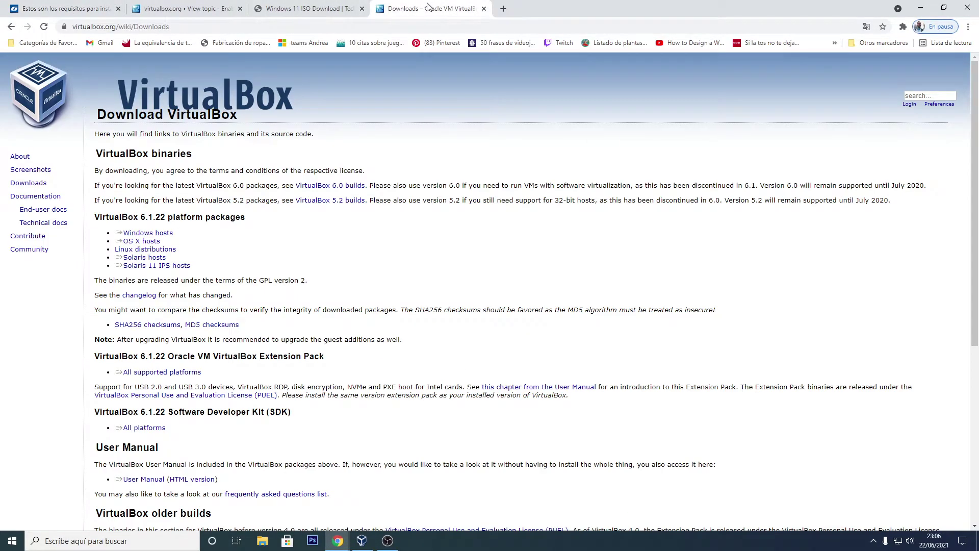
{"action": "left_click", "coordinate": [204, 7]}
{"action": "left_click", "coordinate": [293, 6]}
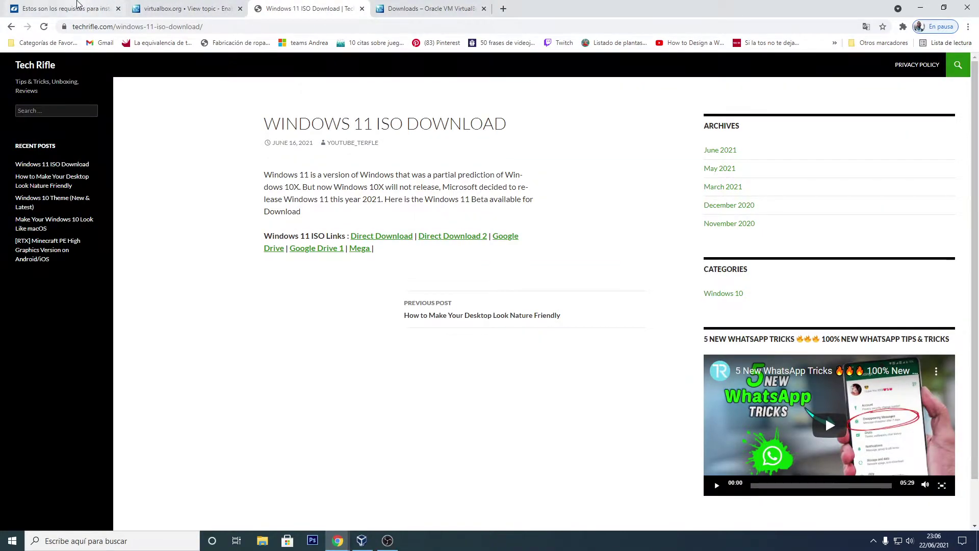
{"action": "left_click", "coordinate": [82, 8]}
{"action": "left_click", "coordinate": [406, 6]}
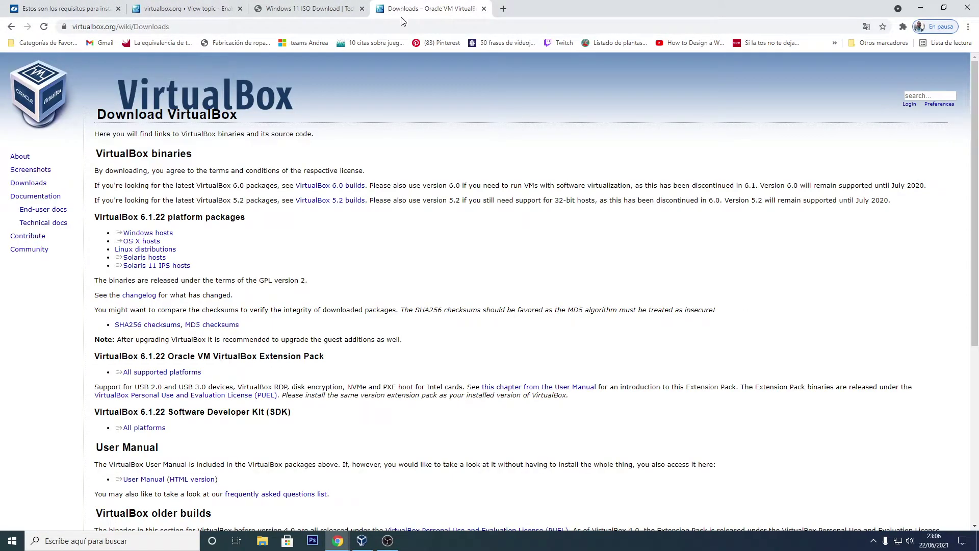
Step: Read the nerdschalk guide's Fix #2 advice to use VBoxSVGA, then return to VirtualBox
{"action": "mouse_move", "coordinate": [330, 539]}
{"action": "left_click", "coordinate": [389, 495]}
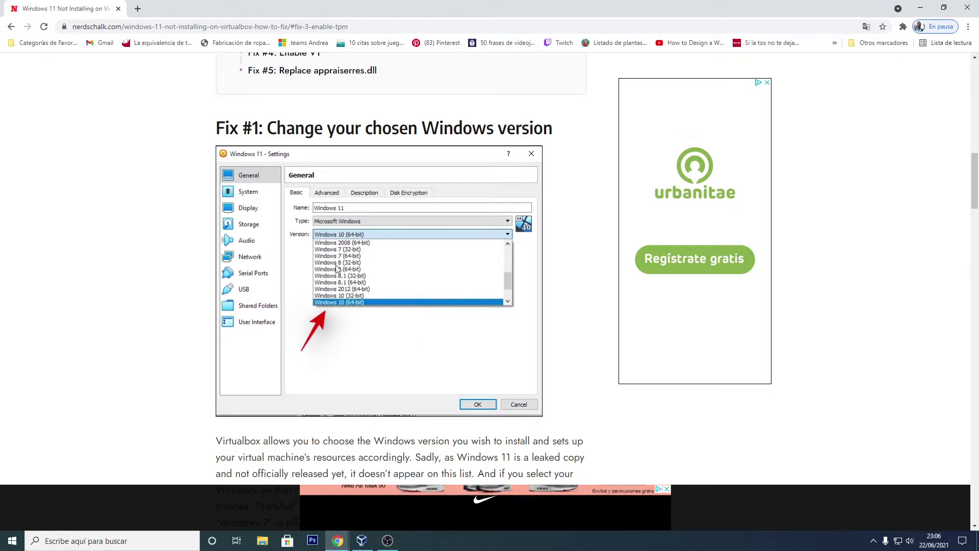
{"action": "scroll", "coordinate": [381, 277], "scroll_direction": "down", "scroll_amount": 3}
{"action": "scroll", "coordinate": [380, 277], "scroll_direction": "down", "scroll_amount": 6}
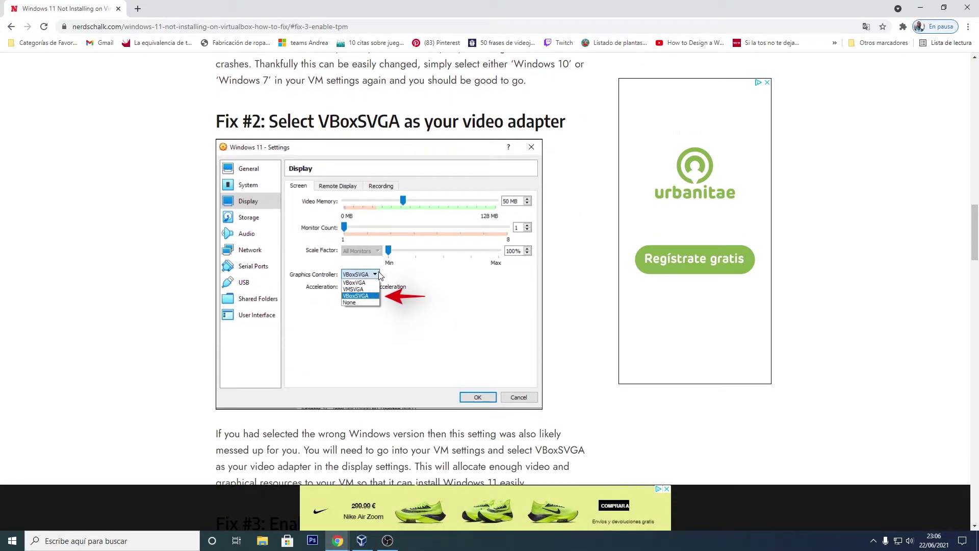
{"action": "left_click_drag", "start_coordinate": [270, 113], "coordinate": [401, 122]}
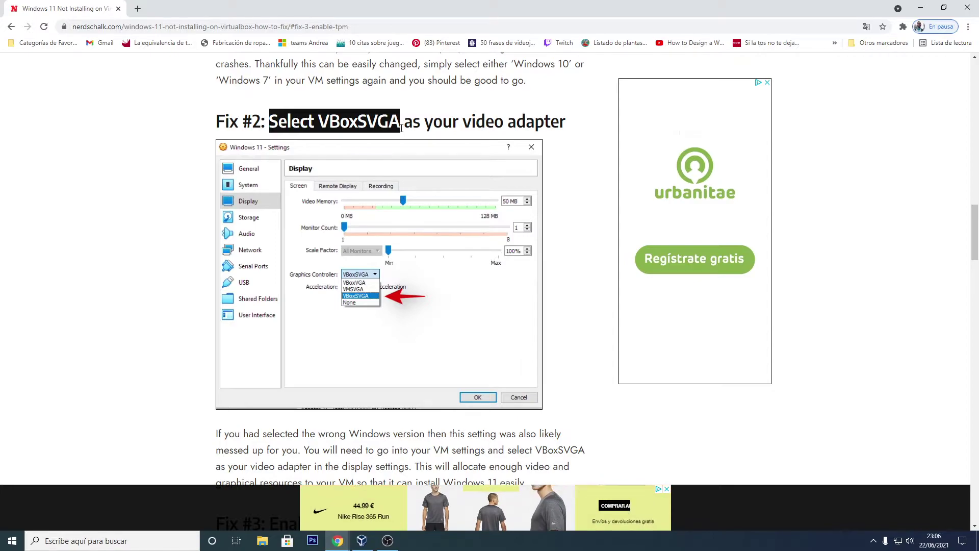
{"action": "left_click", "coordinate": [360, 544]}
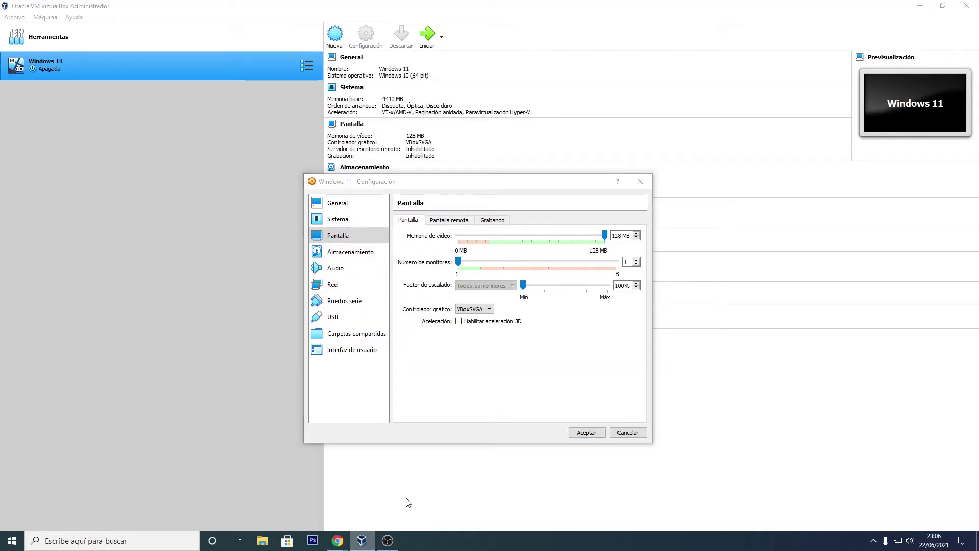
{"action": "left_click", "coordinate": [492, 310]}
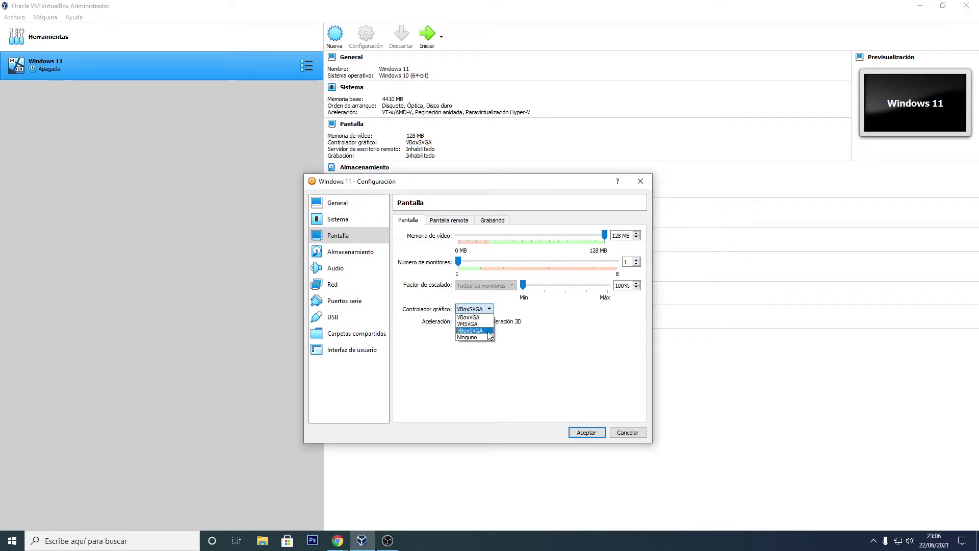
{"action": "left_click", "coordinate": [486, 331]}
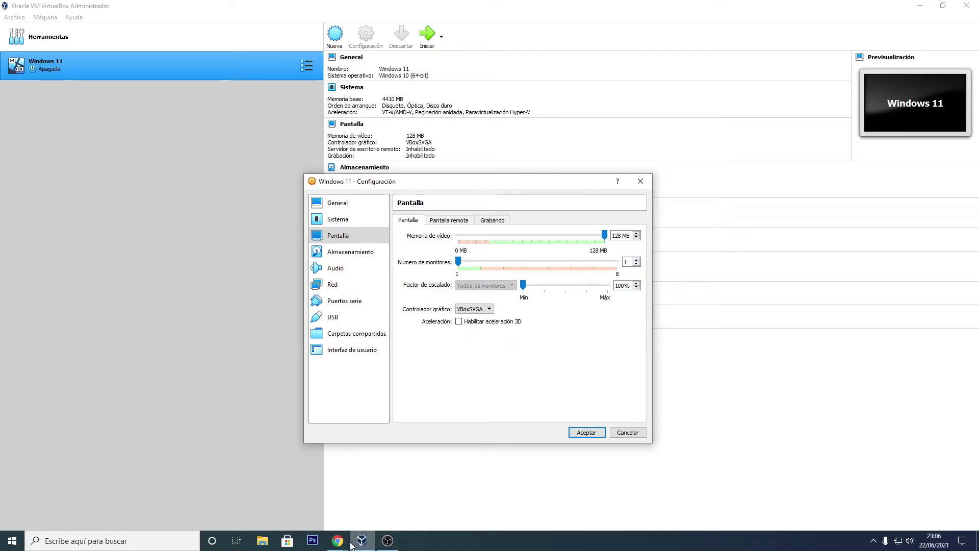
{"action": "mouse_move", "coordinate": [337, 540]}
{"action": "left_click", "coordinate": [377, 505]}
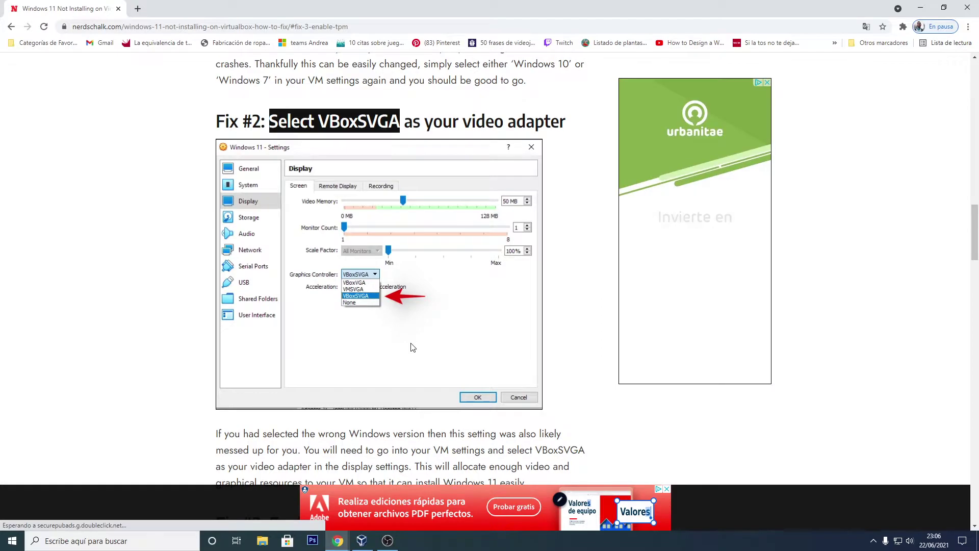
{"action": "scroll", "coordinate": [415, 336], "scroll_direction": "down", "scroll_amount": 5}
{"action": "scroll", "coordinate": [412, 344], "scroll_direction": "up", "scroll_amount": 5}
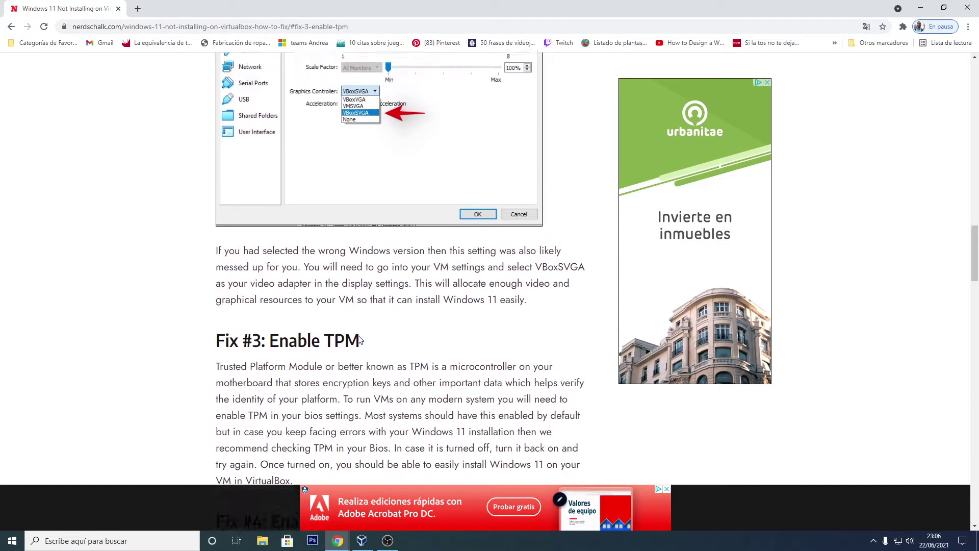
{"action": "scroll", "coordinate": [428, 360], "scroll_direction": "down", "scroll_amount": 6}
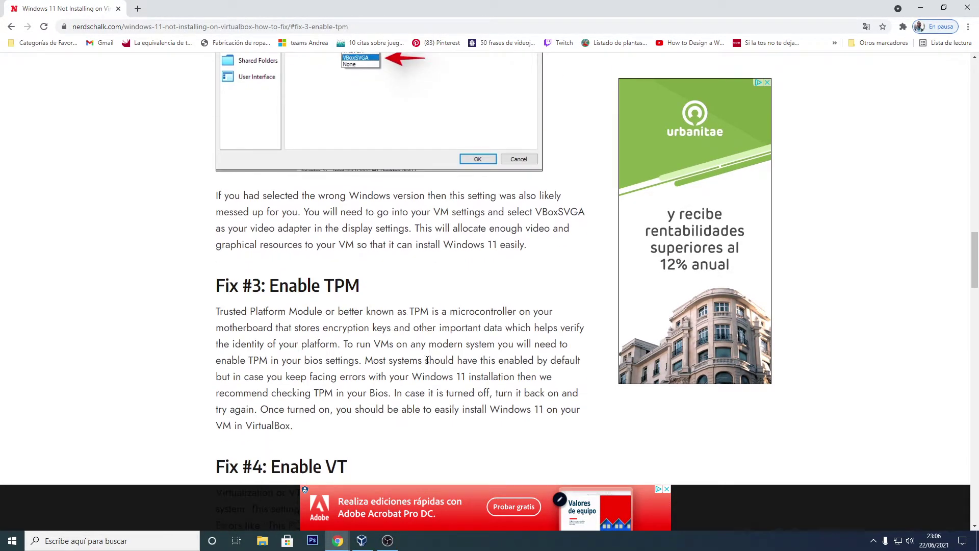
{"action": "scroll", "coordinate": [437, 348], "scroll_direction": "up", "scroll_amount": 3}
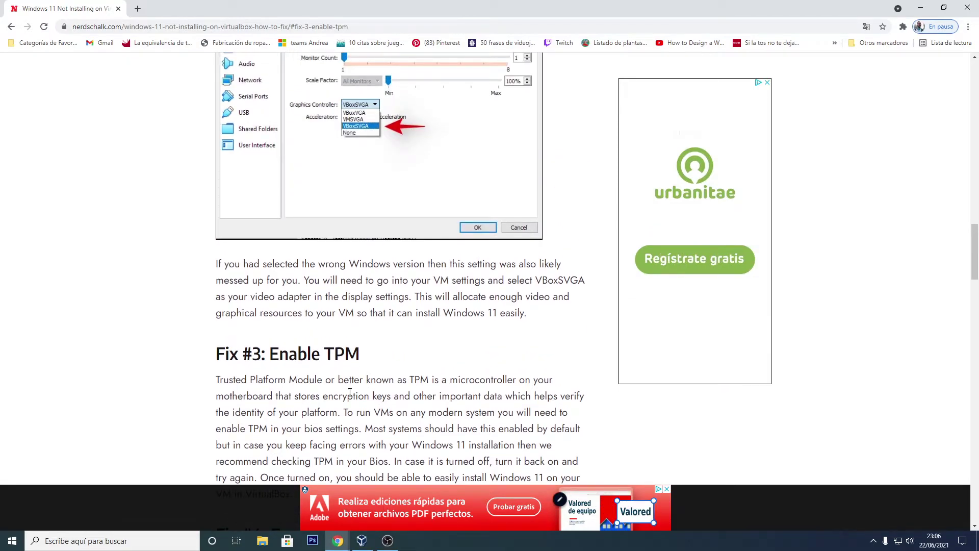
{"action": "left_click", "coordinate": [361, 540]}
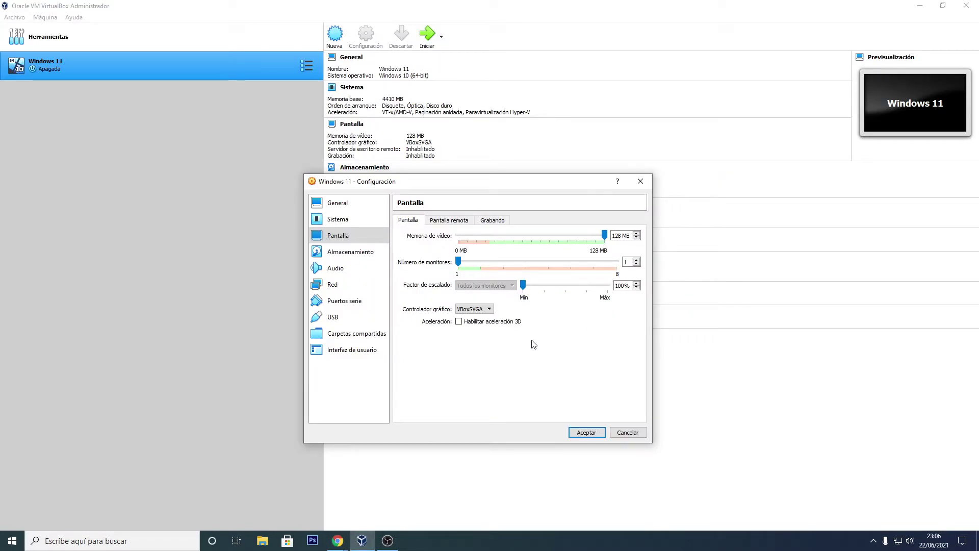
Step: Save the settings, run Windows 11 without a start-up disk, power it off, and reopen its settings
{"action": "left_click", "coordinate": [586, 433]}
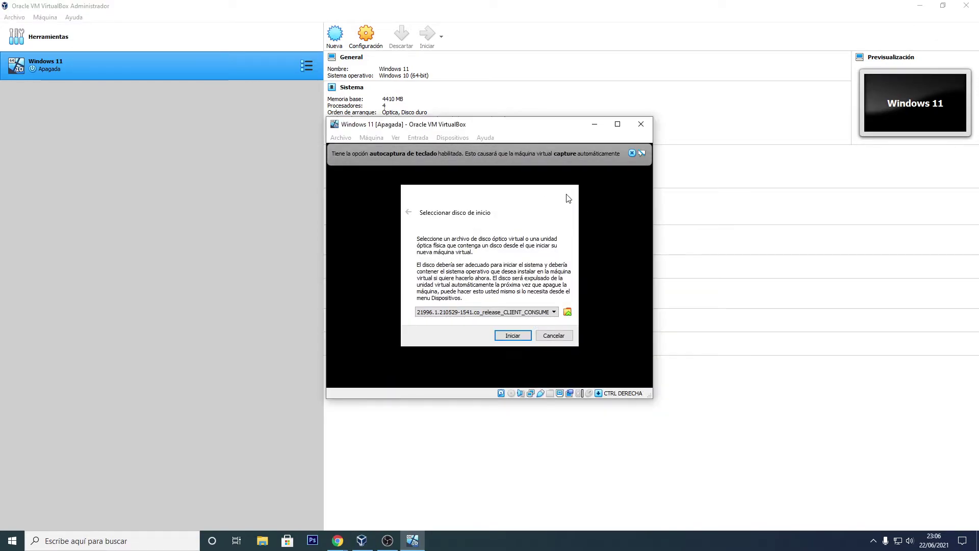
{"action": "left_click", "coordinate": [566, 193]}
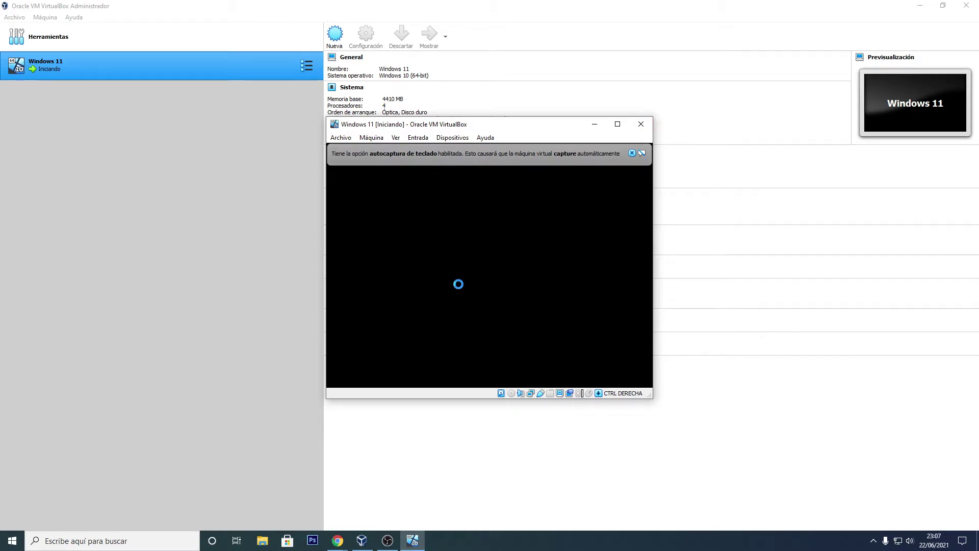
{"action": "left_click", "coordinate": [641, 123]}
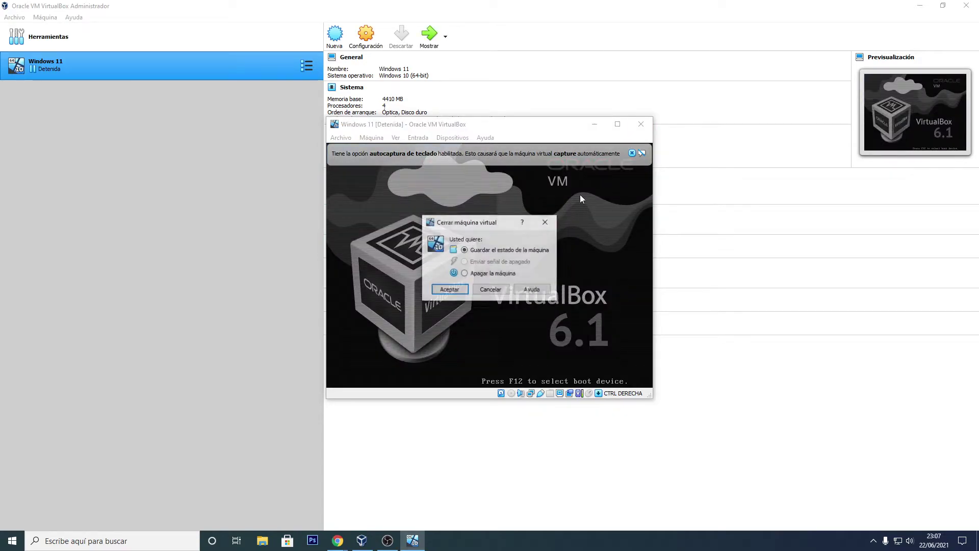
{"action": "left_click", "coordinate": [450, 290]}
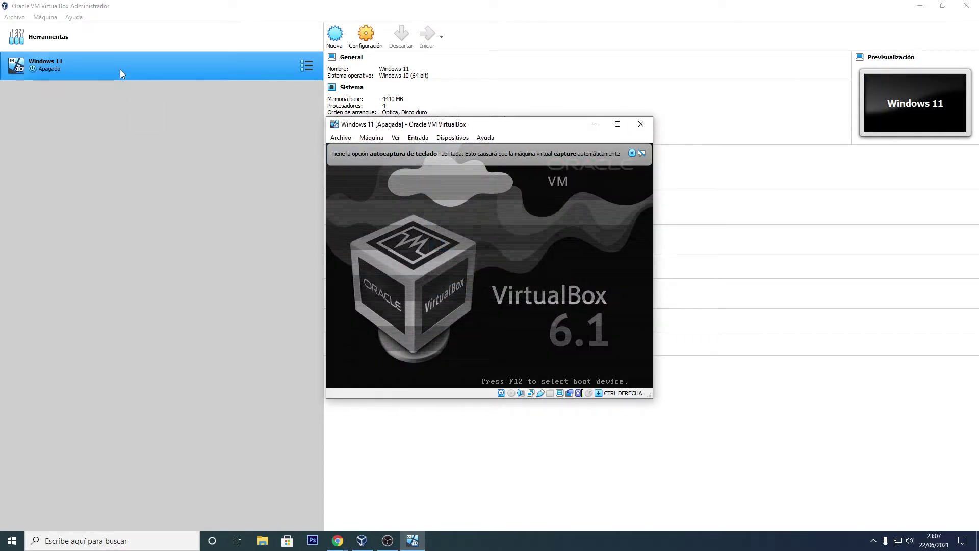
{"action": "right_click", "coordinate": [122, 63]}
{"action": "left_click", "coordinate": [157, 74]}
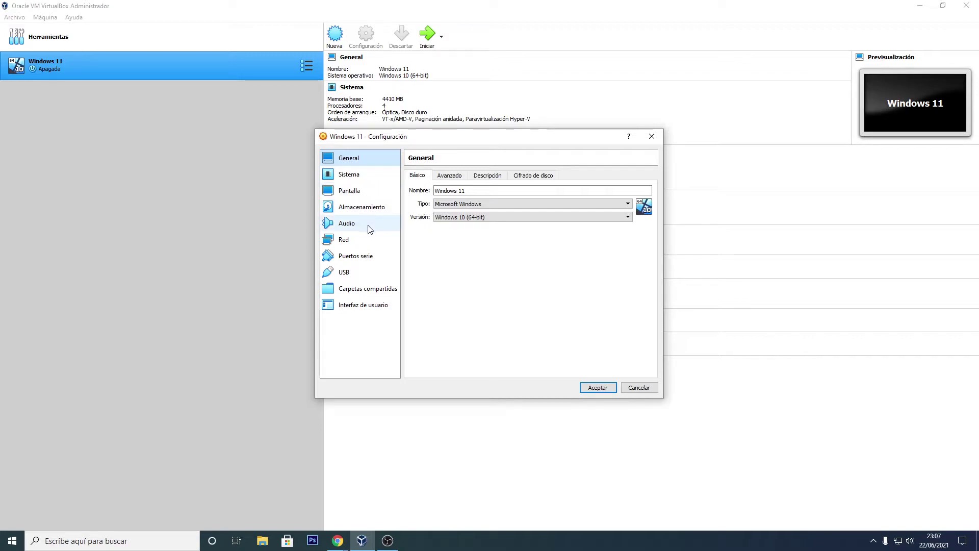
Step: In Almacenamiento, inspect the SATA controller, the Windows 11.vdi disk, and the empty optical drive
{"action": "left_click", "coordinate": [360, 184]}
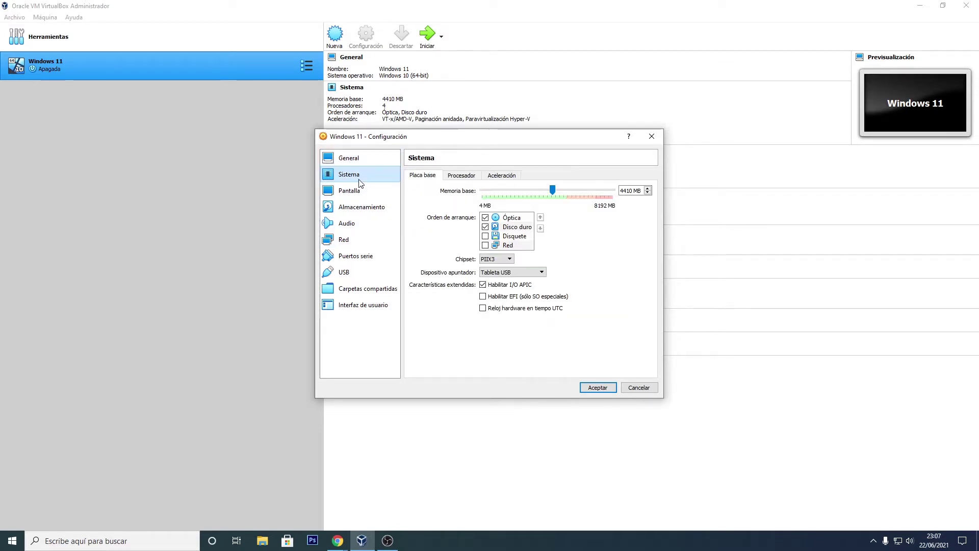
{"action": "left_click", "coordinate": [361, 191]}
{"action": "left_click", "coordinate": [353, 210]}
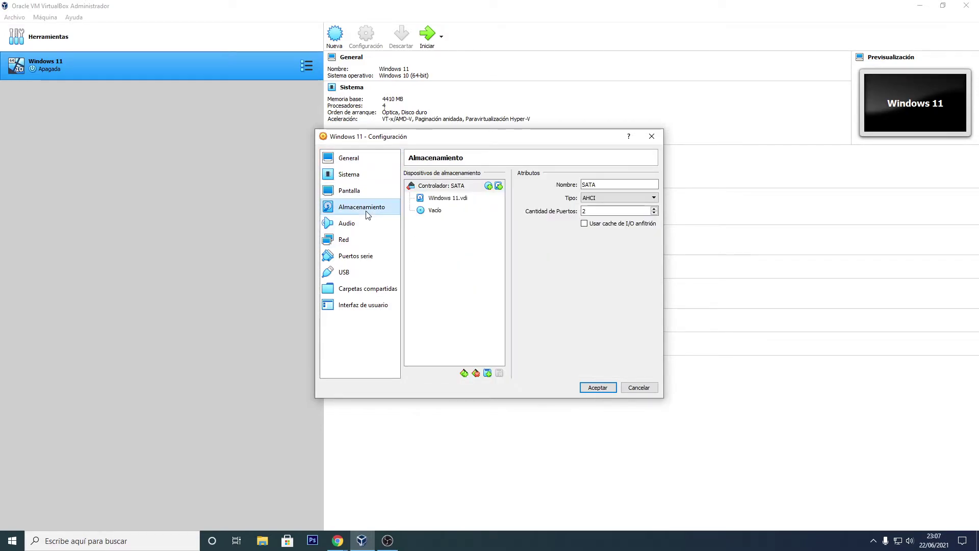
{"action": "left_click", "coordinate": [449, 200]}
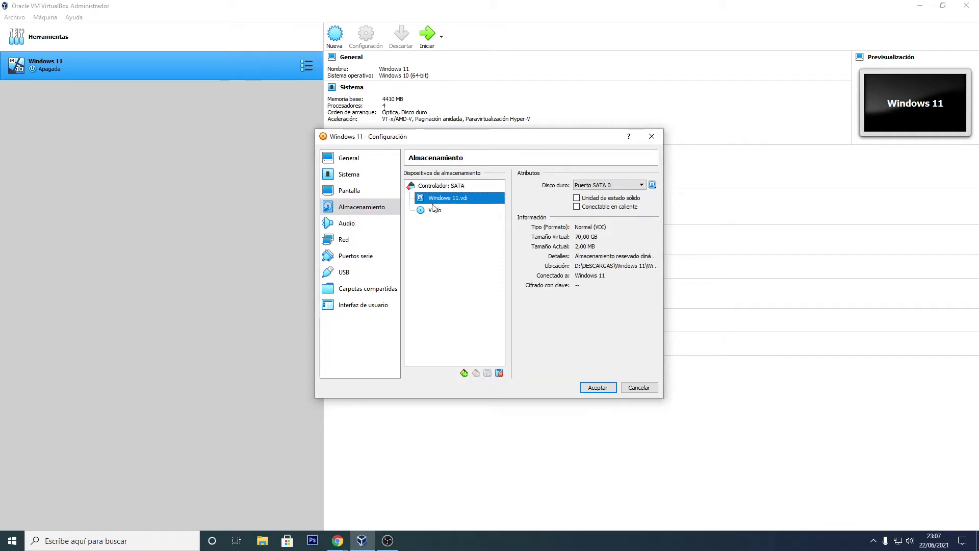
{"action": "left_click", "coordinate": [448, 186]}
{"action": "left_click", "coordinate": [463, 200]}
{"action": "left_click", "coordinate": [452, 212]}
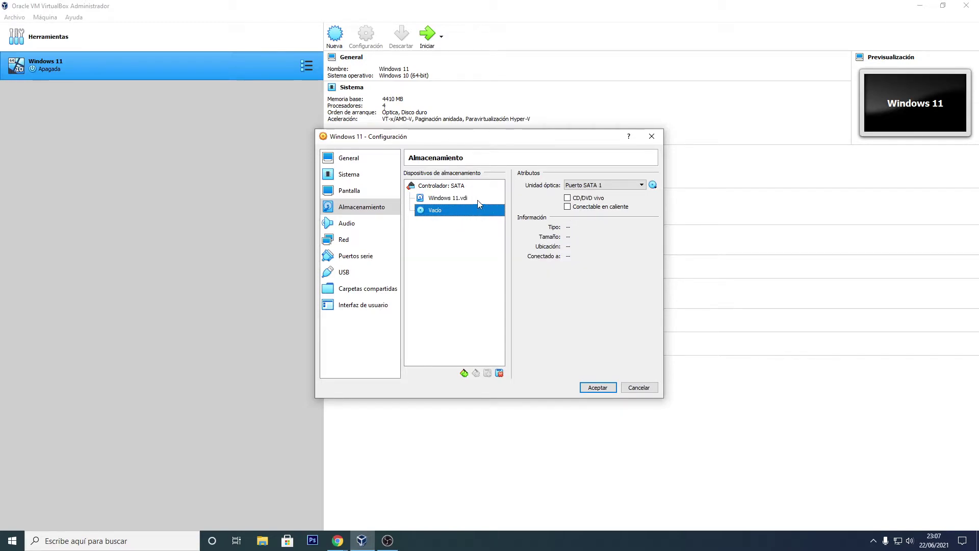
{"action": "left_click", "coordinate": [460, 187]}
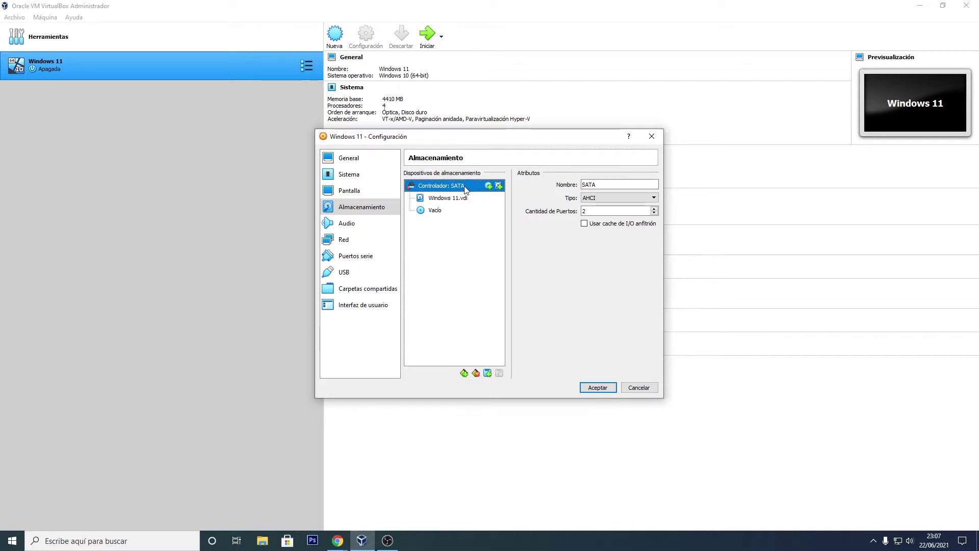
{"action": "left_click", "coordinate": [464, 374]}
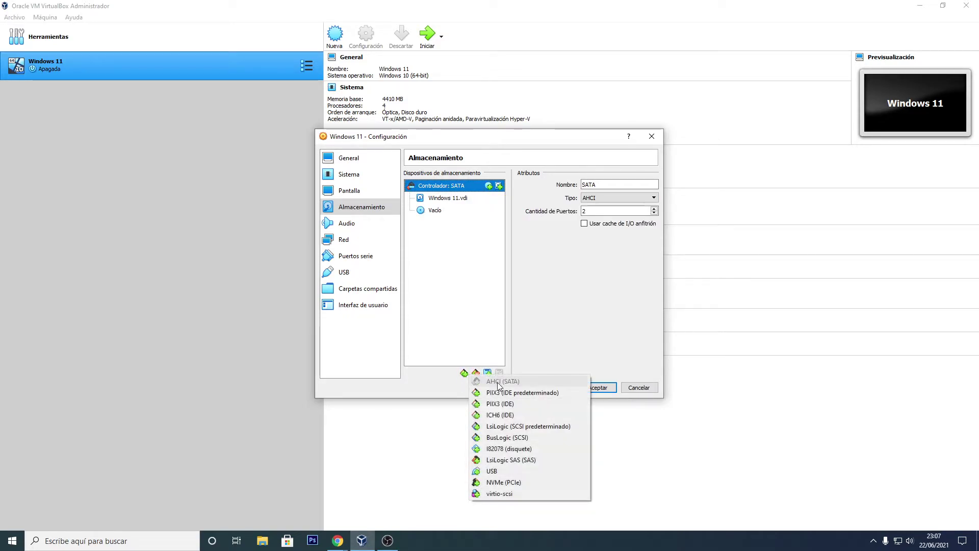
{"action": "left_click", "coordinate": [459, 267]}
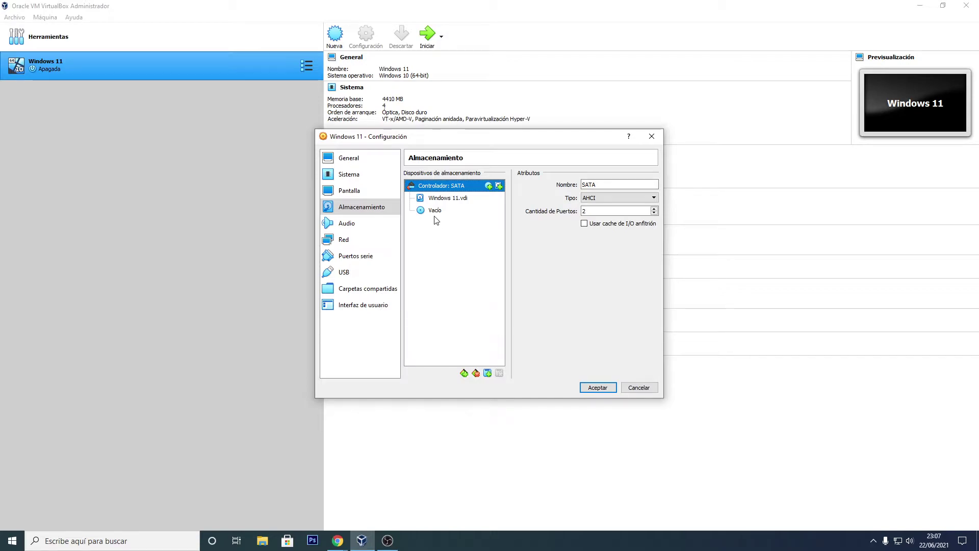
{"action": "left_click", "coordinate": [435, 210]}
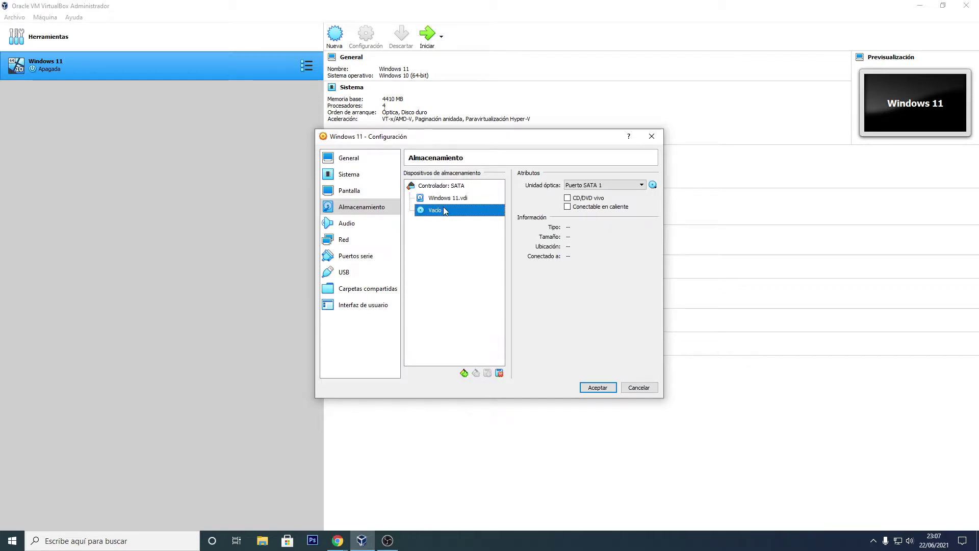
Step: Mount the 21996 Windows ISO as a live CD/DVD, save, and start the Windows 11 machine
{"action": "left_click", "coordinate": [652, 185]}
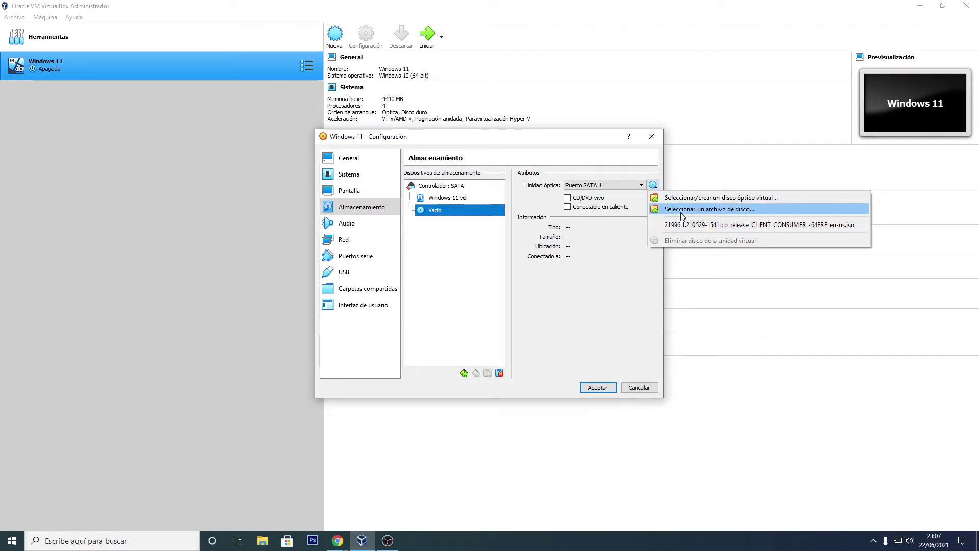
{"action": "left_click", "coordinate": [706, 210]}
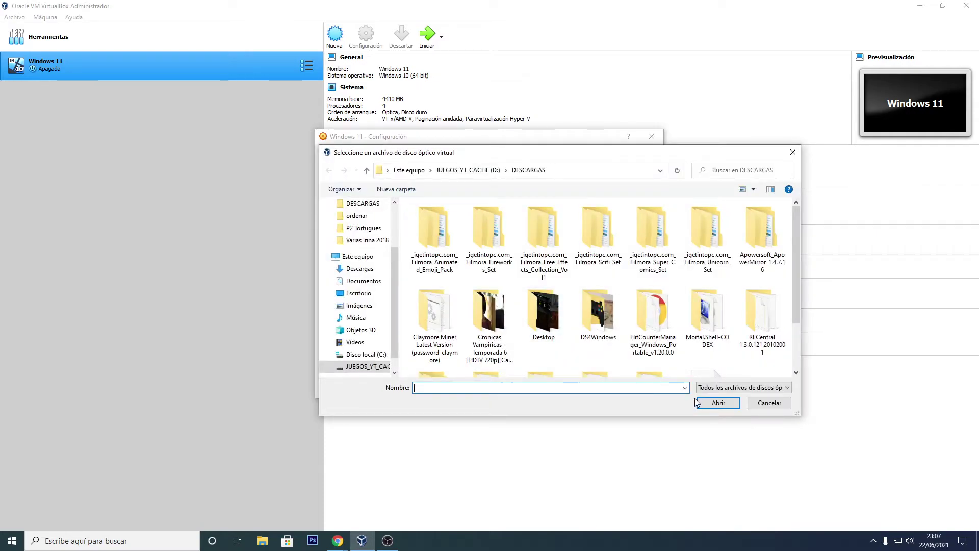
{"action": "left_click", "coordinate": [769, 404]}
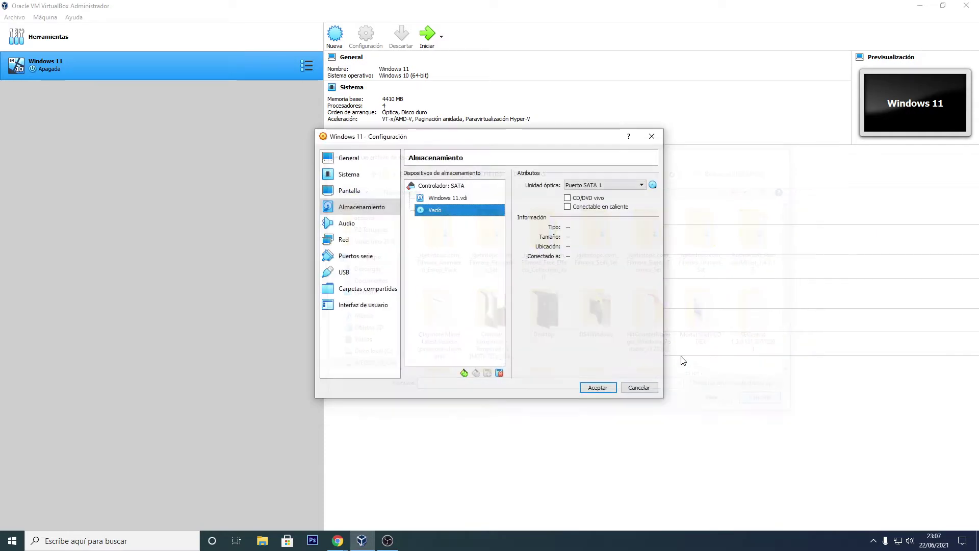
{"action": "left_click", "coordinate": [657, 187]}
{"action": "left_click", "coordinate": [689, 224]}
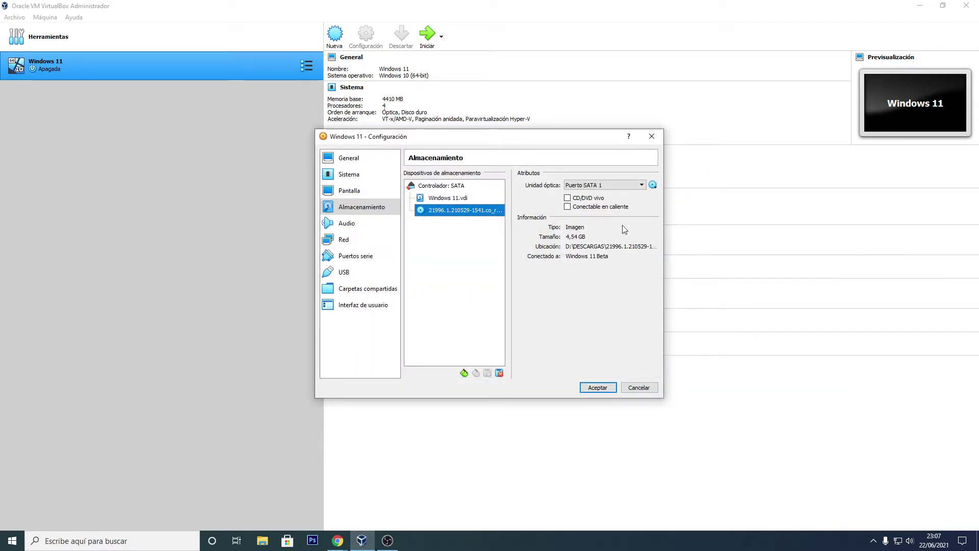
{"action": "left_click", "coordinate": [567, 198]}
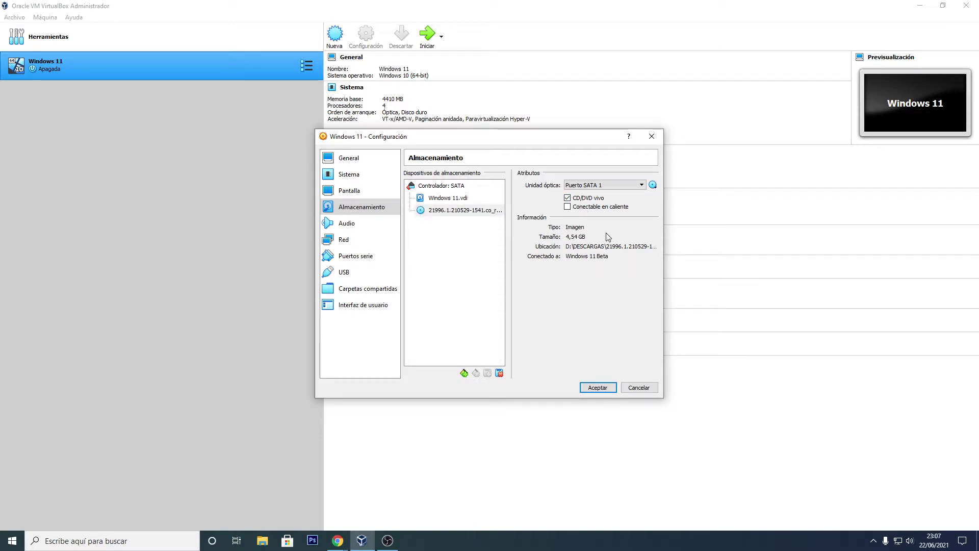
{"action": "left_click", "coordinate": [479, 214]}
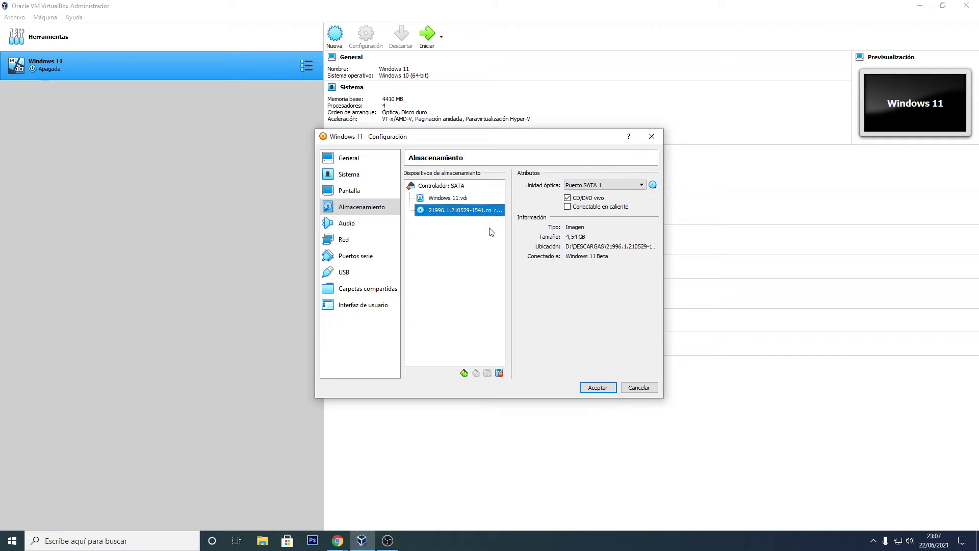
{"action": "left_click", "coordinate": [597, 387]}
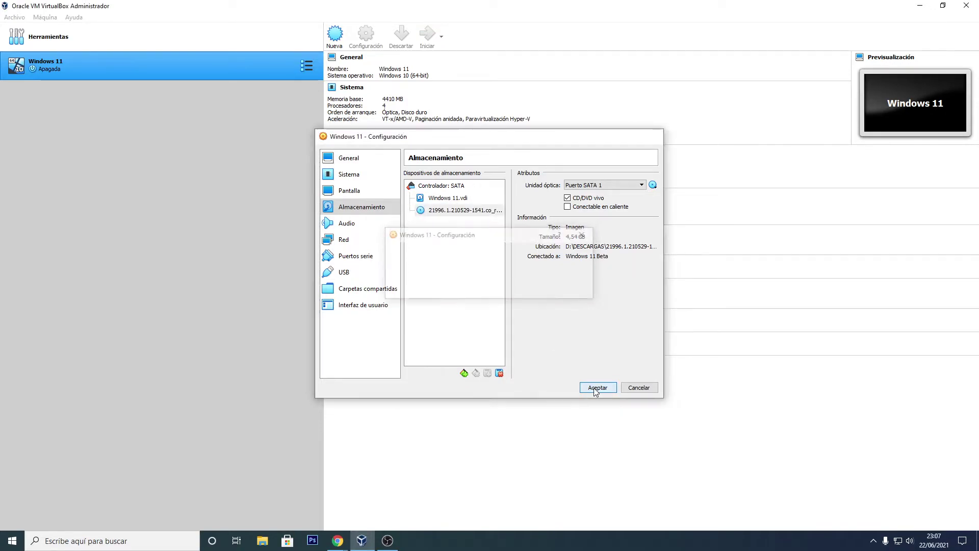
{"action": "double_click", "coordinate": [139, 58]}
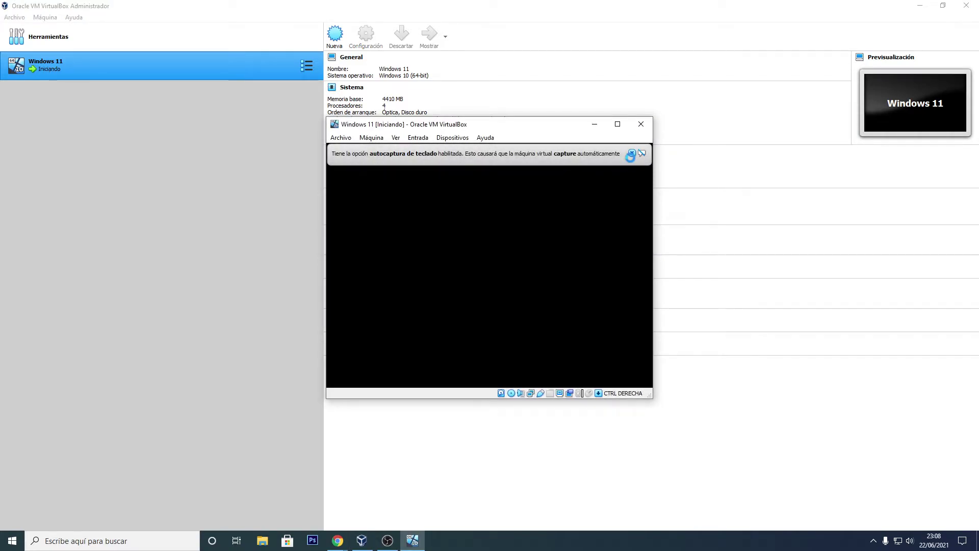
Step: Reposition the Windows 11 machine window and maximize it while it boots into Windows Setup
{"action": "left_click_drag", "start_coordinate": [562, 130], "coordinate": [549, 148]}
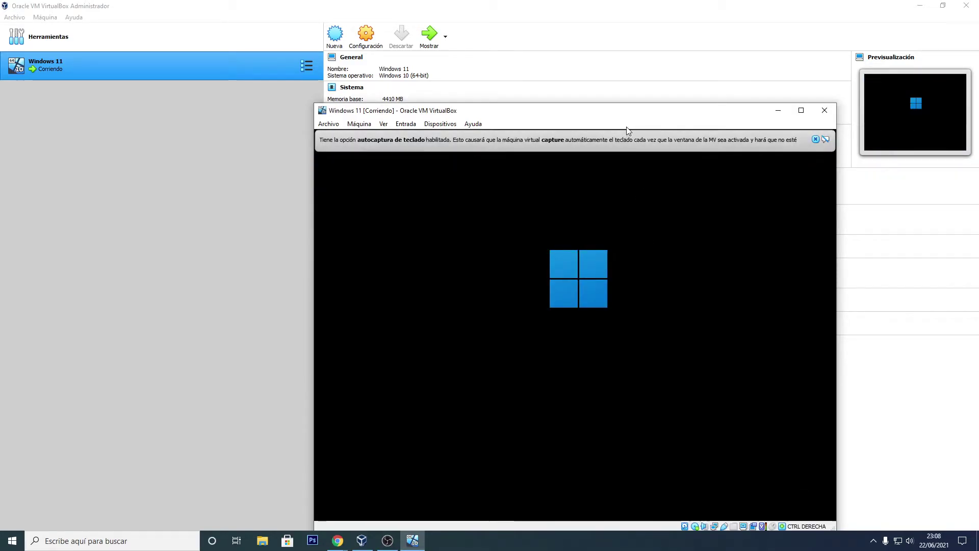
{"action": "left_click_drag", "start_coordinate": [605, 117], "coordinate": [522, 72]}
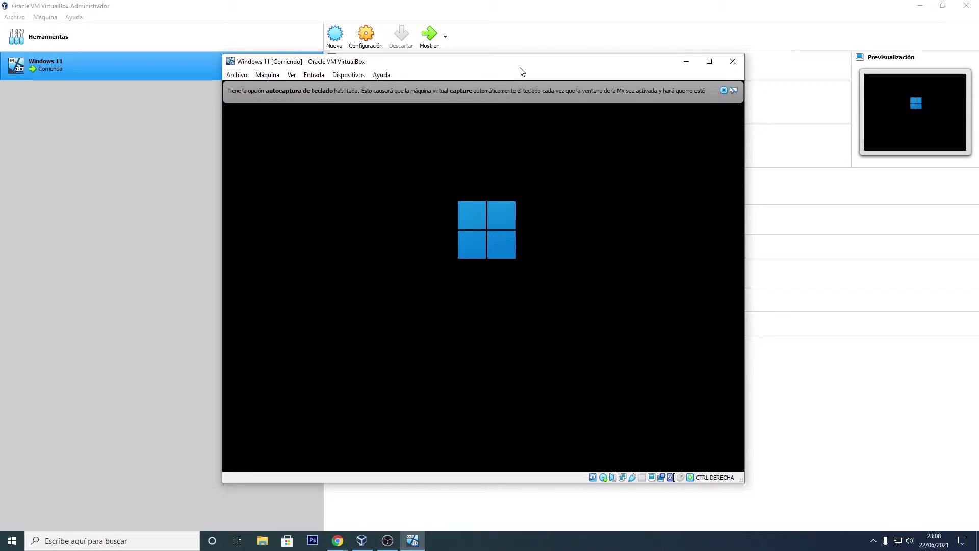
{"action": "left_click", "coordinate": [709, 62]}
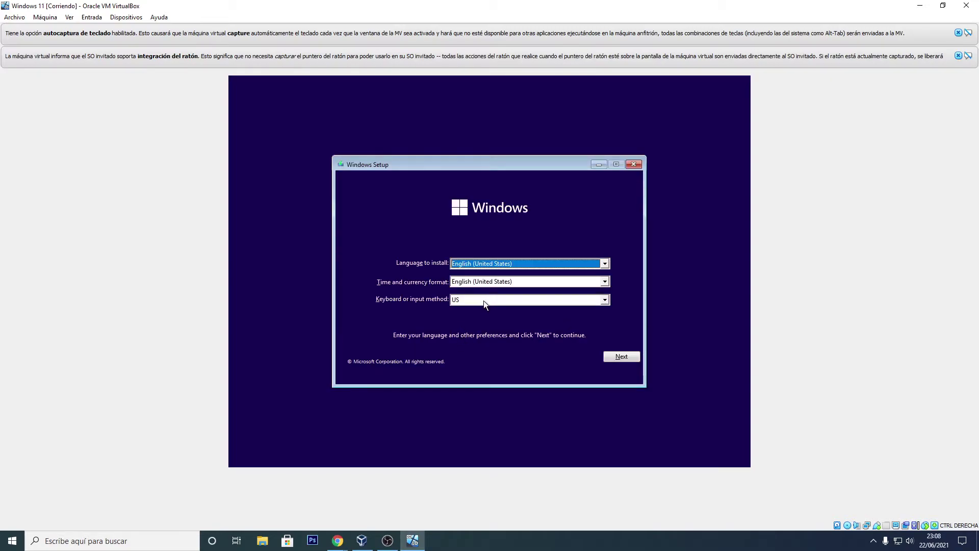
Step: Set the keyboard or input method to Spanish
{"action": "left_click", "coordinate": [603, 298]}
{"action": "scroll", "coordinate": [517, 323], "scroll_direction": "down", "scroll_amount": 1}
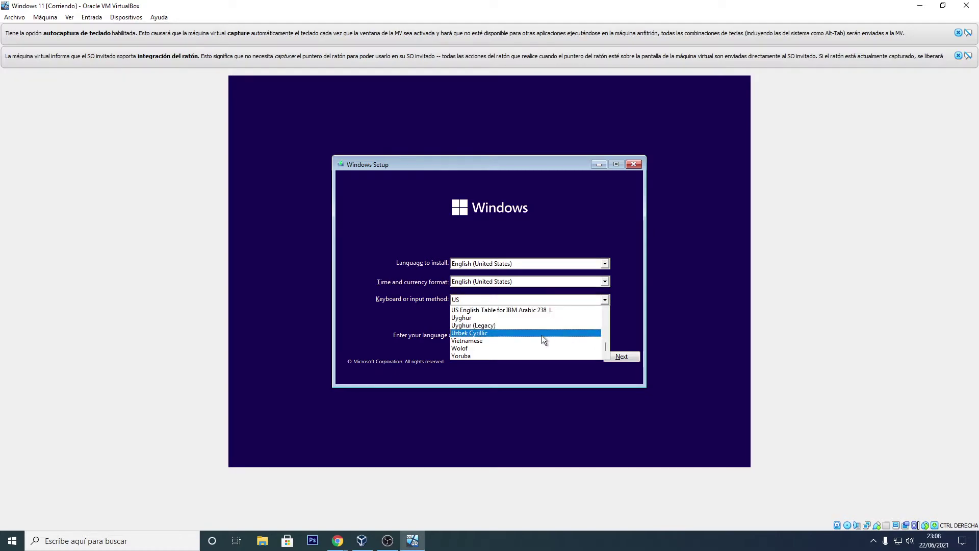
{"action": "scroll", "coordinate": [509, 337], "scroll_direction": "up", "scroll_amount": 12}
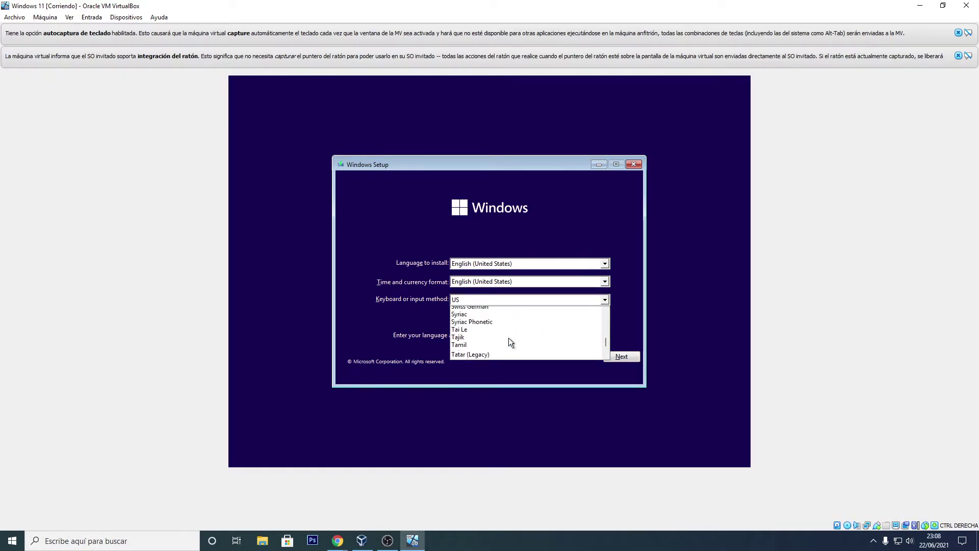
{"action": "scroll", "coordinate": [508, 337], "scroll_direction": "up", "scroll_amount": 6}
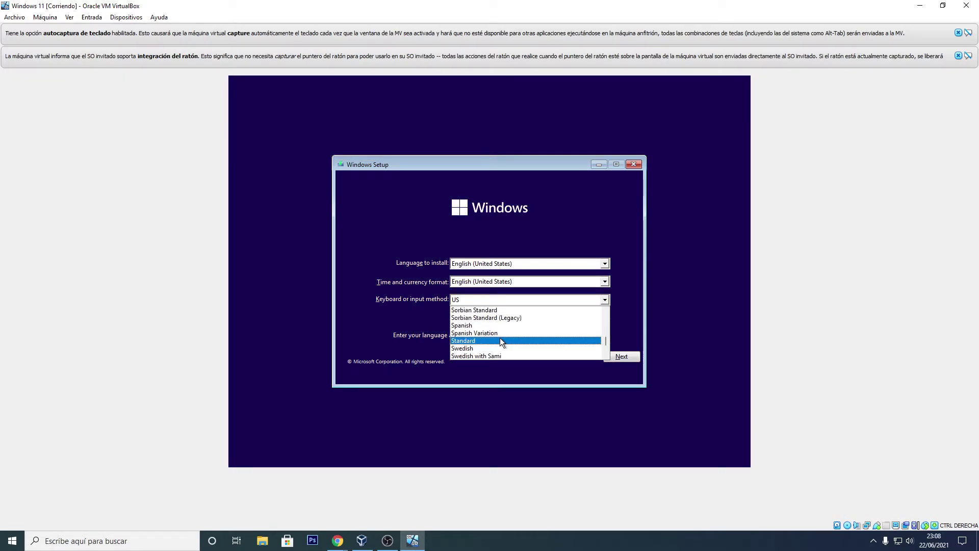
{"action": "left_click", "coordinate": [491, 326]}
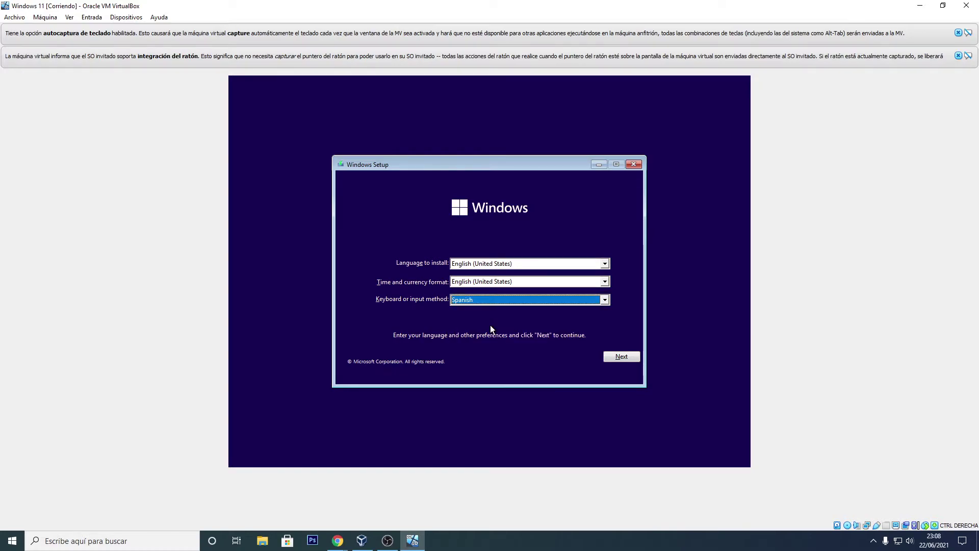
Step: Set the time and currency format to Spanish (Spain, International Sort)
{"action": "left_click", "coordinate": [487, 283]}
{"action": "scroll", "coordinate": [513, 300], "scroll_direction": "down", "scroll_amount": 1}
{"action": "scroll", "coordinate": [514, 303], "scroll_direction": "down", "scroll_amount": 12}
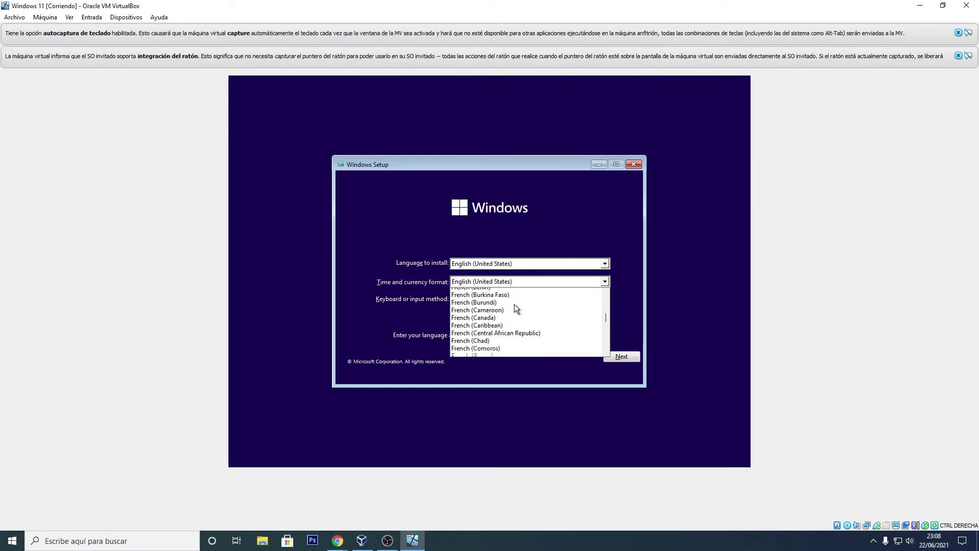
{"action": "scroll", "coordinate": [568, 299], "scroll_direction": "down", "scroll_amount": 6}
{"action": "left_click_drag", "start_coordinate": [607, 320], "coordinate": [605, 338]}
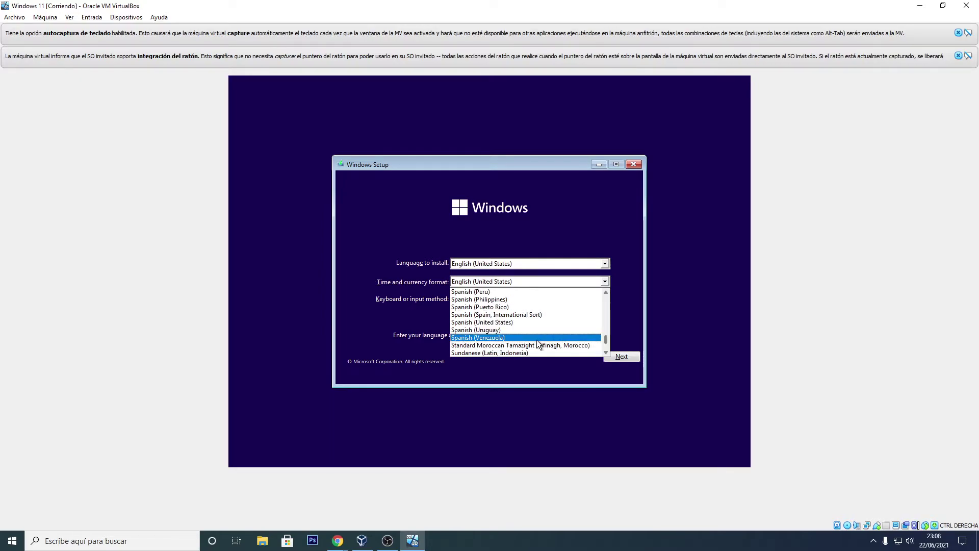
{"action": "scroll", "coordinate": [529, 336], "scroll_direction": "up", "scroll_amount": 2}
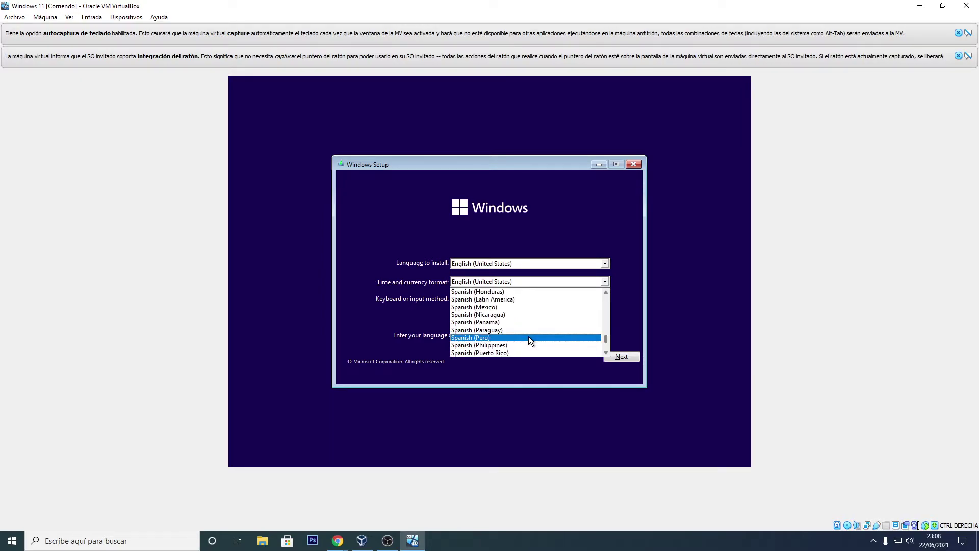
{"action": "scroll", "coordinate": [523, 332], "scroll_direction": "up", "scroll_amount": 1}
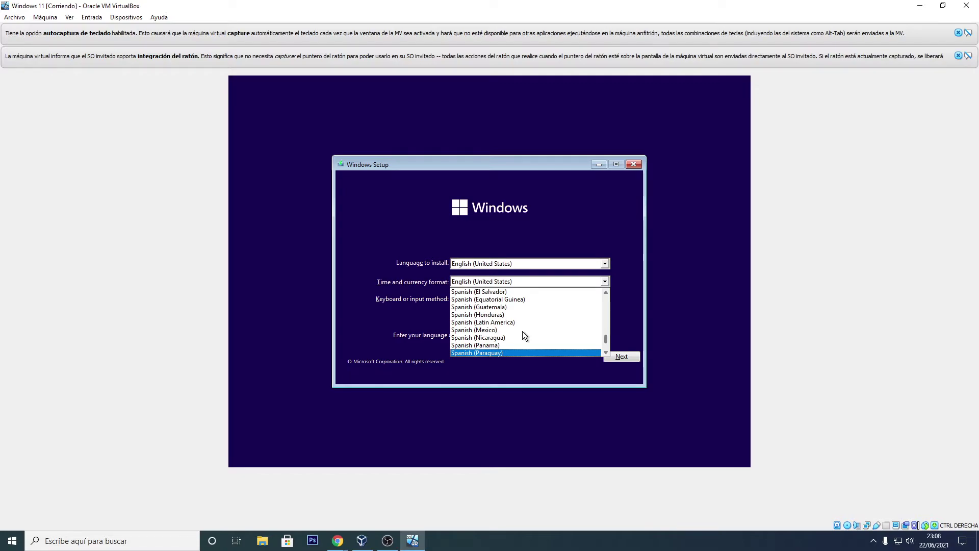
{"action": "scroll", "coordinate": [522, 331], "scroll_direction": "up", "scroll_amount": 2}
{"action": "scroll", "coordinate": [522, 332], "scroll_direction": "up", "scroll_amount": 2}
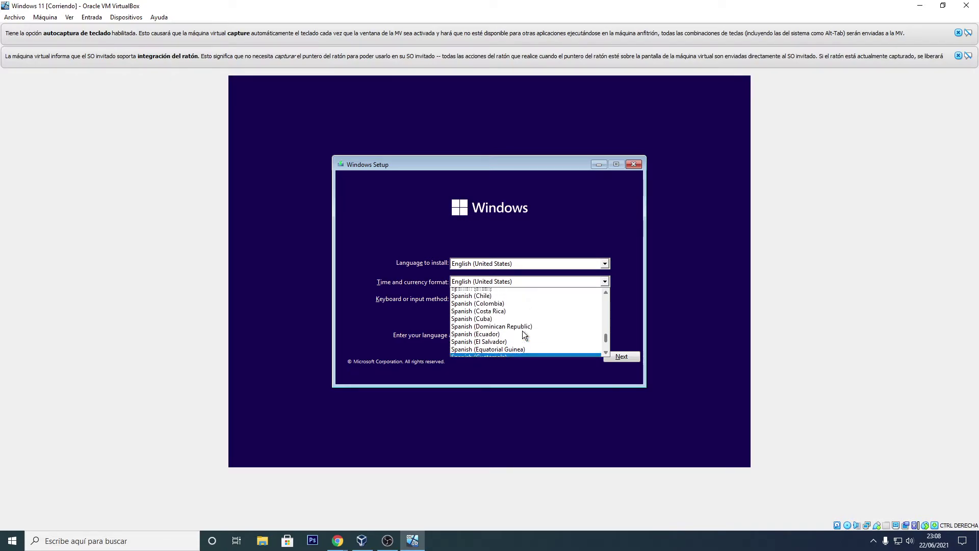
{"action": "scroll", "coordinate": [522, 331], "scroll_direction": "up", "scroll_amount": 2}
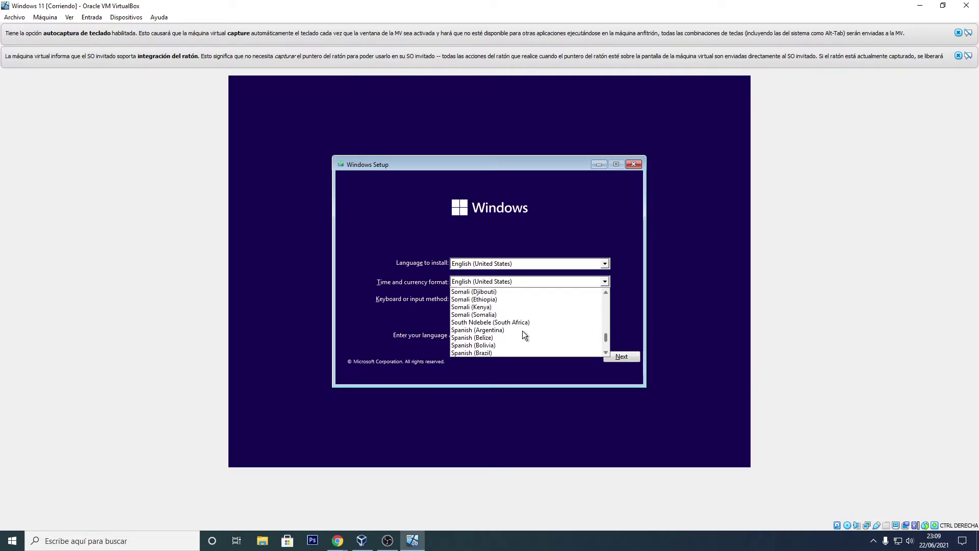
{"action": "scroll", "coordinate": [522, 331], "scroll_direction": "down", "scroll_amount": 2}
{"action": "scroll", "coordinate": [523, 330], "scroll_direction": "down", "scroll_amount": 3}
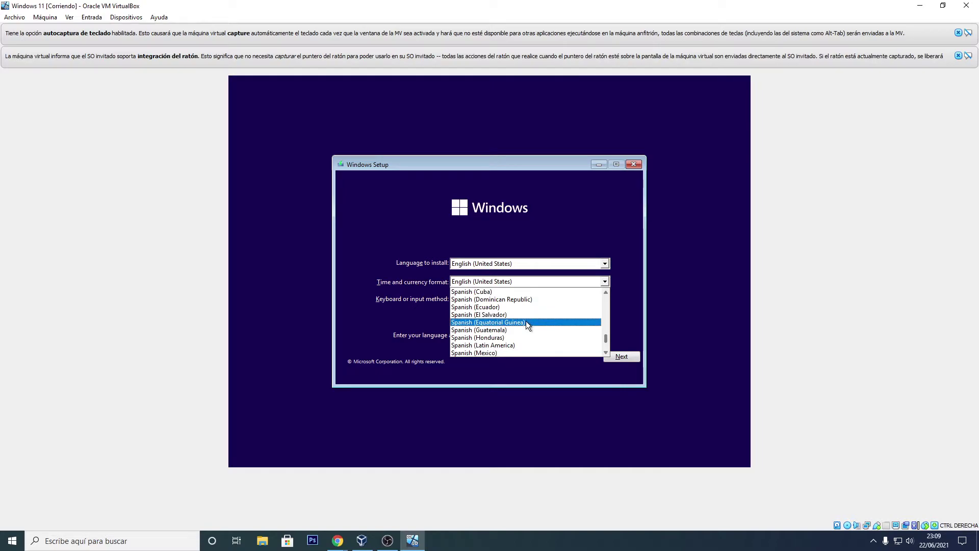
{"action": "scroll", "coordinate": [527, 306], "scroll_direction": "down", "scroll_amount": 2}
{"action": "scroll", "coordinate": [525, 313], "scroll_direction": "down", "scroll_amount": 4}
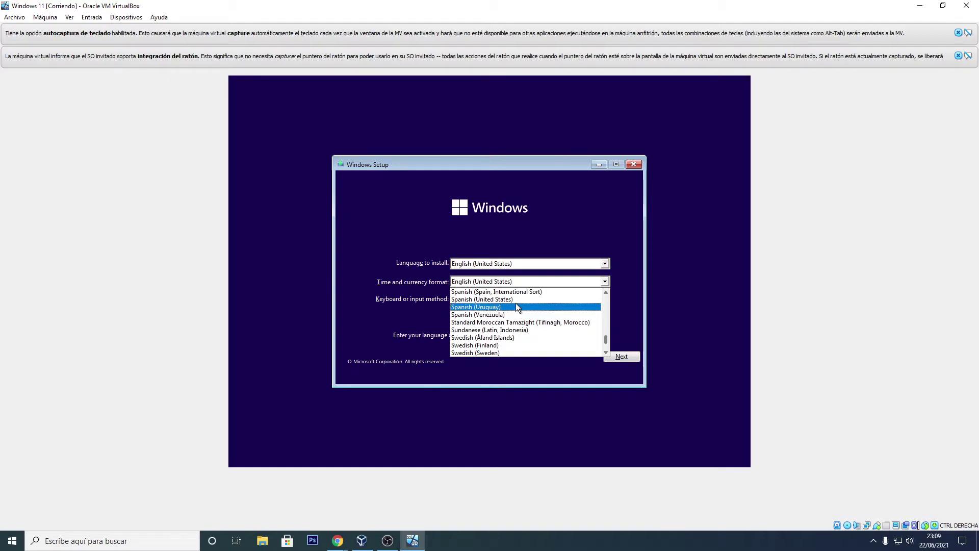
{"action": "left_click", "coordinate": [520, 291]}
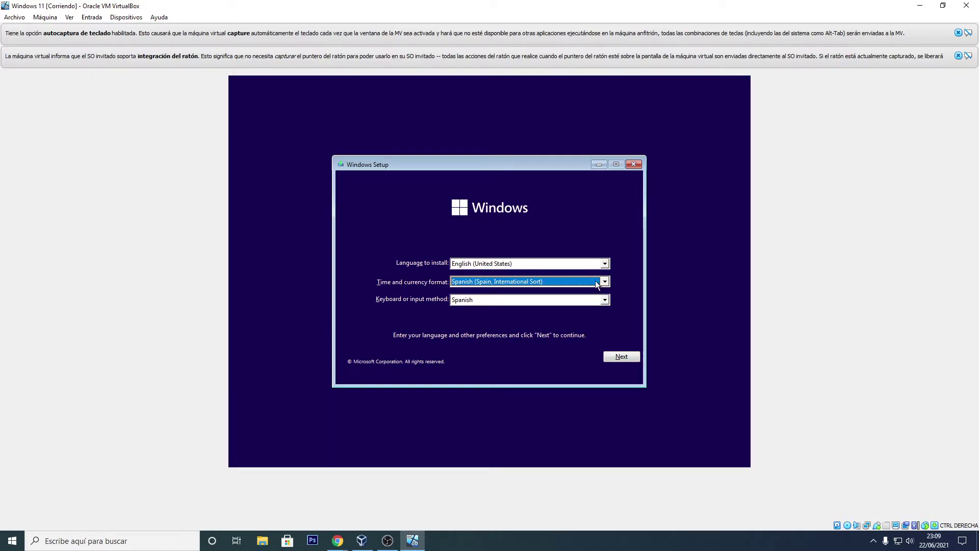
Step: Keep English (United States) as the install language and start the Windows installation
{"action": "left_click", "coordinate": [605, 264]}
{"action": "left_click", "coordinate": [606, 264]}
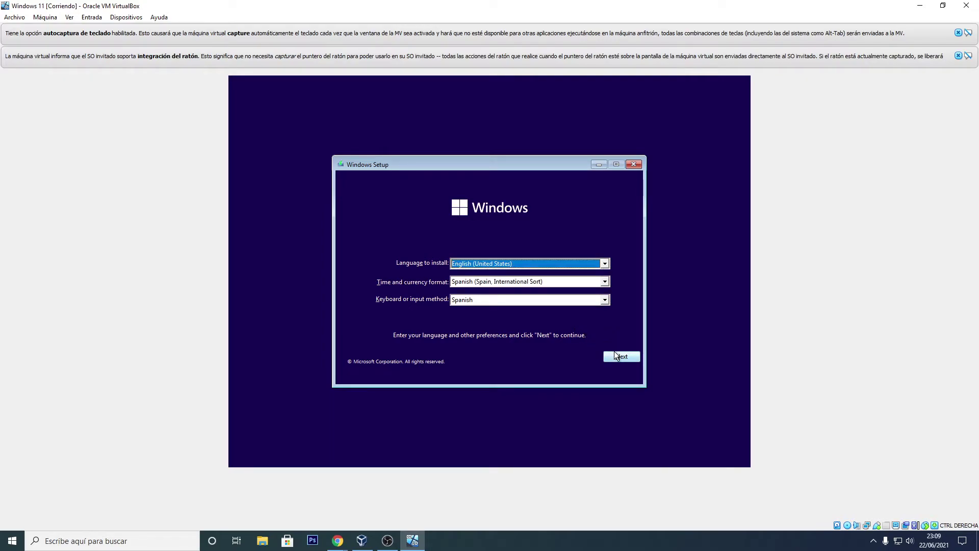
{"action": "left_click", "coordinate": [615, 354]}
{"action": "left_click", "coordinate": [487, 274]}
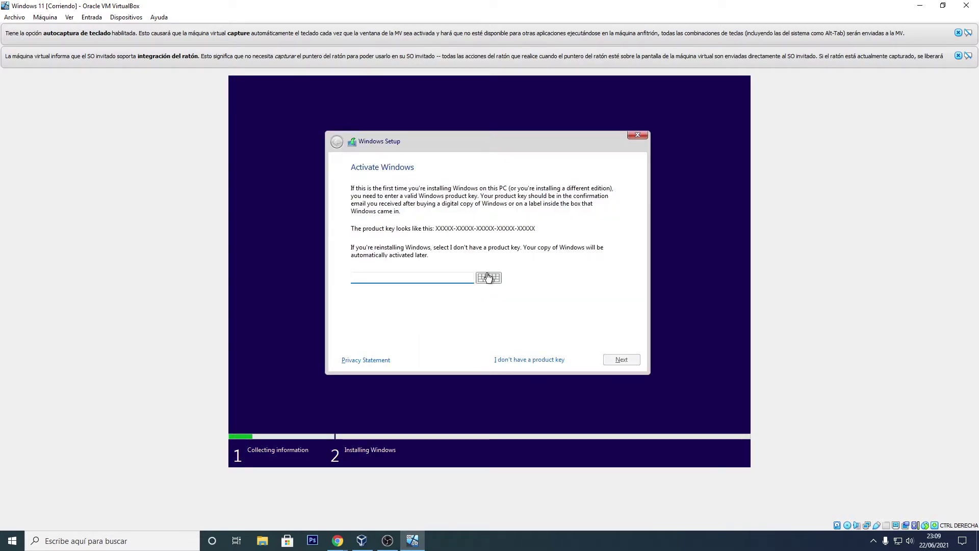
Step: Skip the product key, then bring the nerdschalk Windows 11 troubleshooting article forward in Chrome
{"action": "left_click", "coordinate": [532, 360]}
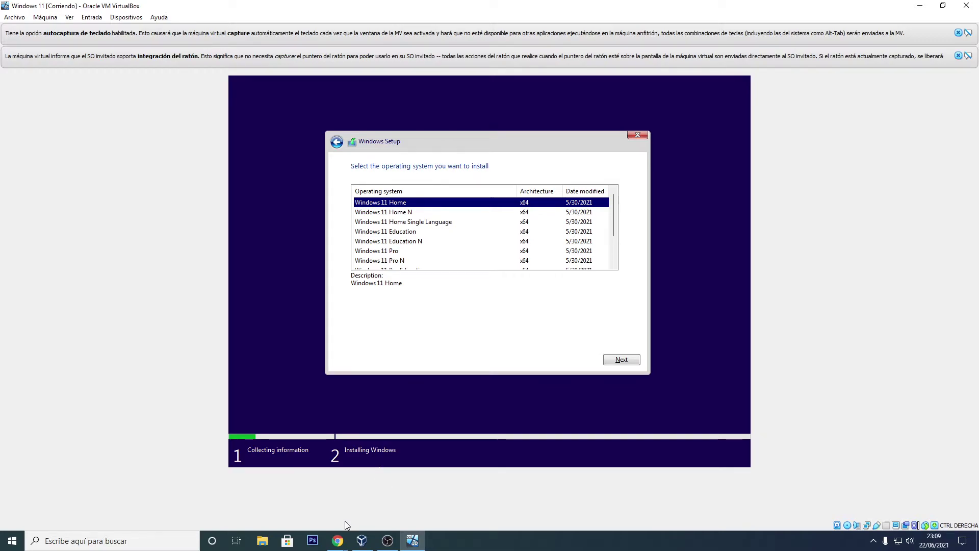
{"action": "mouse_move", "coordinate": [339, 543]}
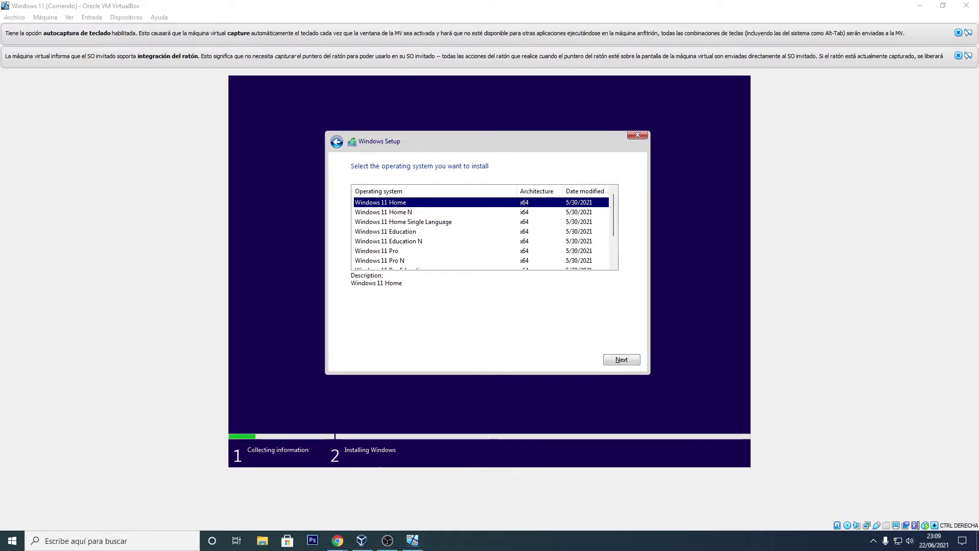
{"action": "left_click", "coordinate": [360, 504]}
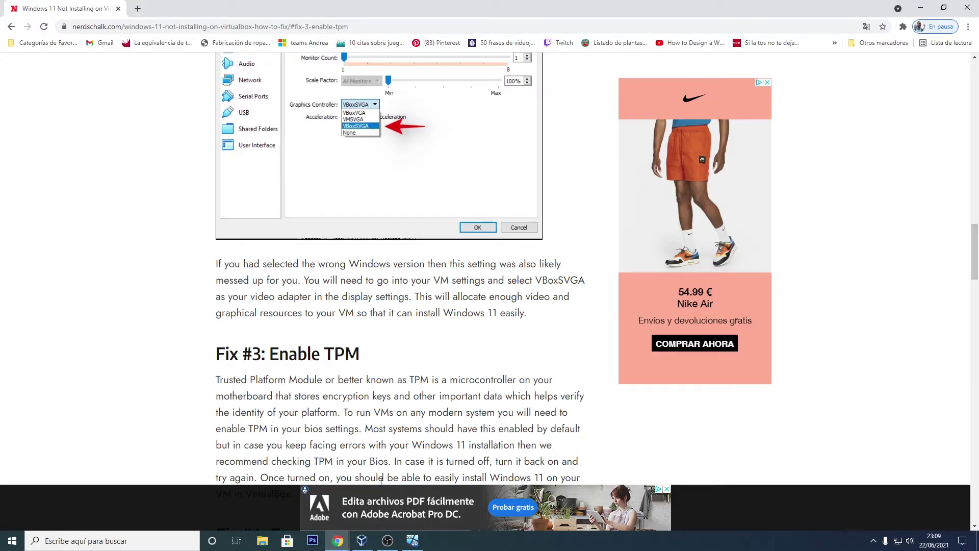
Step: Skim the article's Fix #1–#5 sections, then switch back to the VirtualBox Manager
{"action": "scroll", "coordinate": [440, 370], "scroll_direction": "down", "scroll_amount": 12}
{"action": "scroll", "coordinate": [439, 371], "scroll_direction": "up", "scroll_amount": 8}
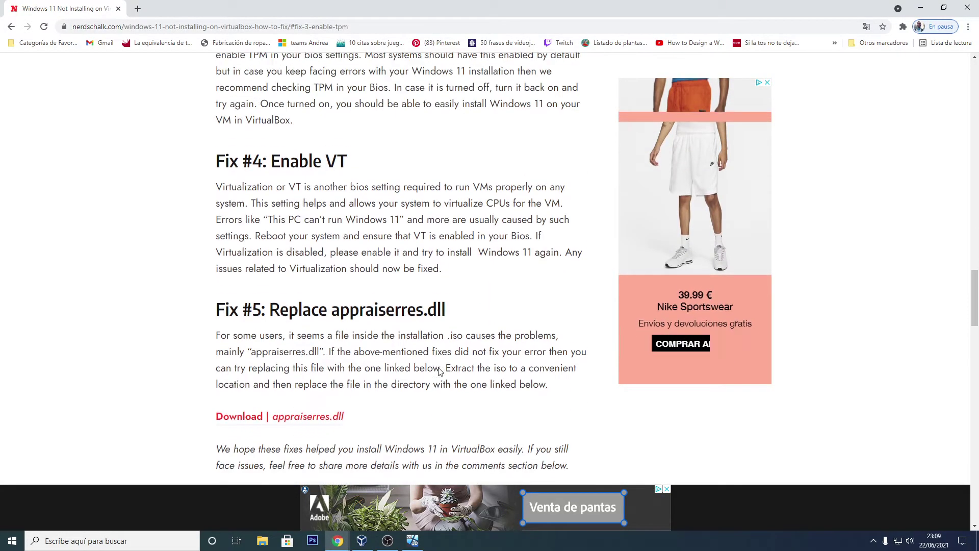
{"action": "scroll", "coordinate": [440, 371], "scroll_direction": "up", "scroll_amount": 6}
{"action": "scroll", "coordinate": [238, 356], "scroll_direction": "up", "scroll_amount": 6}
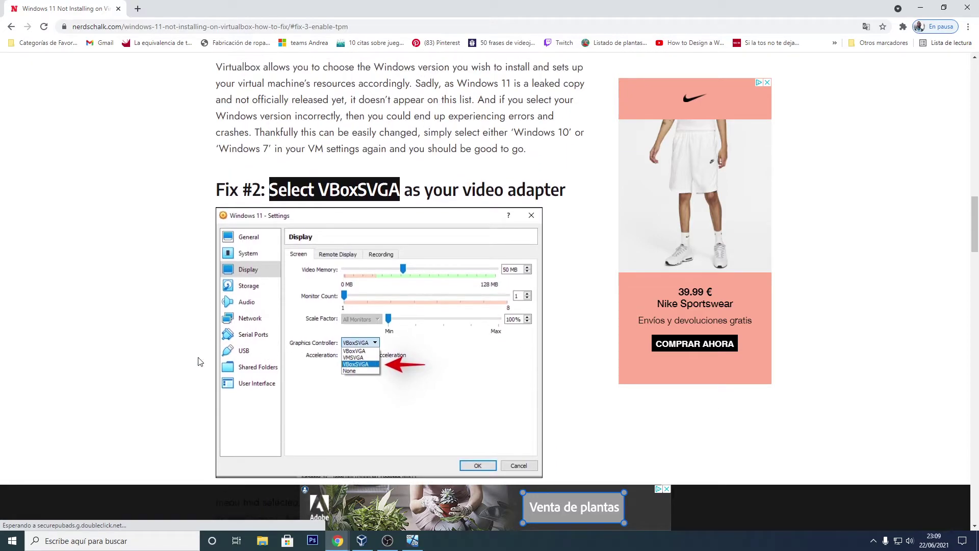
{"action": "scroll", "coordinate": [188, 352], "scroll_direction": "up", "scroll_amount": 7}
{"action": "scroll", "coordinate": [280, 360], "scroll_direction": "down", "scroll_amount": 2}
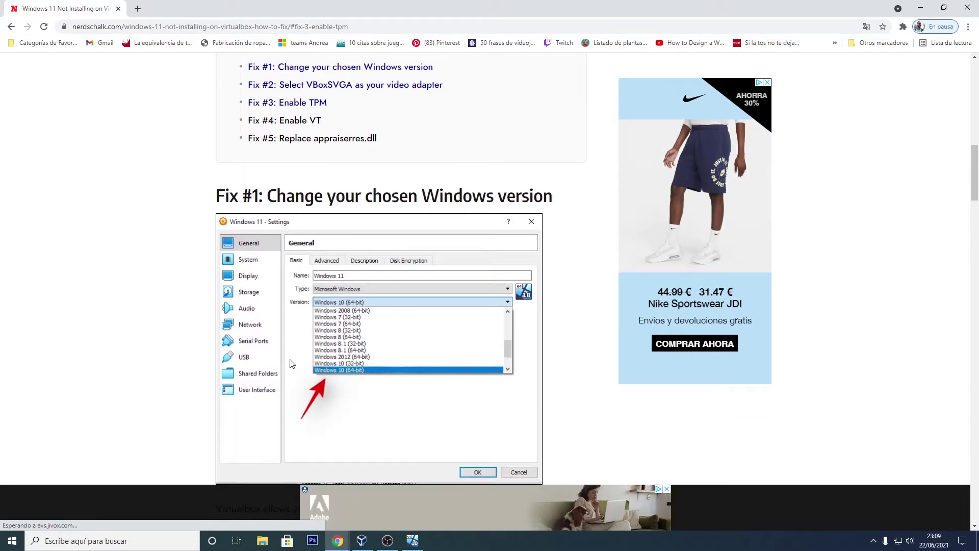
{"action": "scroll", "coordinate": [288, 354], "scroll_direction": "up", "scroll_amount": 4}
{"action": "scroll", "coordinate": [296, 353], "scroll_direction": "down", "scroll_amount": 5}
{"action": "scroll", "coordinate": [299, 355], "scroll_direction": "down", "scroll_amount": 15}
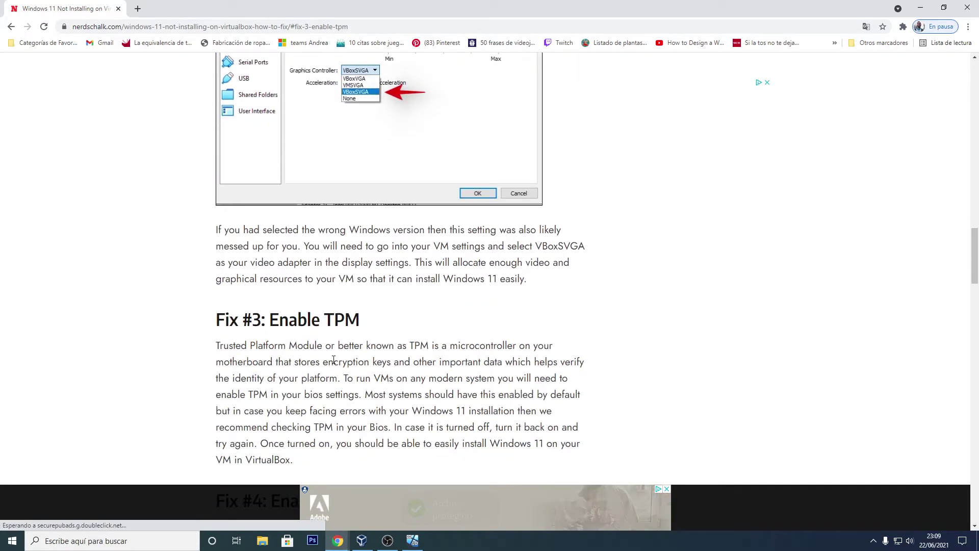
{"action": "key", "text": "alt+Tab"}
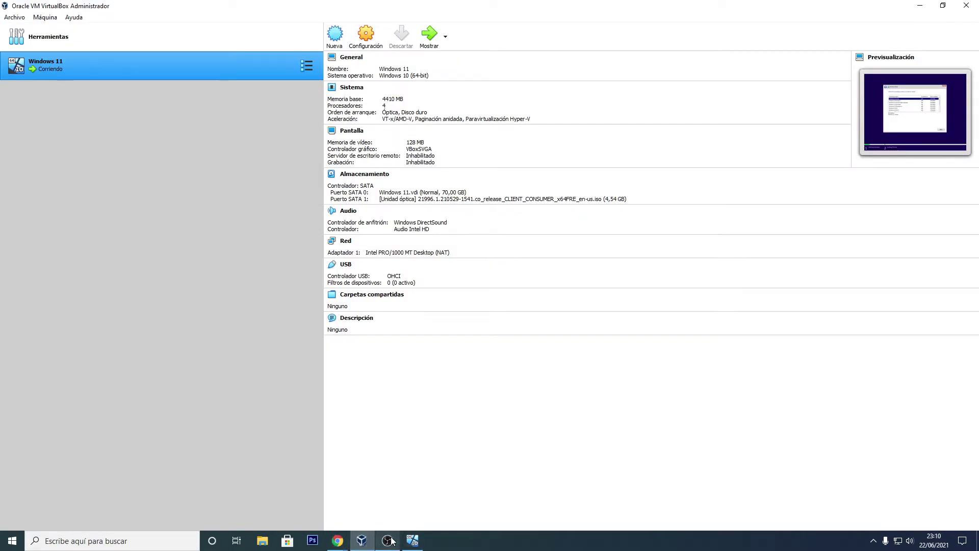
Step: In the running VM, select the Windows 11 Pro edition and accept the license terms
{"action": "left_click", "coordinate": [411, 541]}
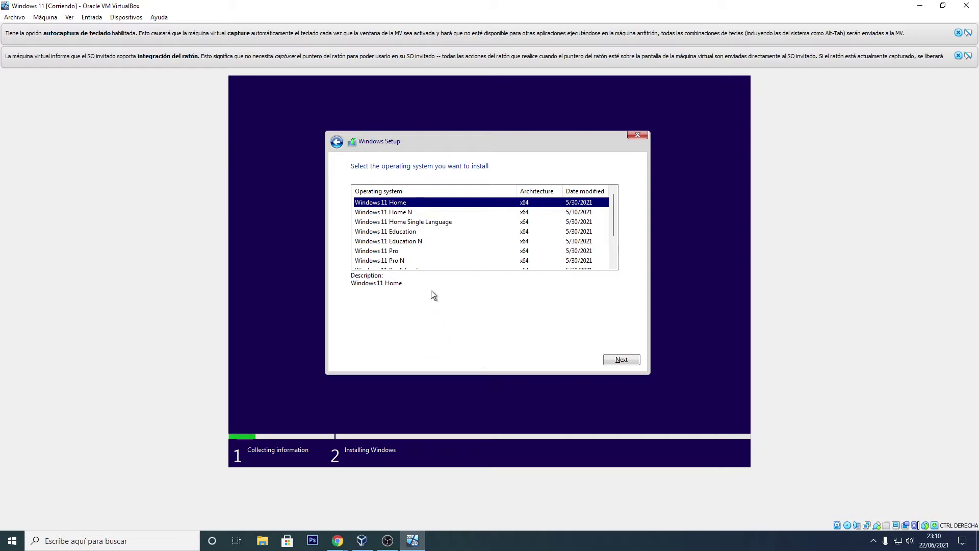
{"action": "scroll", "coordinate": [420, 236], "scroll_direction": "down", "scroll_amount": 2}
{"action": "left_click", "coordinate": [393, 212]}
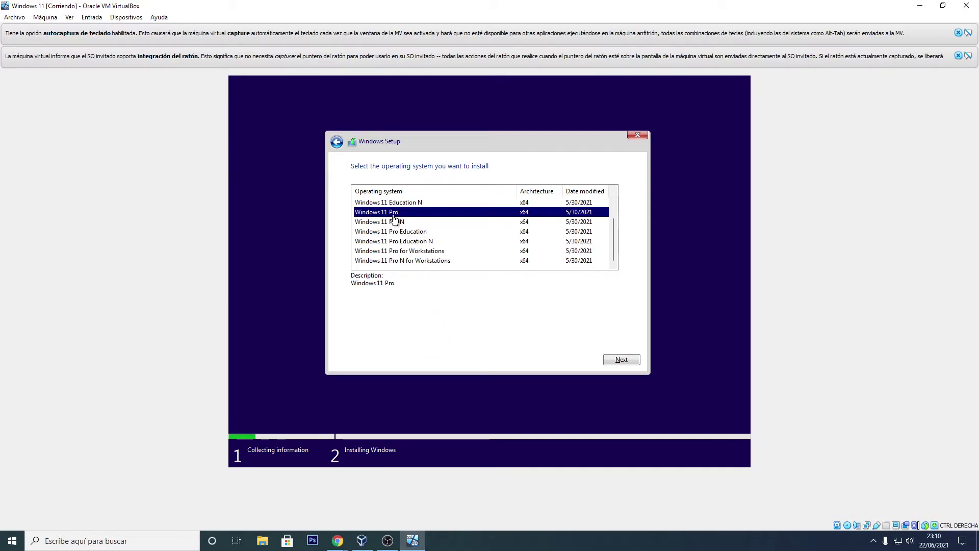
{"action": "left_click", "coordinate": [621, 359]}
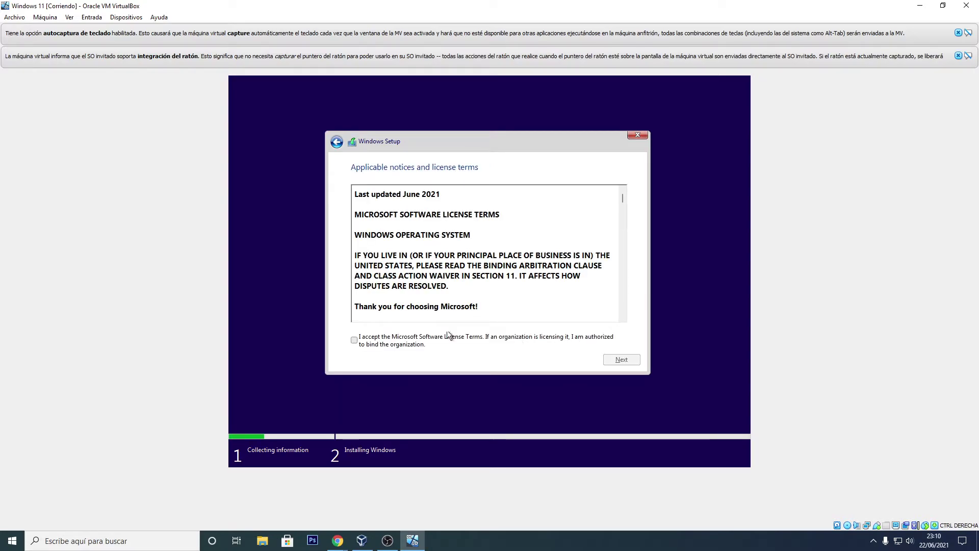
{"action": "left_click", "coordinate": [363, 342]}
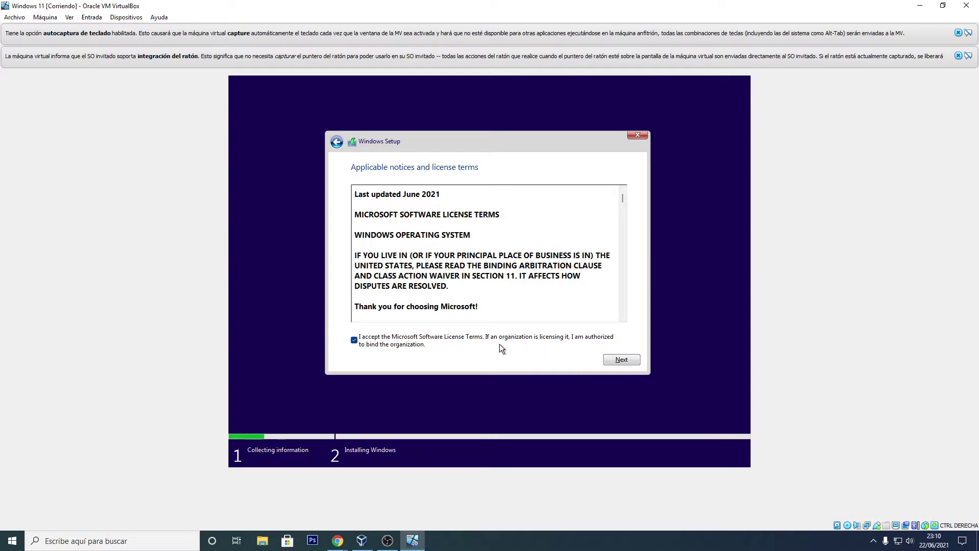
{"action": "left_click", "coordinate": [614, 360]}
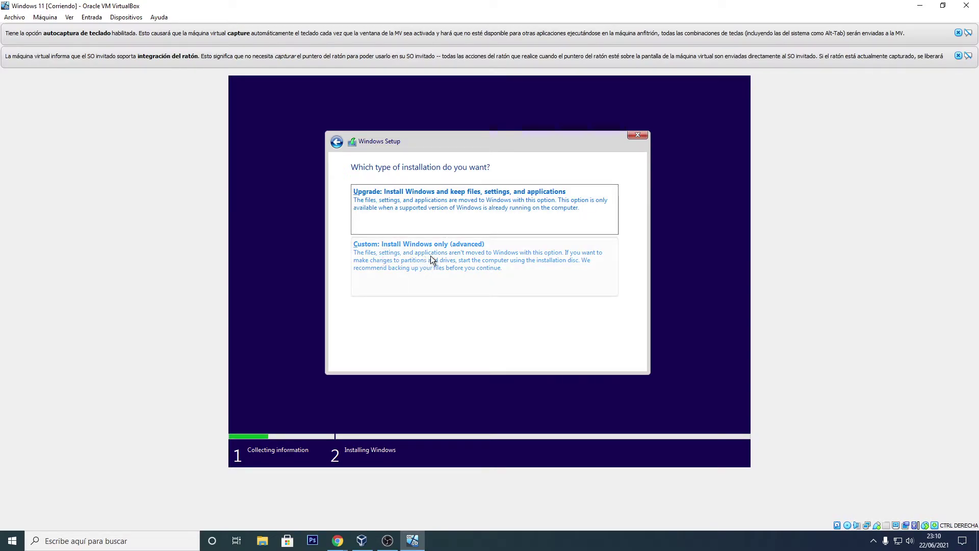
Step: Choose Custom install, create a full-size partition, and install onto Drive 0 Partition 2
{"action": "left_click", "coordinate": [450, 282]}
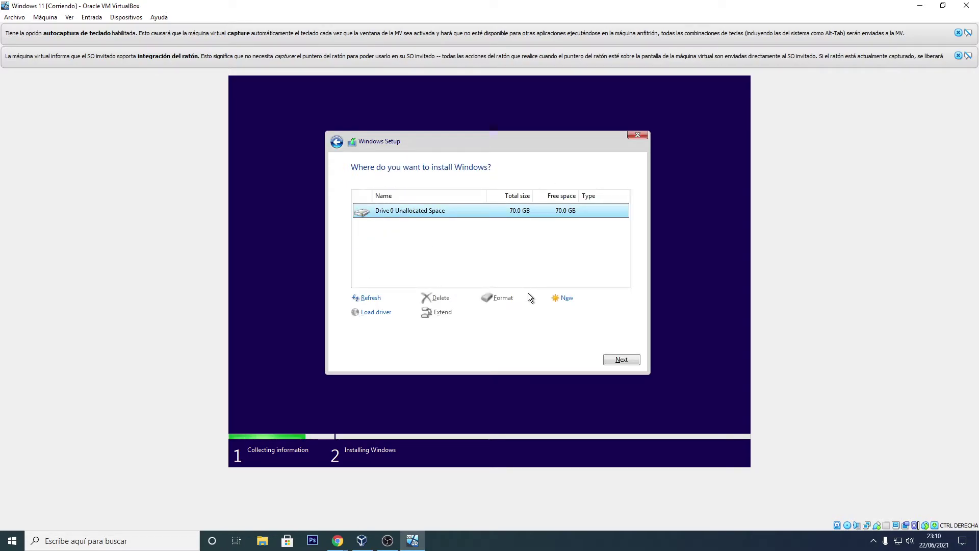
{"action": "left_click", "coordinate": [563, 299]}
{"action": "left_click", "coordinate": [574, 311]}
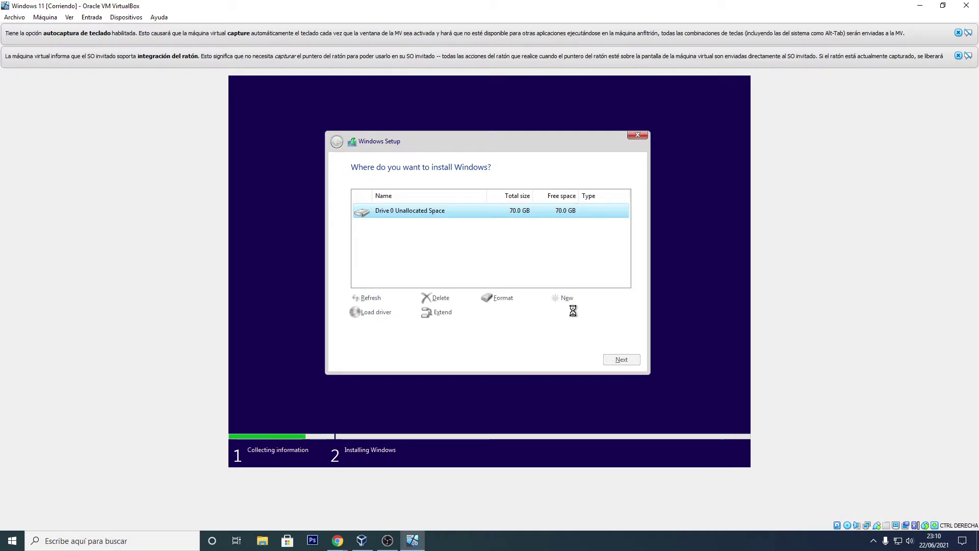
{"action": "left_click", "coordinate": [570, 312]}
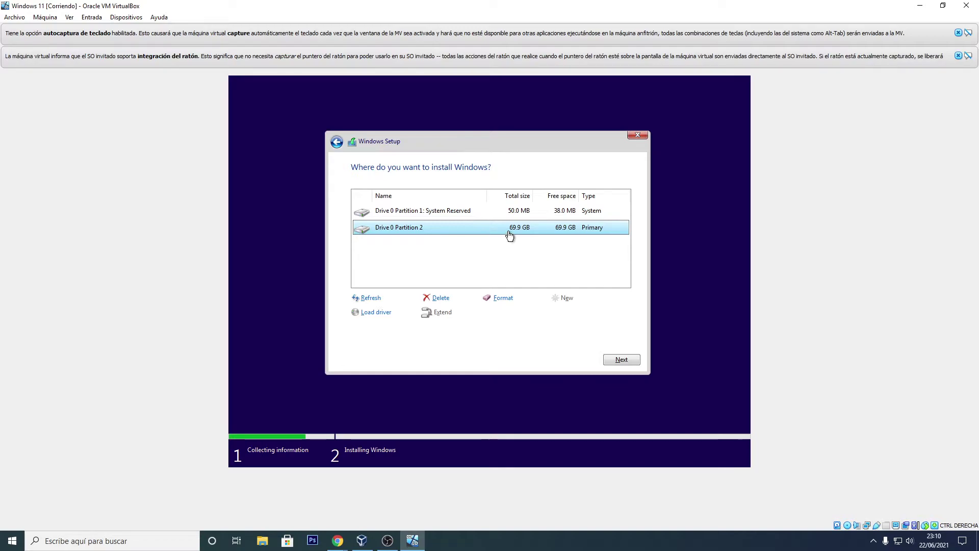
{"action": "left_click", "coordinate": [620, 360]}
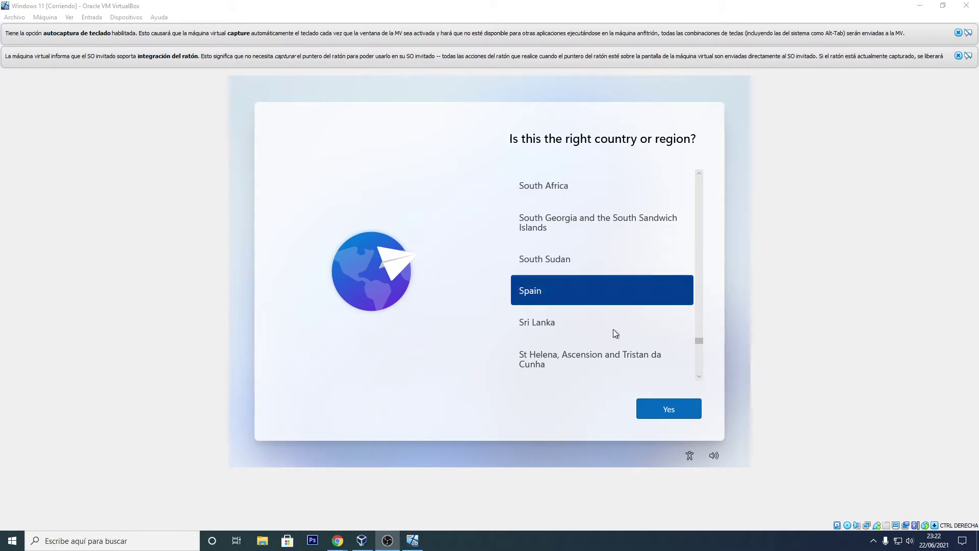
Step: Confirm Spain as the region, choose the Spanish keyboard layout, and skip a second layout
{"action": "left_click", "coordinate": [670, 419]}
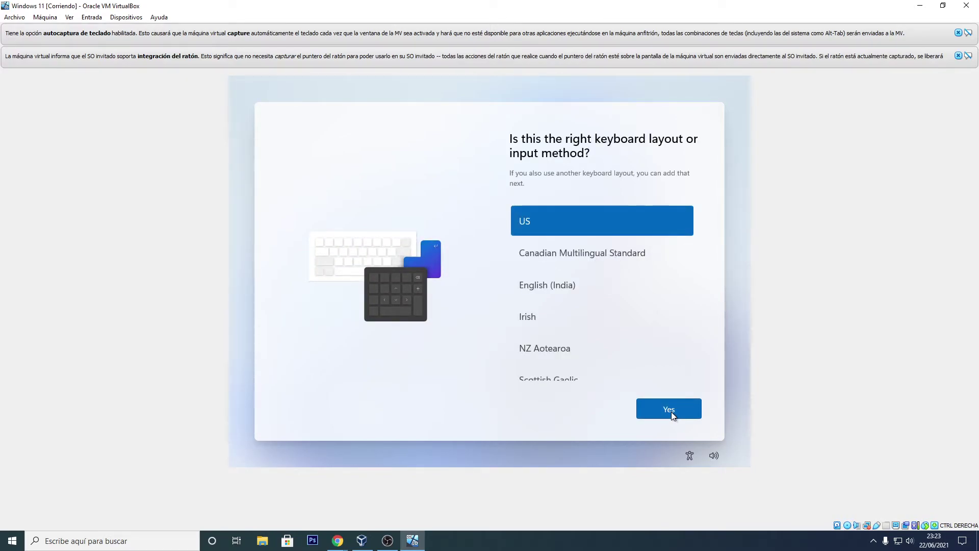
{"action": "scroll", "coordinate": [595, 307], "scroll_direction": "down", "scroll_amount": 3}
{"action": "scroll", "coordinate": [588, 293], "scroll_direction": "down", "scroll_amount": 15}
{"action": "scroll", "coordinate": [588, 292], "scroll_direction": "down", "scroll_amount": 20}
{"action": "scroll", "coordinate": [589, 293], "scroll_direction": "down", "scroll_amount": 20}
{"action": "scroll", "coordinate": [590, 292], "scroll_direction": "down", "scroll_amount": 10}
{"action": "scroll", "coordinate": [589, 292], "scroll_direction": "down", "scroll_amount": 5}
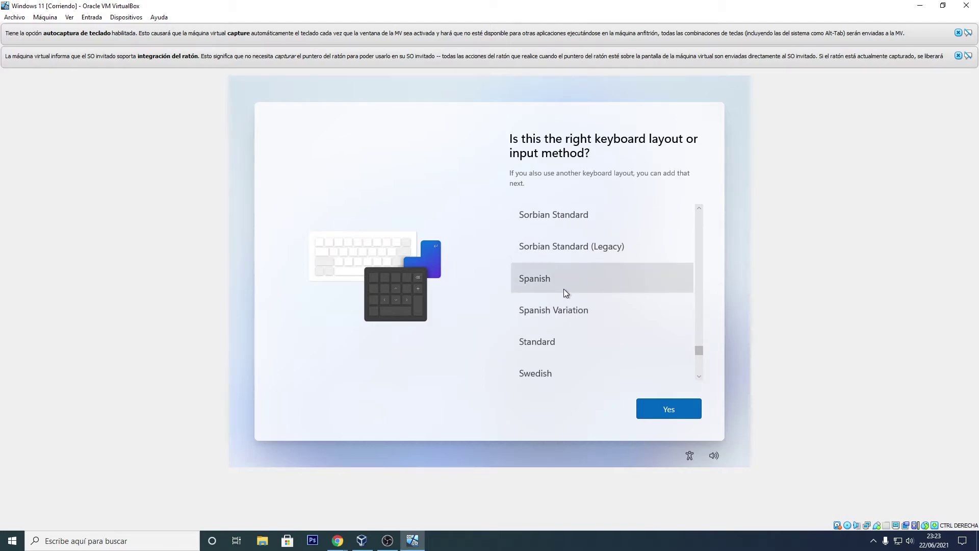
{"action": "left_click", "coordinate": [564, 283]}
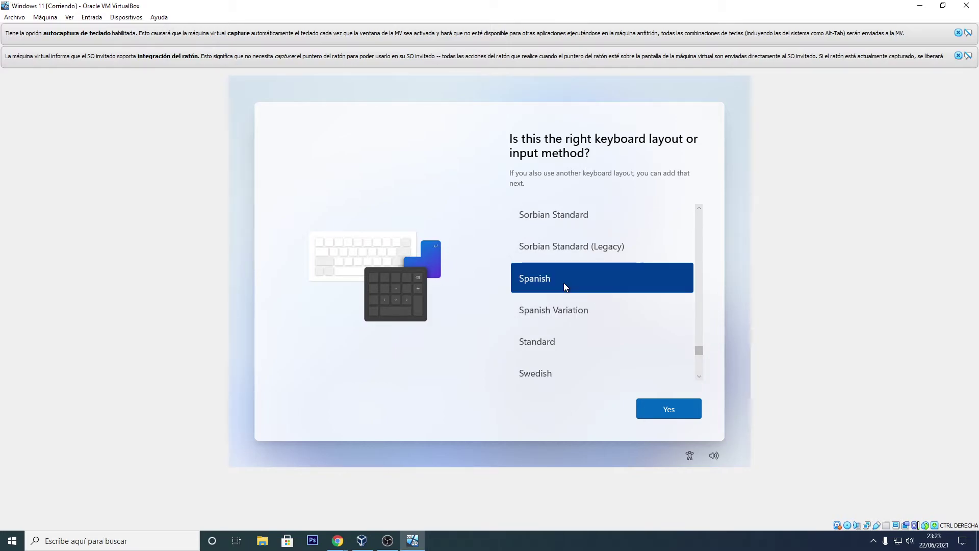
{"action": "left_click", "coordinate": [662, 415]}
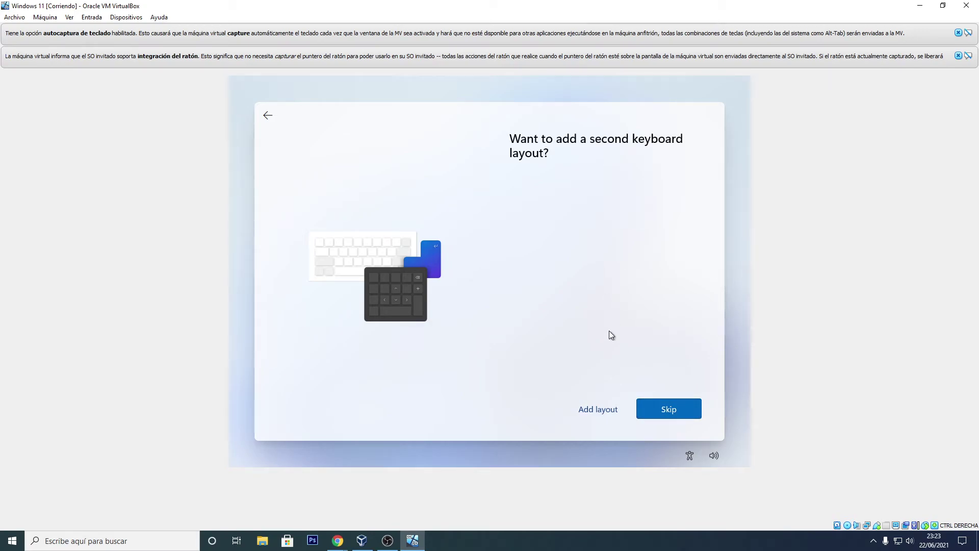
{"action": "left_click", "coordinate": [664, 408]}
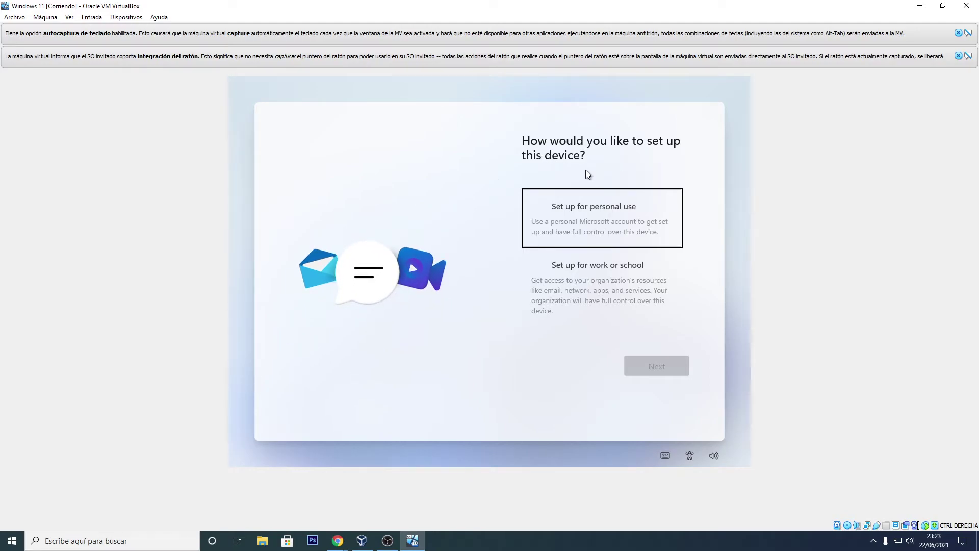
Step: Choose personal use and continue past the Microsoft sign-in page without entering an account
{"action": "left_click", "coordinate": [616, 220]}
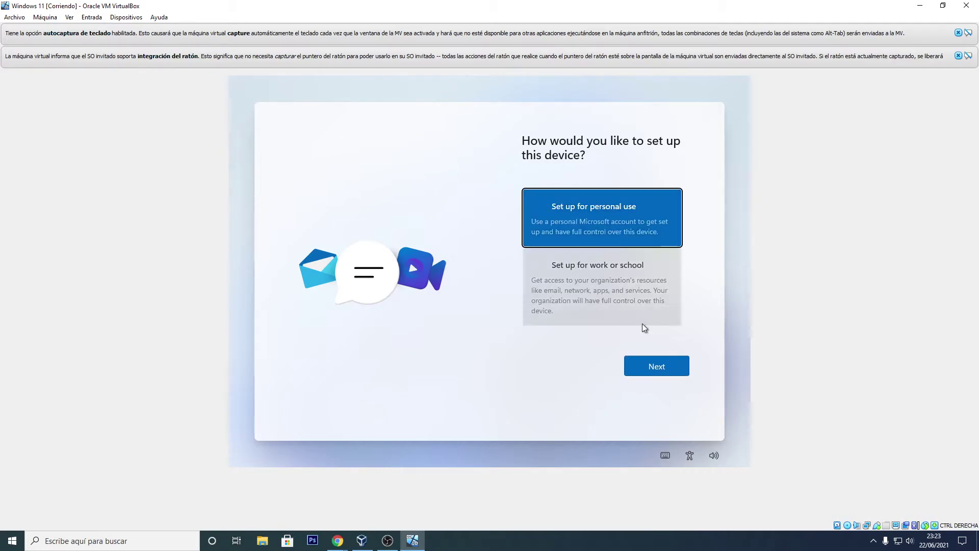
{"action": "left_click", "coordinate": [655, 370]}
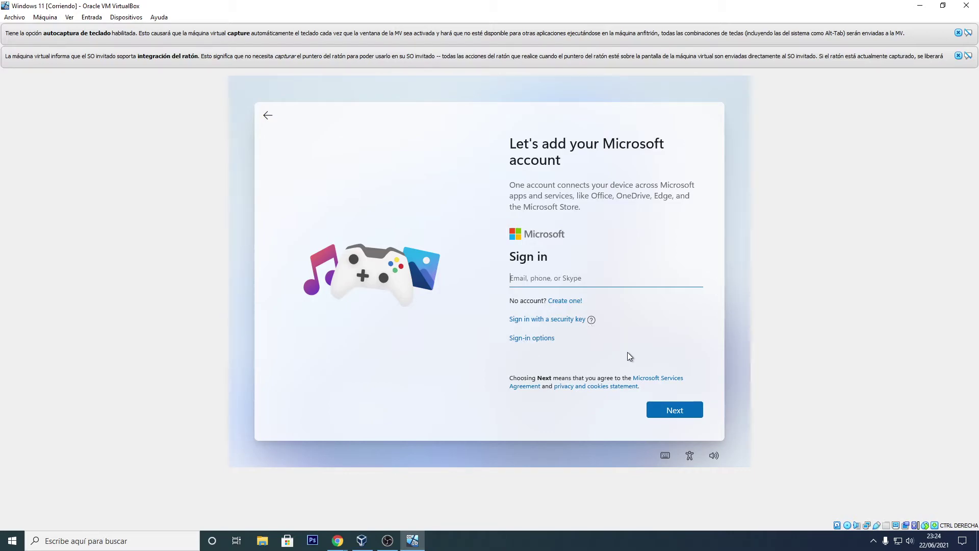
{"action": "left_click", "coordinate": [673, 409]}
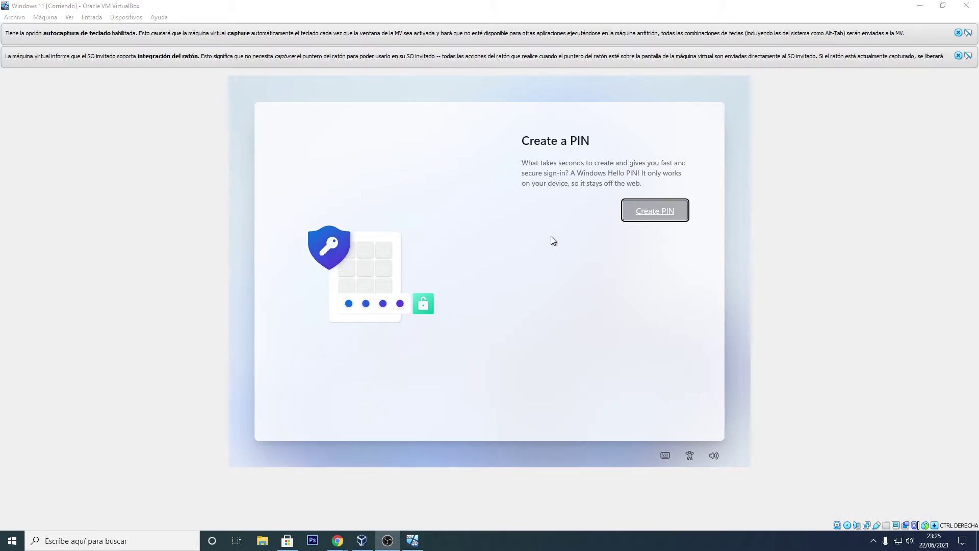
Step: Start PIN creation and try a three-digit, then a five-digit PIN, both rejected
{"action": "left_click", "coordinate": [657, 217]}
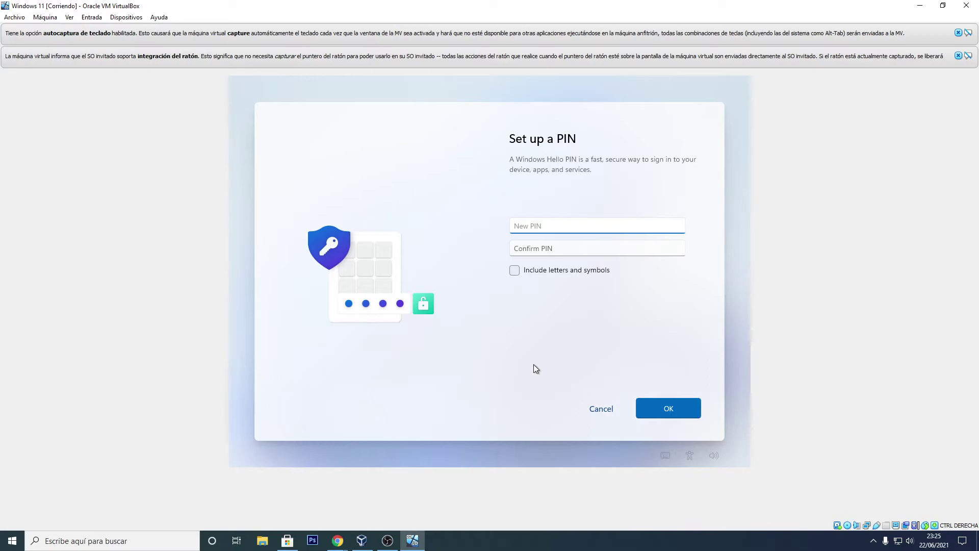
{"action": "type", "text": "123"}
{"action": "key", "text": "Tab"}
{"action": "type", "text": "123"}
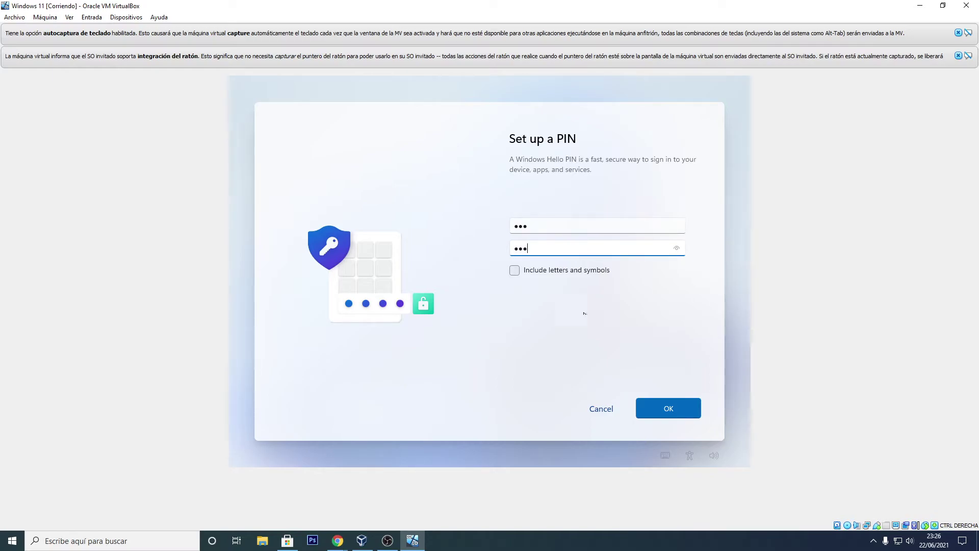
{"action": "left_click", "coordinate": [665, 399]}
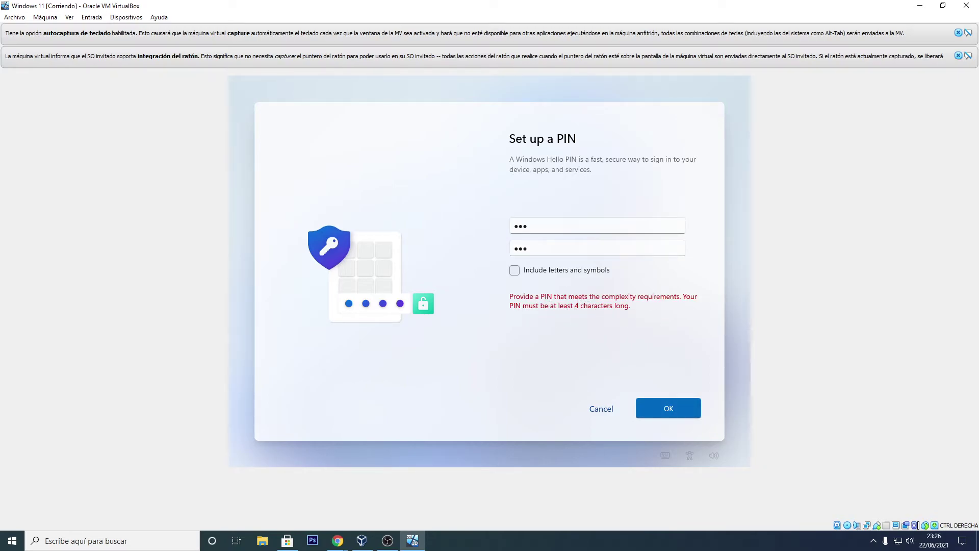
{"action": "double_click", "coordinate": [545, 224]}
{"action": "type", "text": "12345"}
{"action": "key", "text": "Tab"}
{"action": "key", "text": "Delete"}
{"action": "key", "text": "Delete"}
{"action": "key", "text": "Delete"}
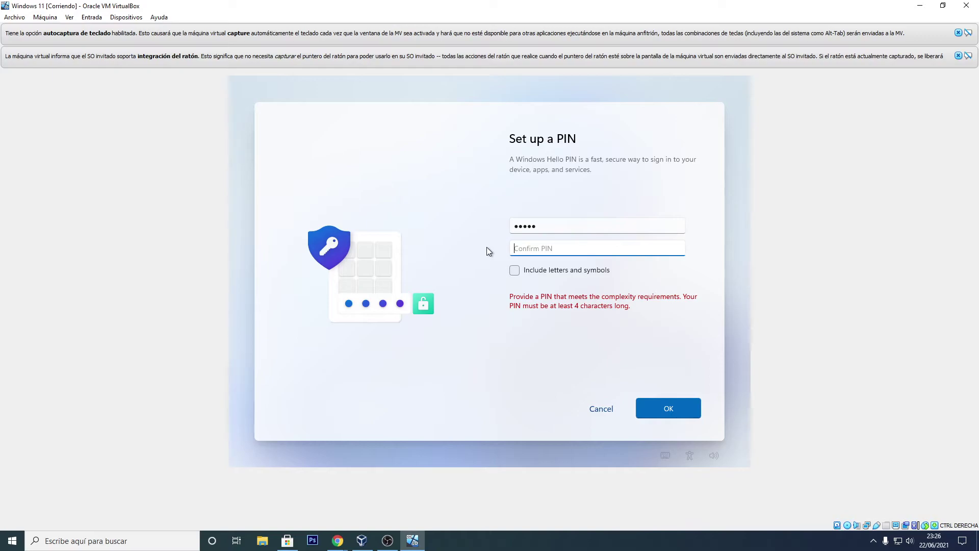
{"action": "type", "text": "12345"}
{"action": "left_click", "coordinate": [678, 414]}
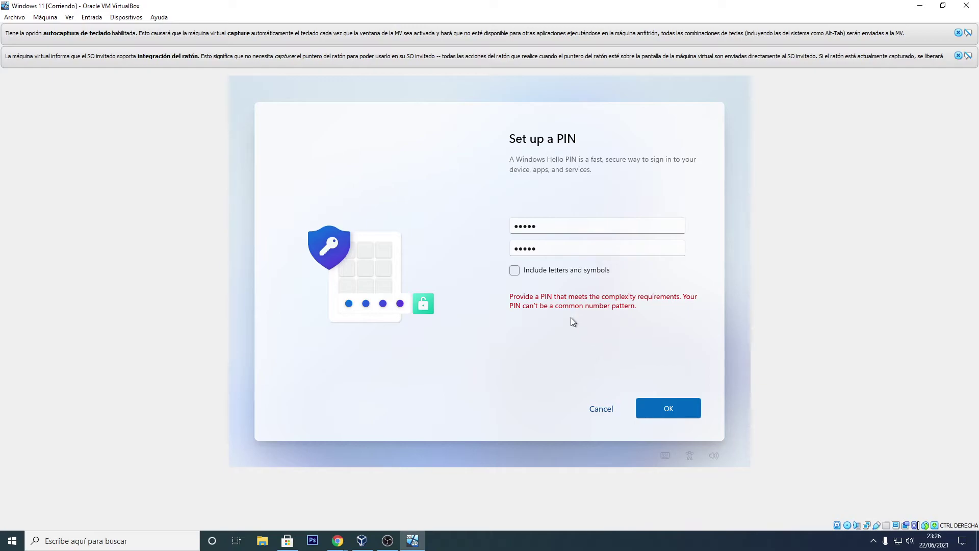
Step: Replace both entries with a six-digit PIN and submit it
{"action": "left_click", "coordinate": [553, 229]}
{"action": "key", "text": "Delete"}
{"action": "key", "text": "Delete"}
{"action": "key", "text": "Delete"}
{"action": "key", "text": "Delete"}
{"action": "key", "text": "Delete"}
{"action": "type", "text": "123456"}
{"action": "left_click", "coordinate": [558, 251]}
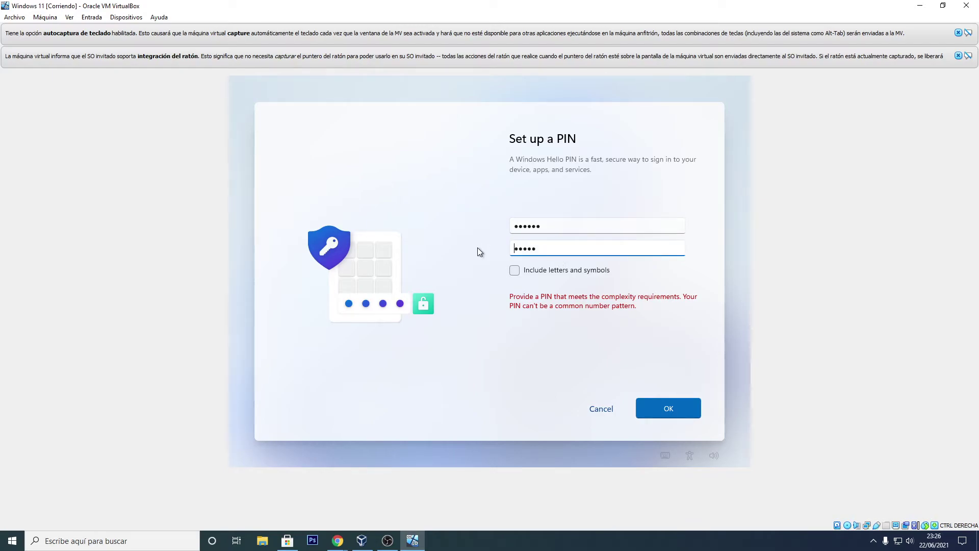
{"action": "key", "text": "BackSpace"}
{"action": "key", "text": "BackSpace"}
{"action": "key", "text": "BackSpace"}
{"action": "key", "text": "BackSpace"}
{"action": "key", "text": "BackSpace"}
{"action": "type", "text": "123456"}
{"action": "left_click", "coordinate": [664, 403]}
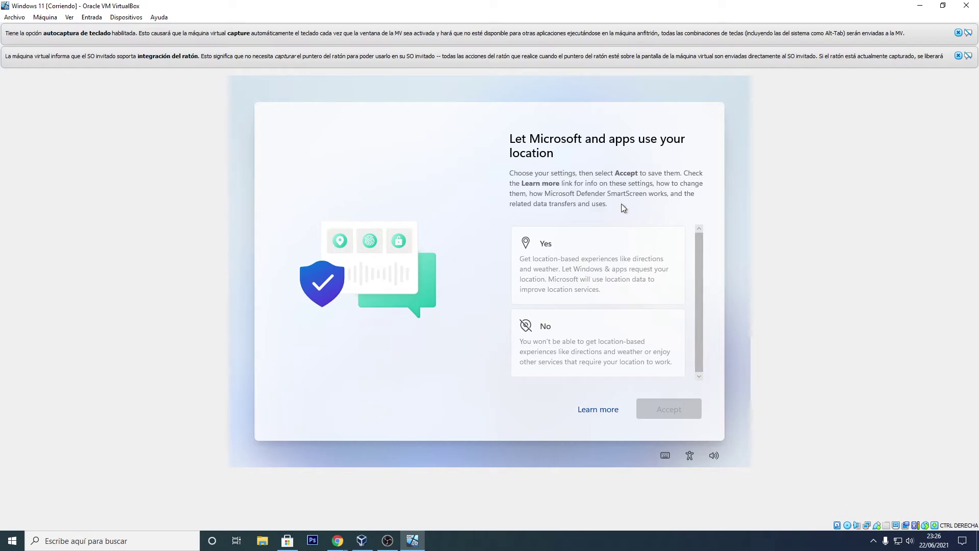
Step: Decline location and Find my device, and send only Required diagnostic data
{"action": "left_click", "coordinate": [601, 356]}
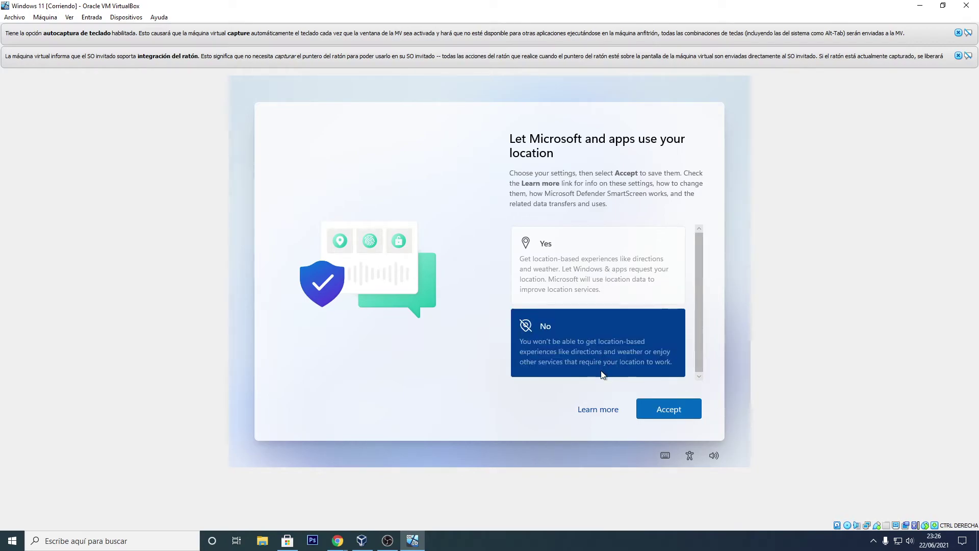
{"action": "left_click", "coordinate": [661, 414]}
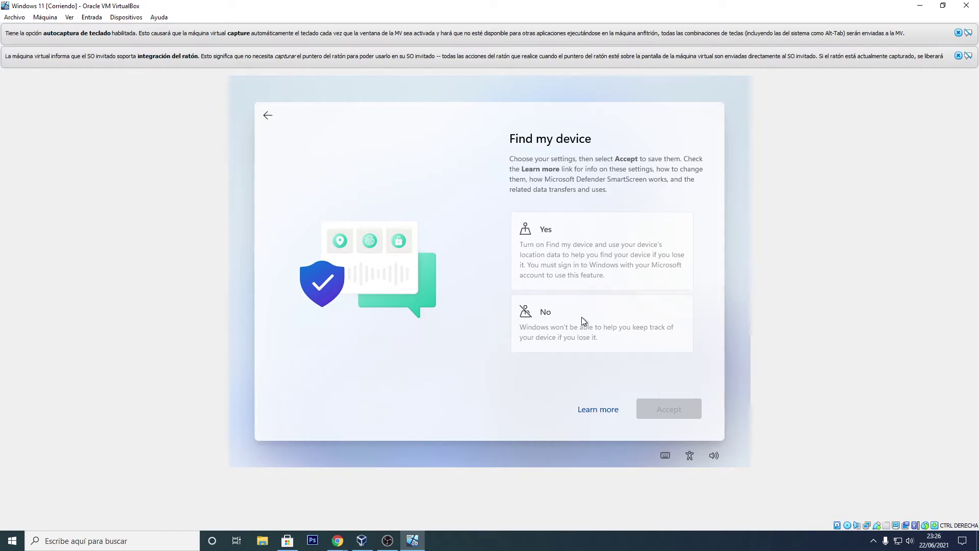
{"action": "left_click", "coordinate": [581, 317]}
{"action": "left_click", "coordinate": [663, 408]}
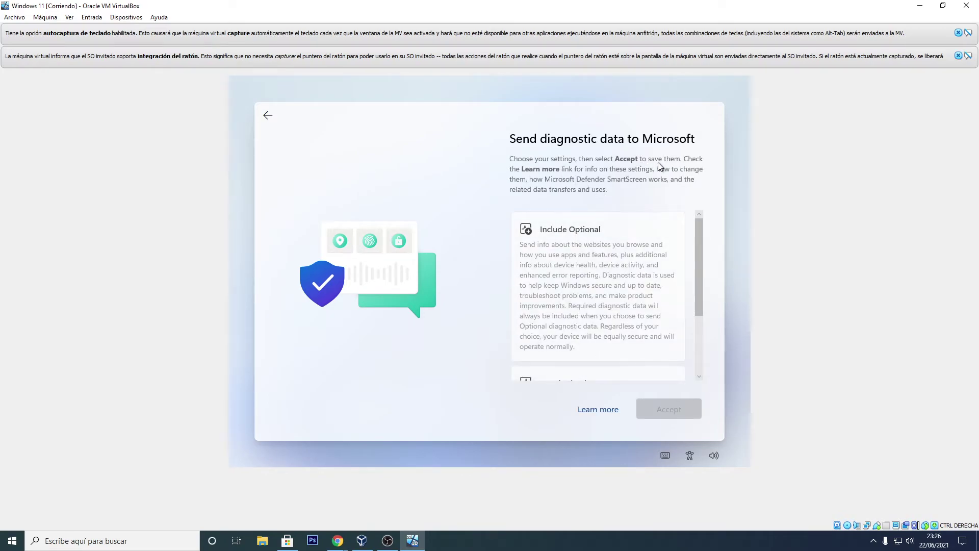
{"action": "scroll", "coordinate": [660, 252], "scroll_direction": "down", "scroll_amount": 3}
{"action": "left_click", "coordinate": [598, 308]}
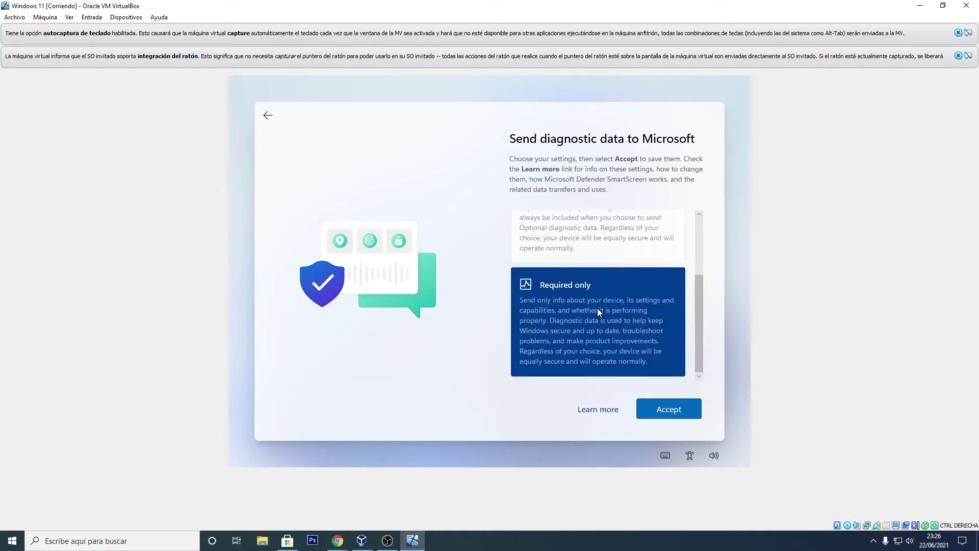
{"action": "left_click", "coordinate": [673, 410]}
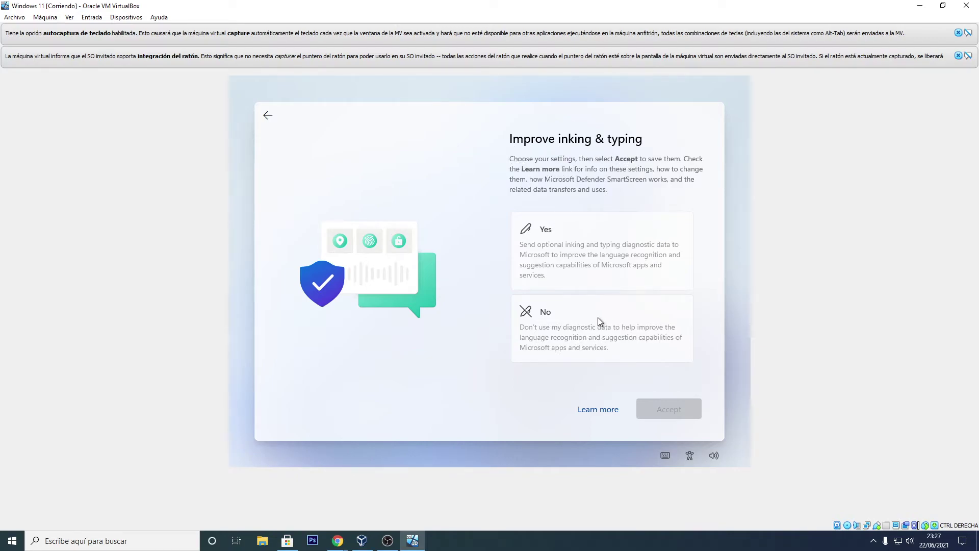
Step: Decline inking and typing data, tailored experiences, and the advertising ID
{"action": "left_click", "coordinate": [618, 347]}
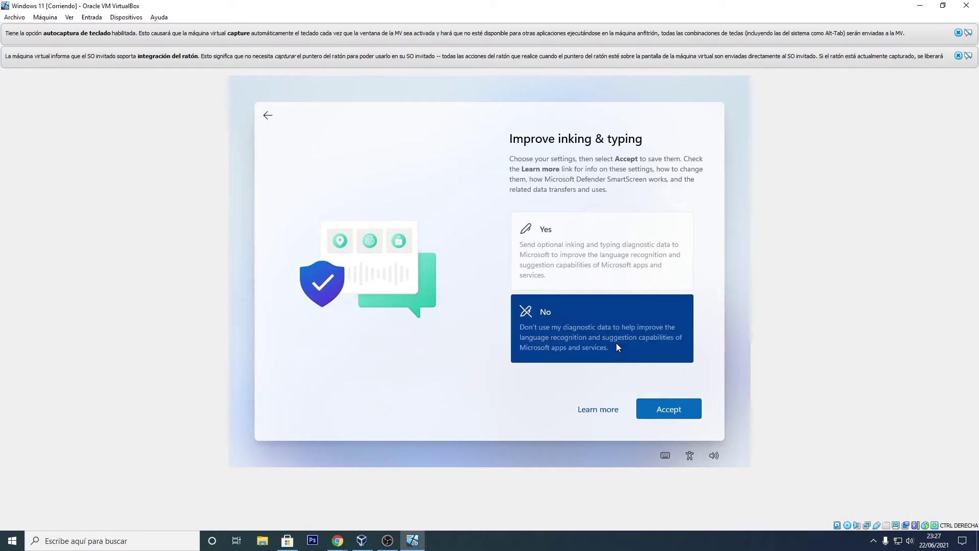
{"action": "left_click", "coordinate": [667, 409]}
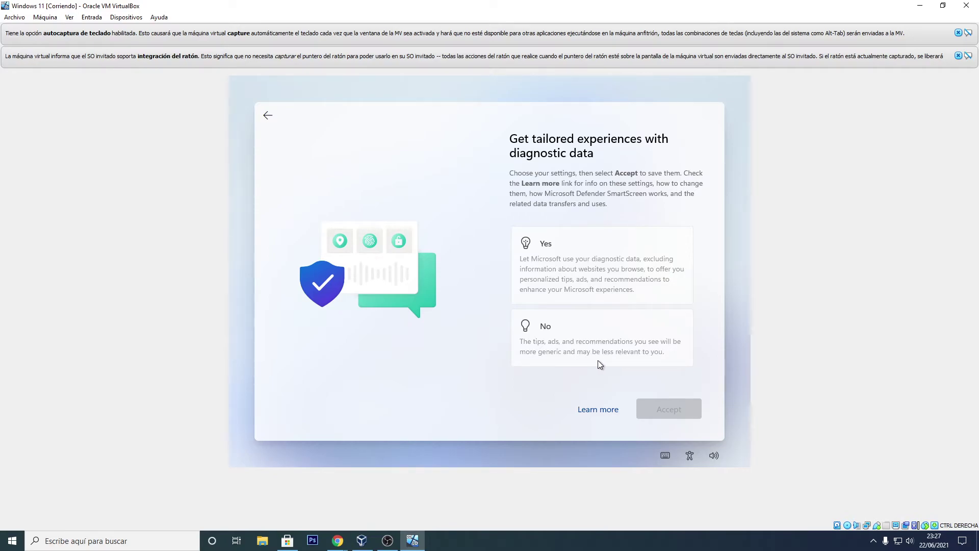
{"action": "left_click", "coordinate": [603, 327]}
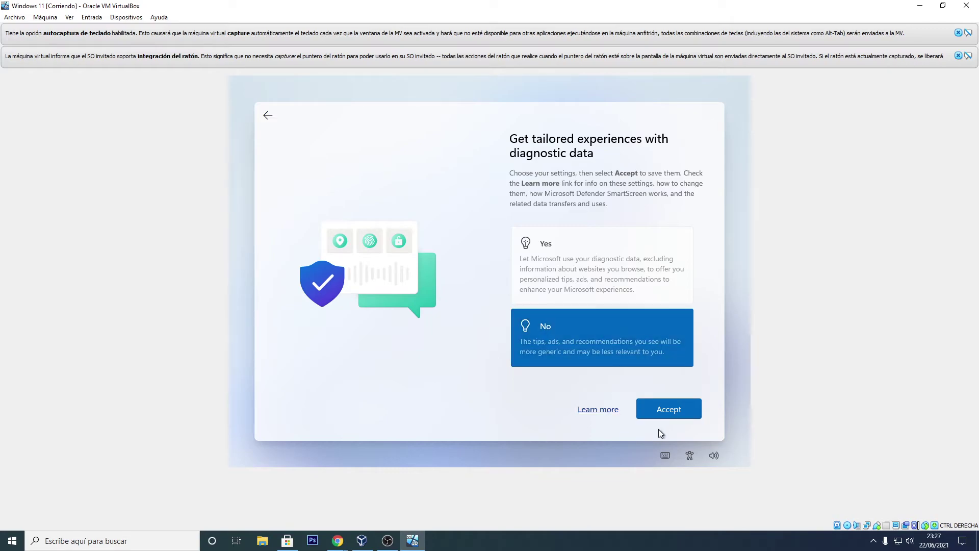
{"action": "left_click", "coordinate": [672, 411]}
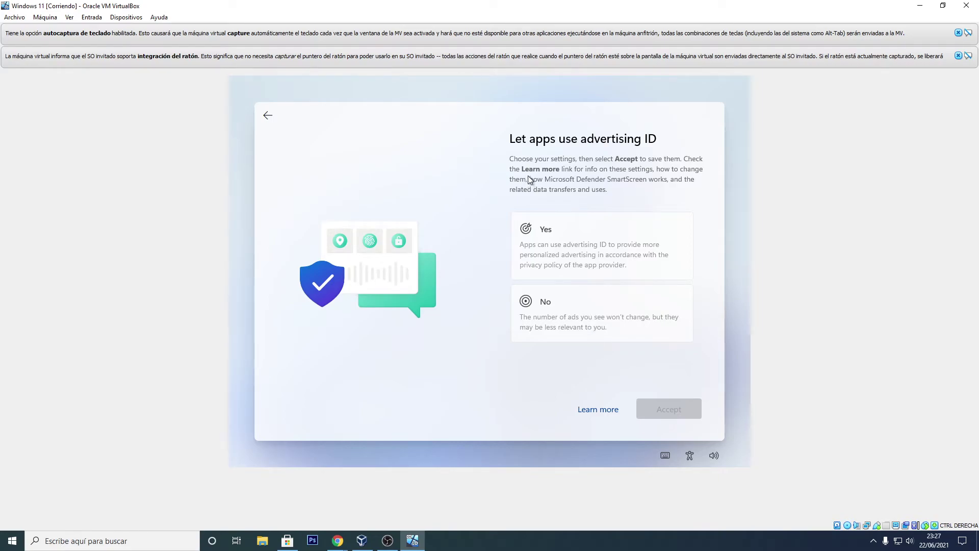
{"action": "left_click", "coordinate": [610, 302]}
{"action": "left_click", "coordinate": [667, 408]}
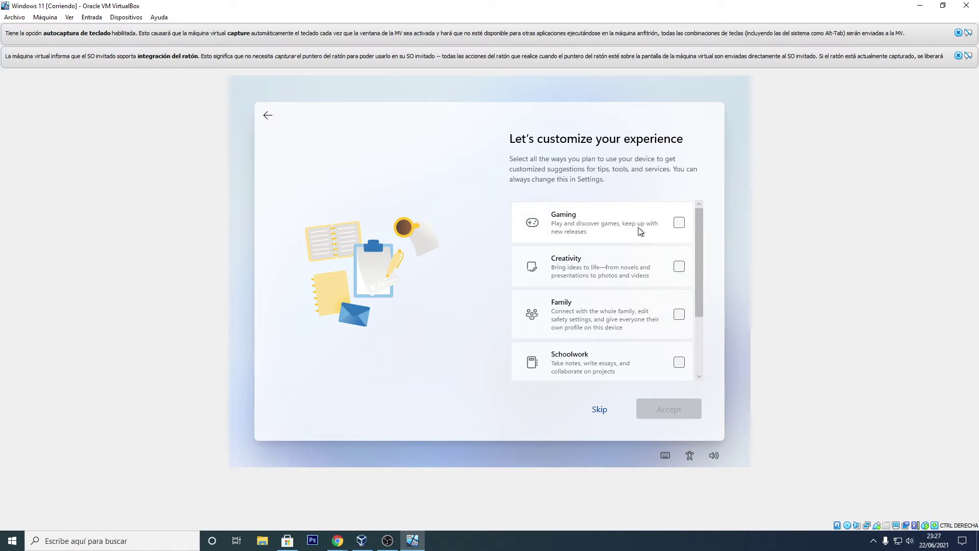
Step: Tick Gaming, Creativity, Family, Schoolwork and Entertainment, then accept the selection
{"action": "left_click", "coordinate": [679, 222]}
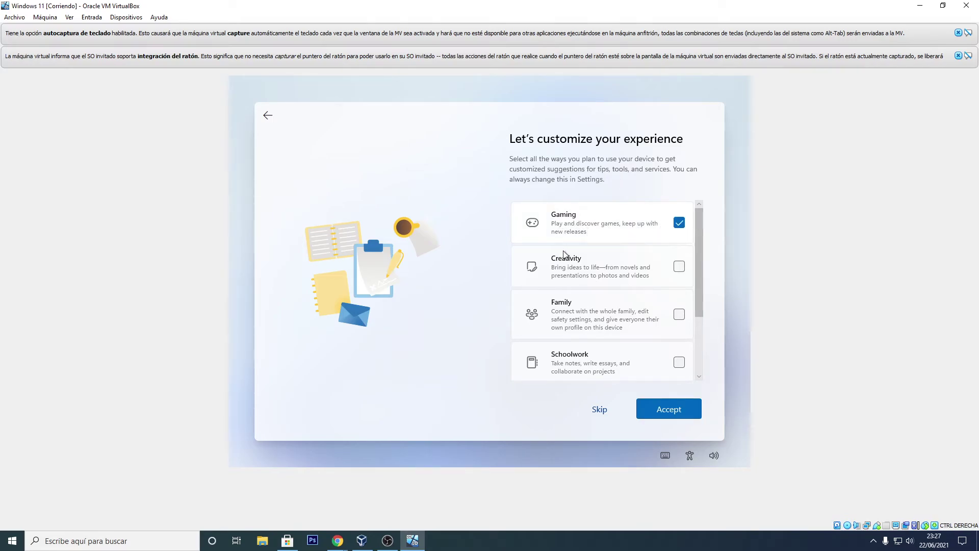
{"action": "left_click", "coordinate": [684, 270]}
{"action": "scroll", "coordinate": [658, 318], "scroll_direction": "down", "scroll_amount": 1}
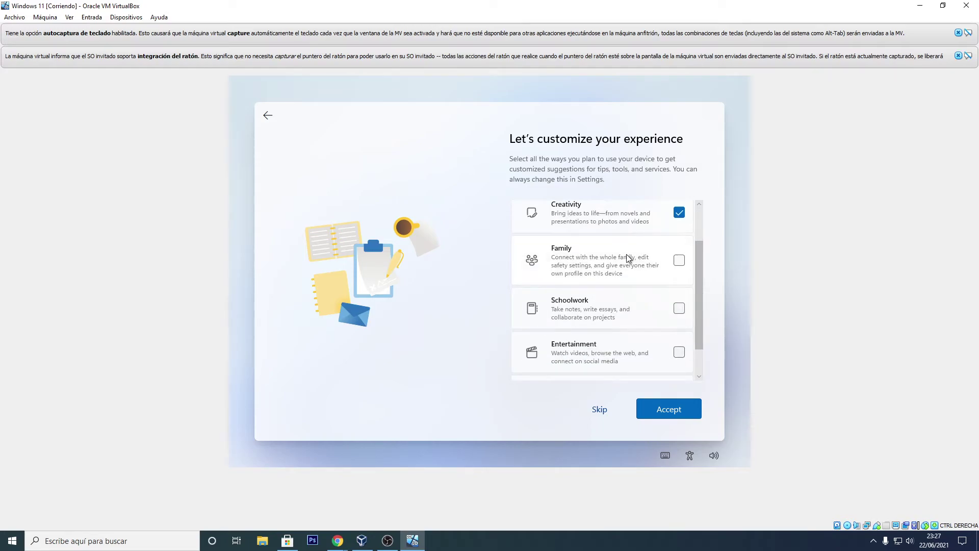
{"action": "left_click", "coordinate": [680, 261]}
{"action": "left_click", "coordinate": [679, 309]}
{"action": "scroll", "coordinate": [658, 321], "scroll_direction": "down", "scroll_amount": 1}
{"action": "left_click", "coordinate": [679, 314]}
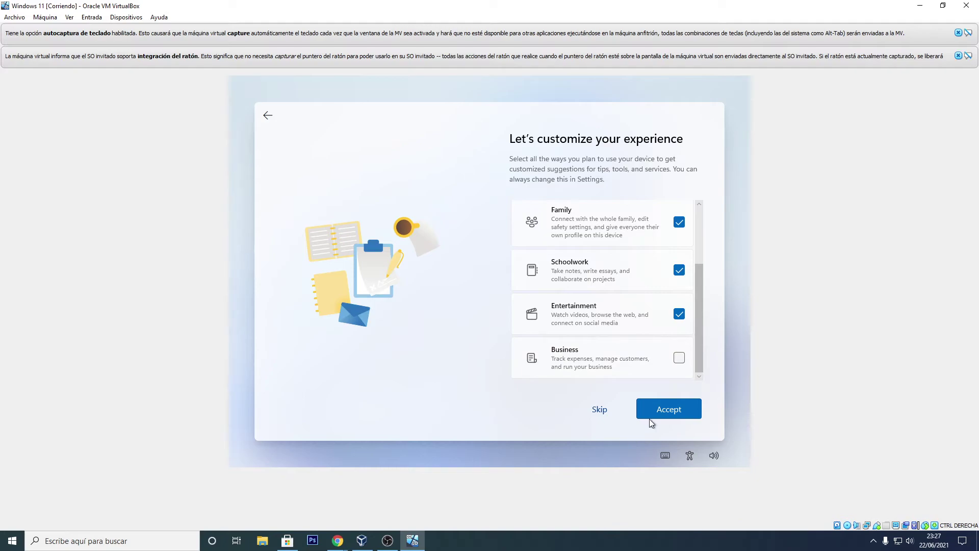
{"action": "left_click", "coordinate": [667, 408]}
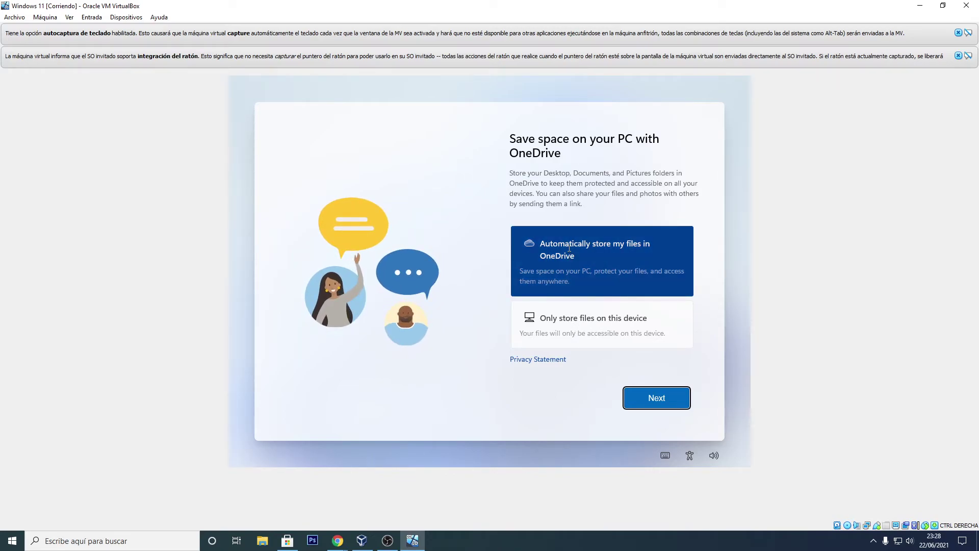
Step: Choose 'Only store files on this device' to skip OneDrive and complete Windows 11 setup
{"action": "left_click", "coordinate": [590, 327]}
{"action": "left_click", "coordinate": [657, 397]}
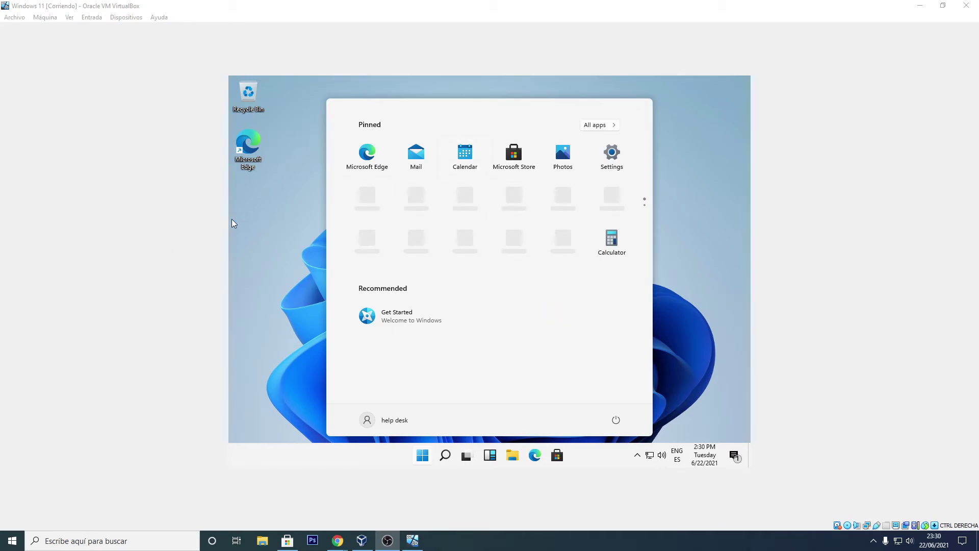
Step: In the guest Start menu, view the local user's Lock and Sign out options, then dismiss them
{"action": "left_click", "coordinate": [513, 111]}
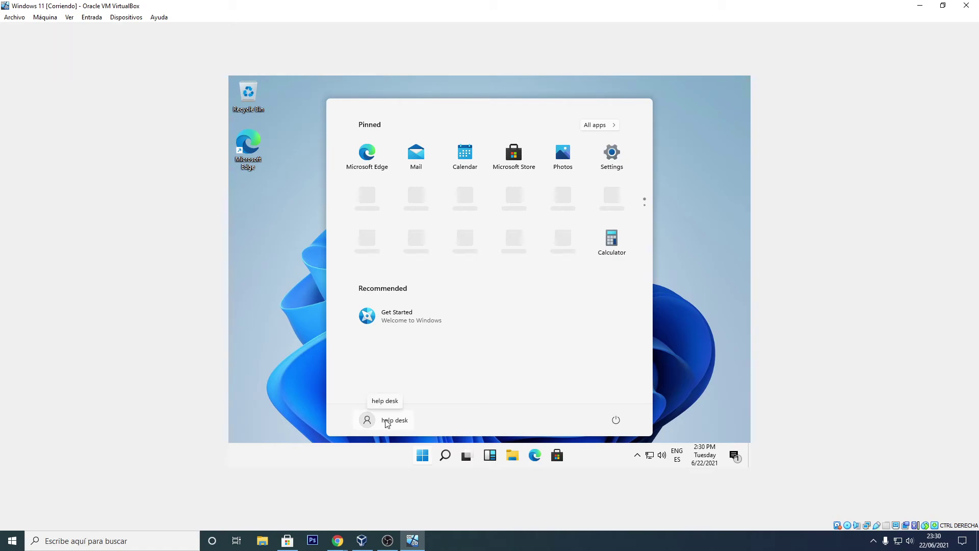
{"action": "left_click", "coordinate": [385, 420]}
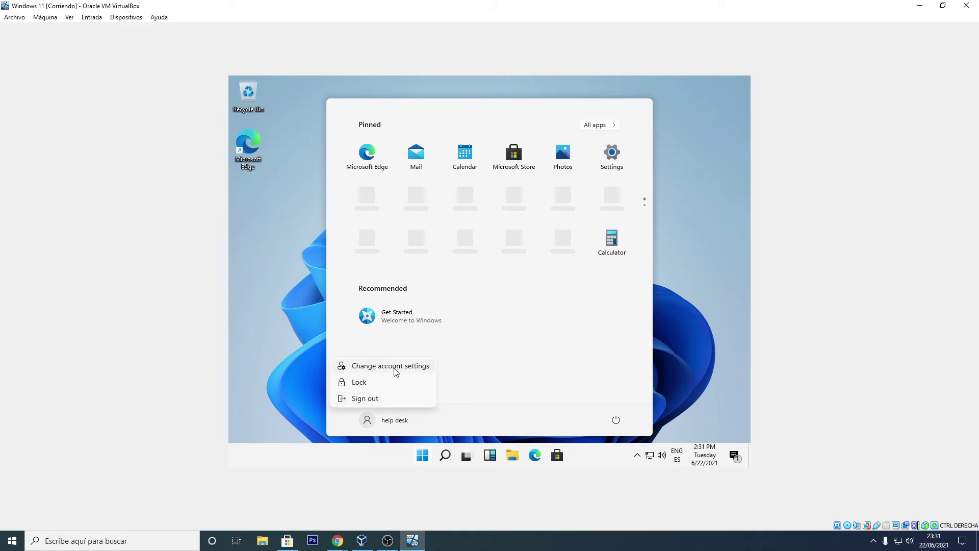
{"action": "left_click", "coordinate": [502, 365]}
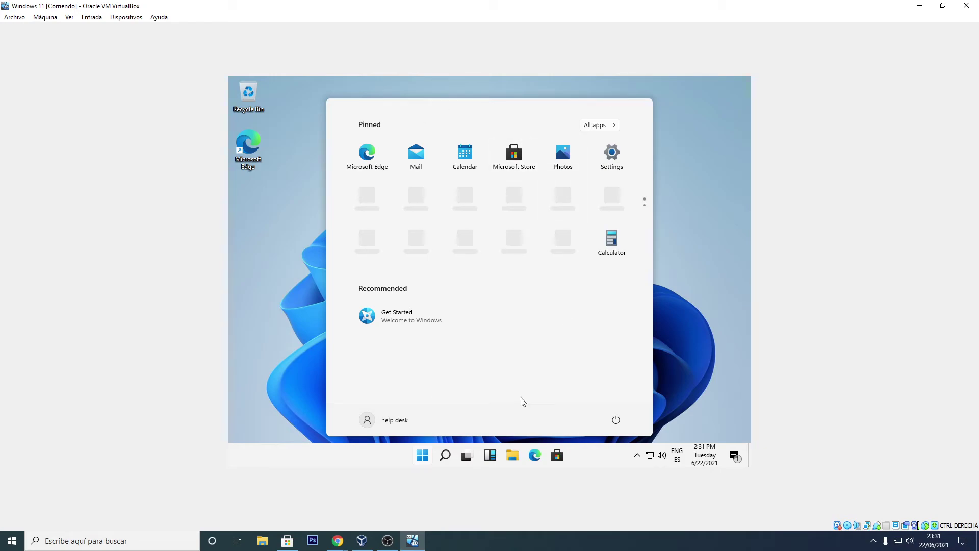
Step: Close the Start menu and check Task View, returning to Desktop 1
{"action": "left_click", "coordinate": [466, 456]}
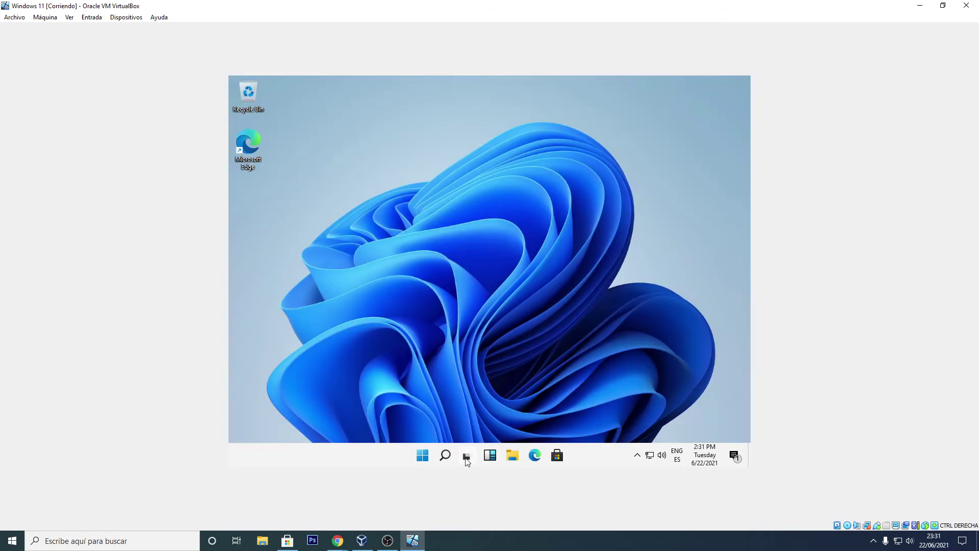
{"action": "left_click", "coordinate": [466, 459]}
{"action": "left_click", "coordinate": [465, 406]}
{"action": "left_click", "coordinate": [490, 457]}
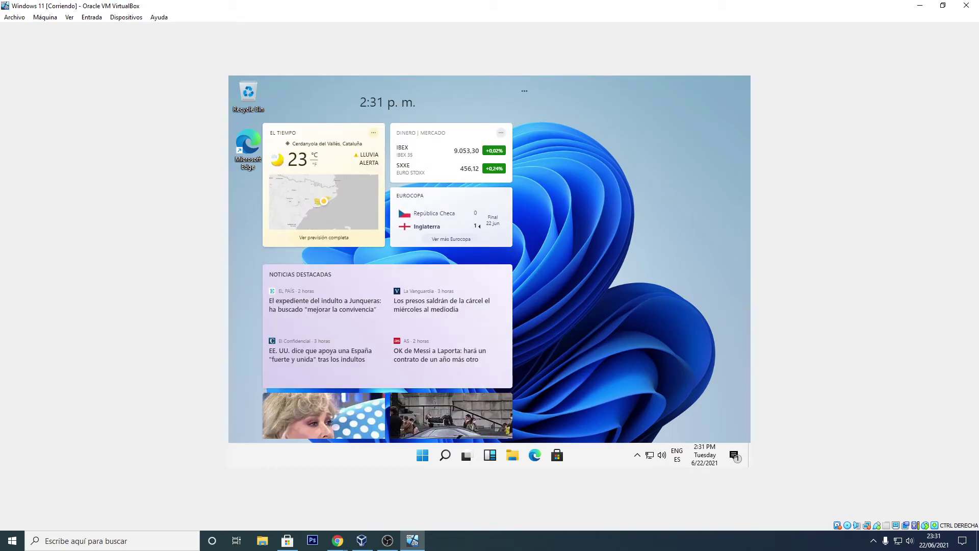
{"action": "left_click", "coordinate": [602, 173]}
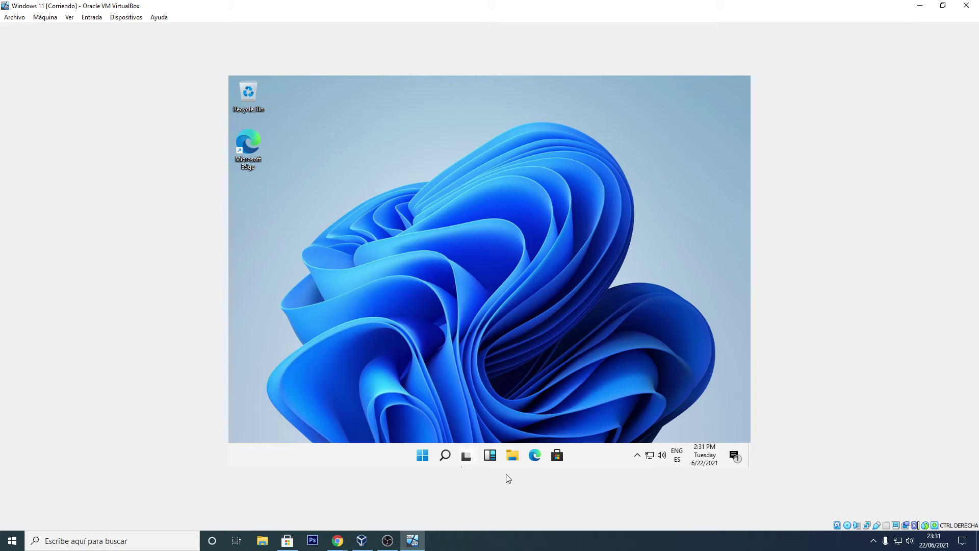
{"action": "left_click", "coordinate": [557, 462]}
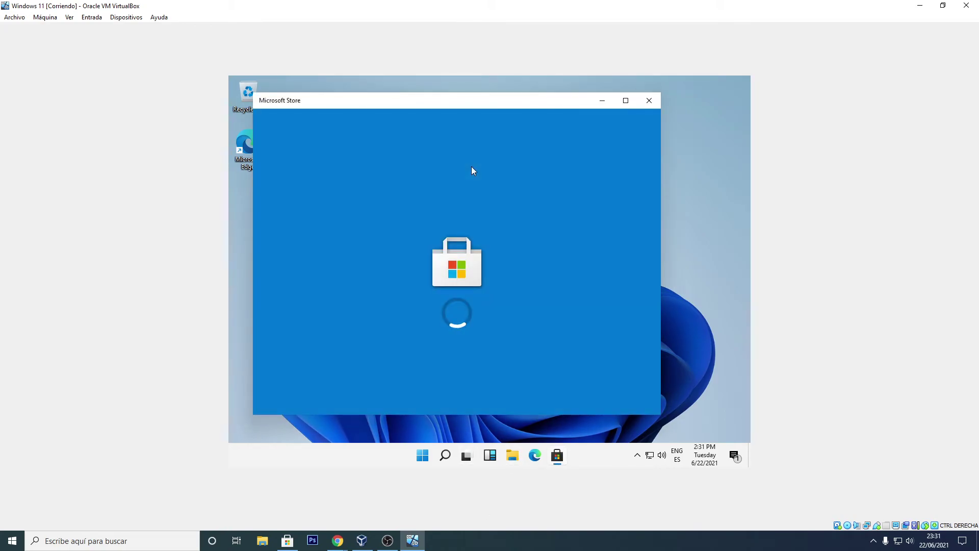
{"action": "left_click", "coordinate": [647, 102]}
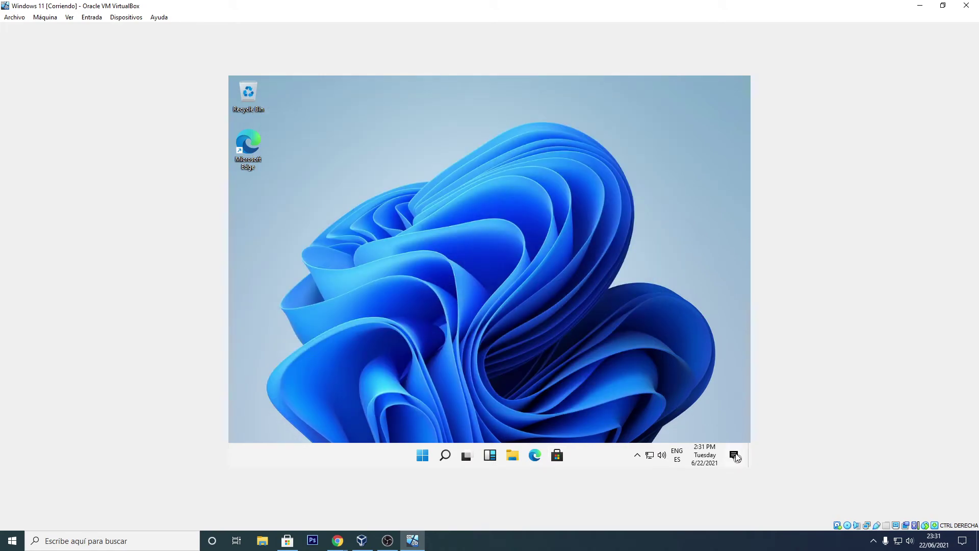
{"action": "left_click", "coordinate": [734, 456]}
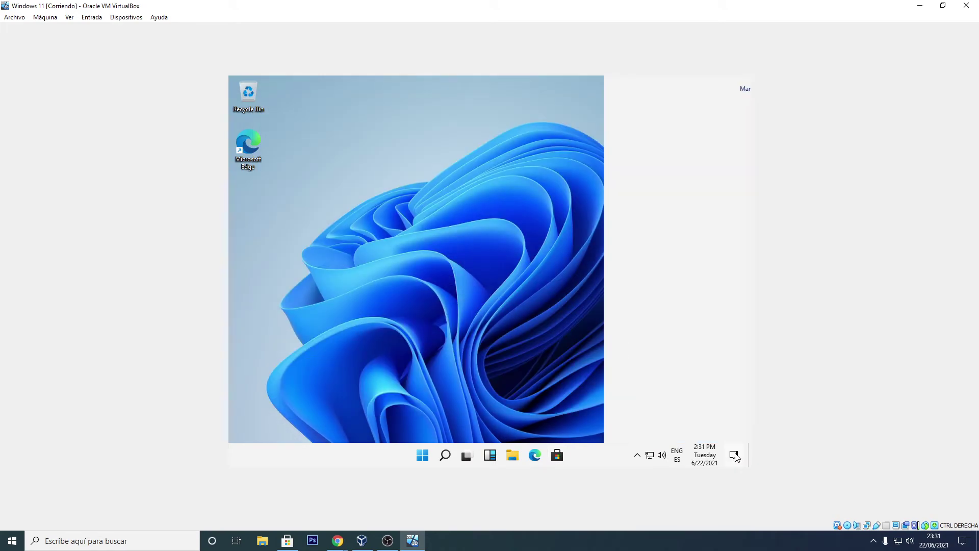
{"action": "left_click", "coordinate": [516, 203]}
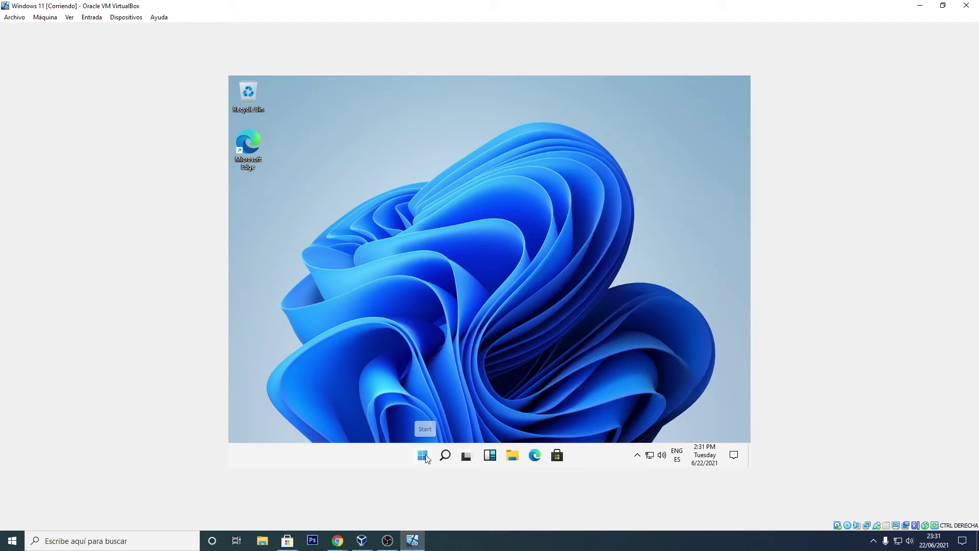
{"action": "left_click", "coordinate": [423, 456]}
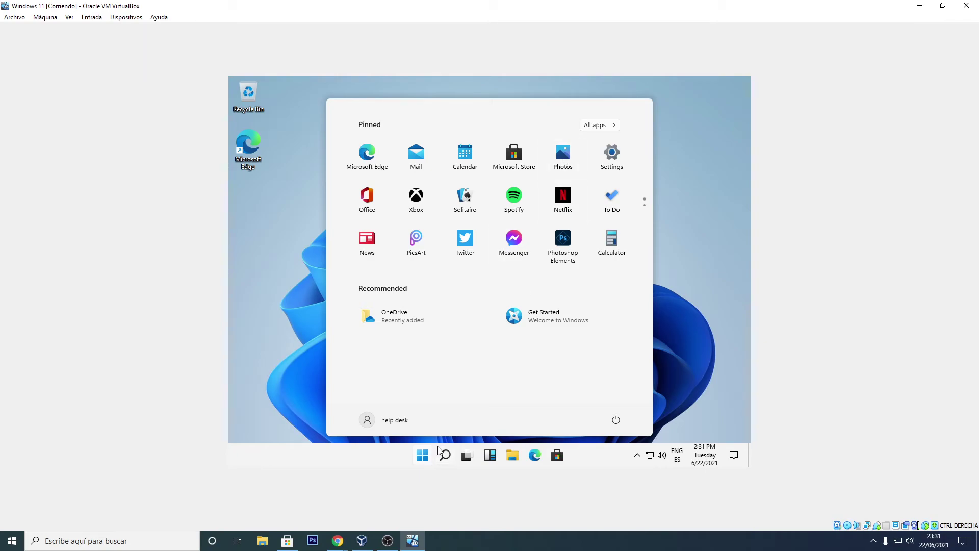
{"action": "left_click", "coordinate": [425, 462]}
{"action": "left_click", "coordinate": [423, 461]}
{"action": "left_click", "coordinate": [424, 461]}
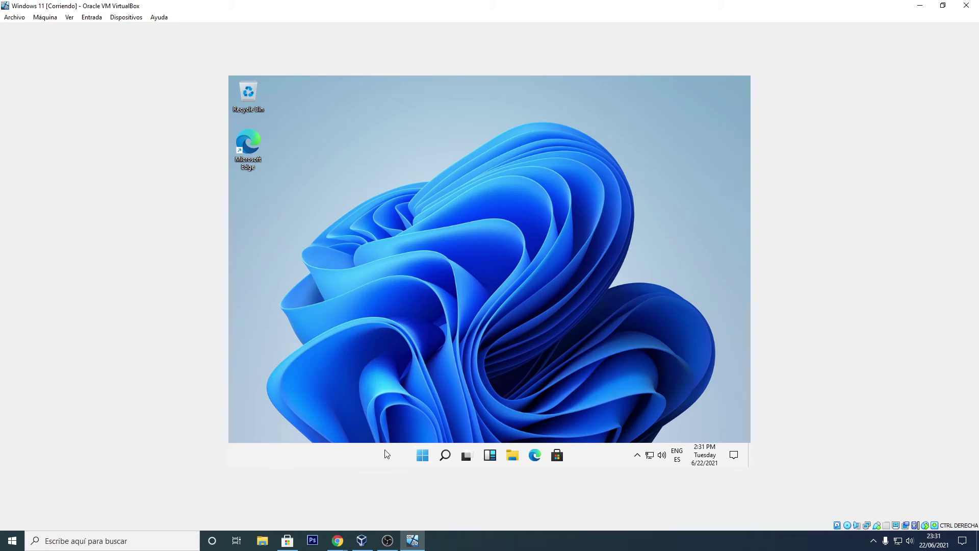
{"action": "right_click", "coordinate": [425, 457]}
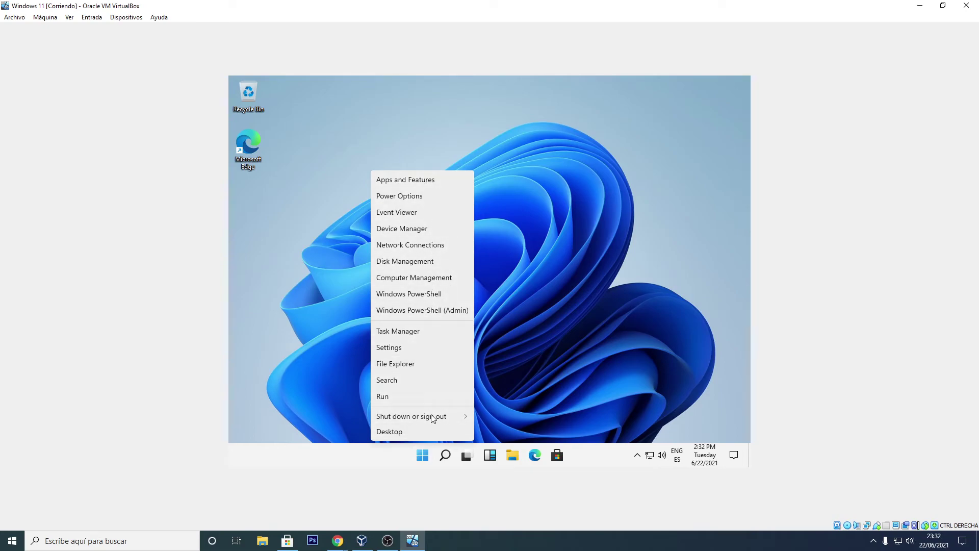
{"action": "left_click", "coordinate": [423, 433]}
{"action": "right_click", "coordinate": [267, 464]}
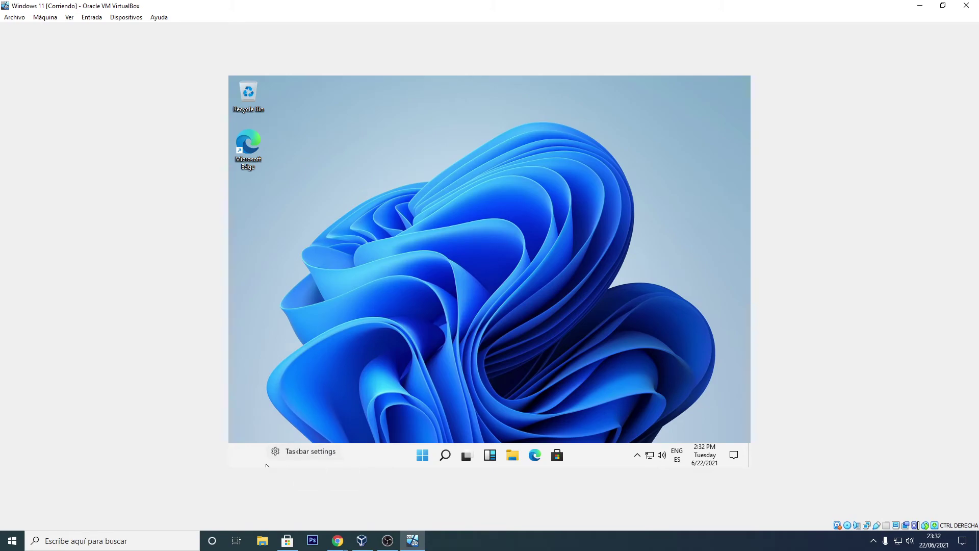
{"action": "left_click", "coordinate": [298, 455]}
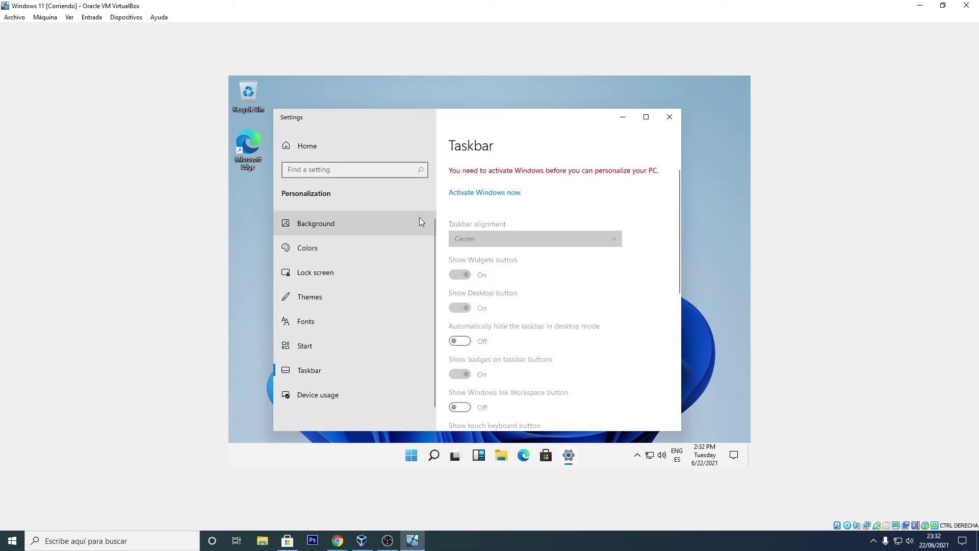
{"action": "left_click", "coordinate": [646, 116]}
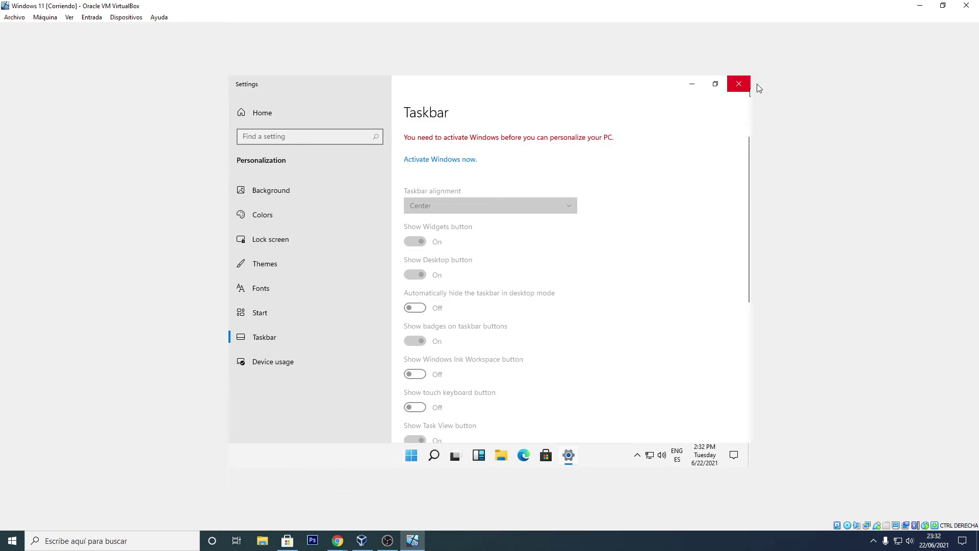
{"action": "scroll", "coordinate": [534, 293], "scroll_direction": "down", "scroll_amount": 5}
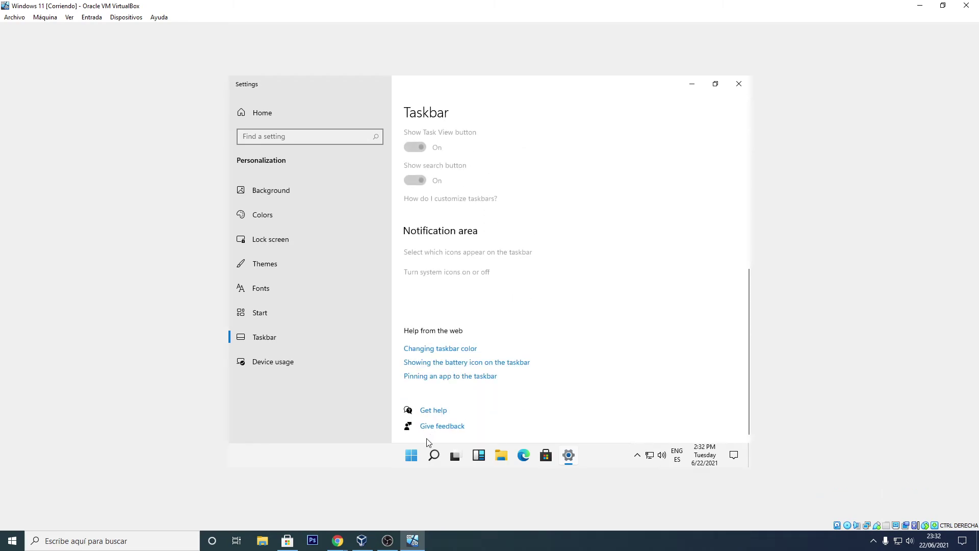
{"action": "left_click", "coordinate": [739, 84]}
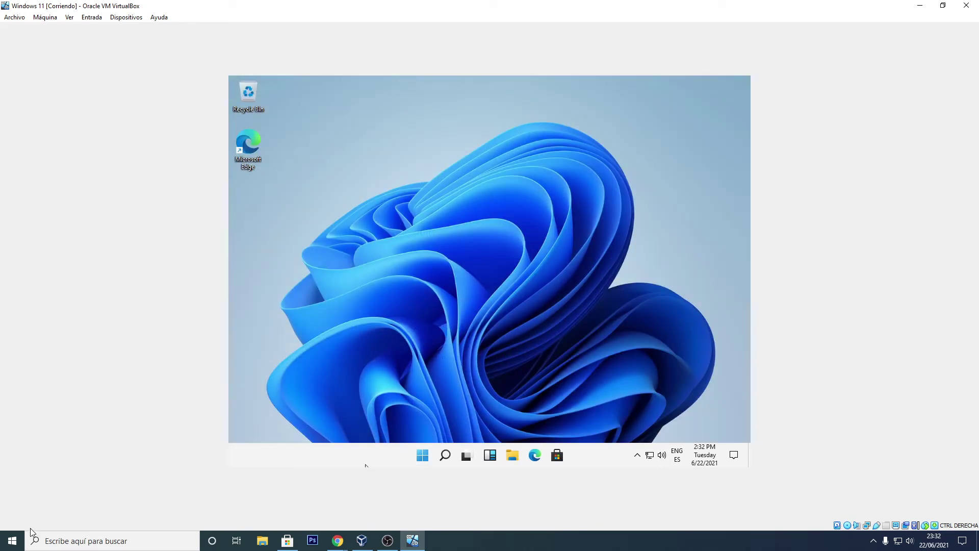
Step: Toggle the host Start menu, then switch back to the VirtualBox window
{"action": "left_click", "coordinate": [13, 540]}
{"action": "left_click", "coordinate": [13, 541]}
{"action": "left_click", "coordinate": [13, 541]}
{"action": "mouse_move", "coordinate": [26, 270]}
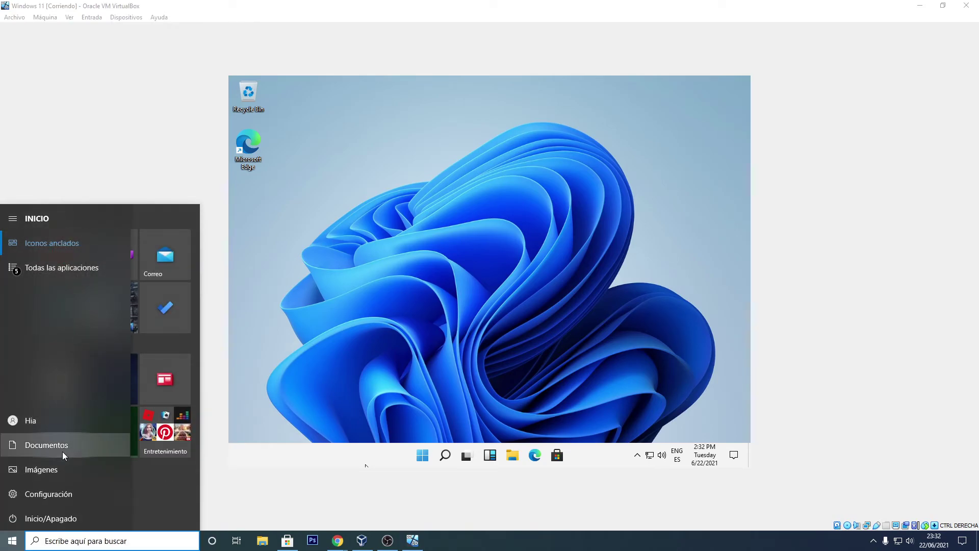
{"action": "left_click", "coordinate": [400, 495]}
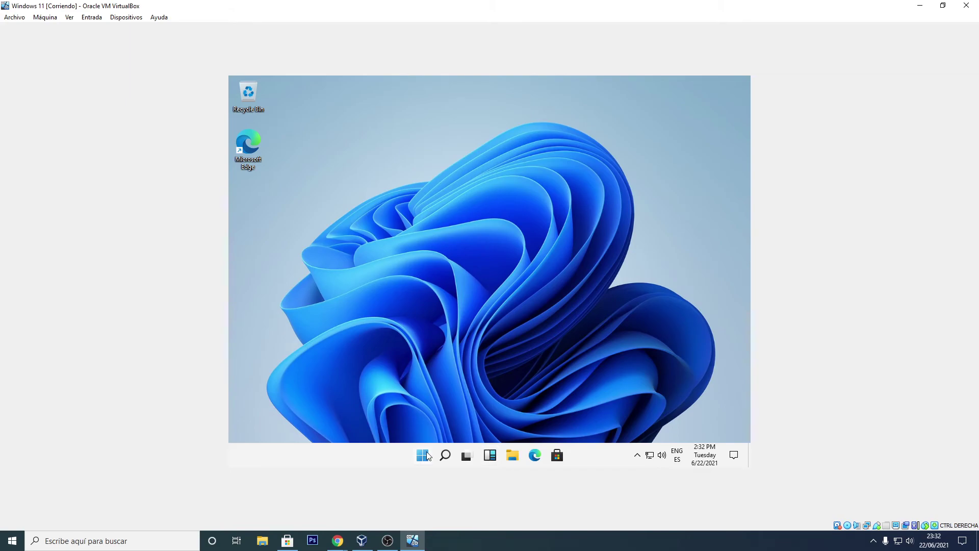
Step: Browse the guest Start menu's power options and the calendar flyout, closing each
{"action": "left_click", "coordinate": [426, 455]}
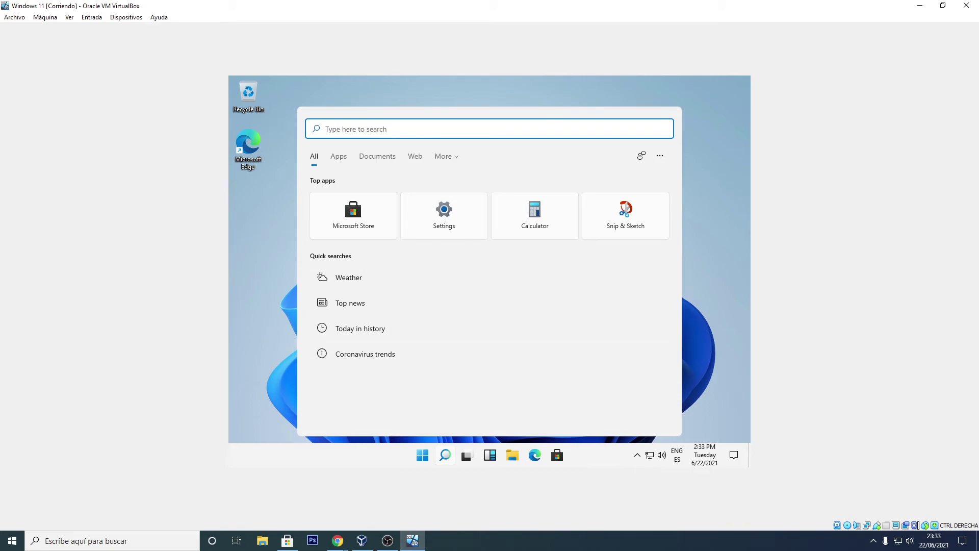
{"action": "left_click", "coordinate": [427, 459]}
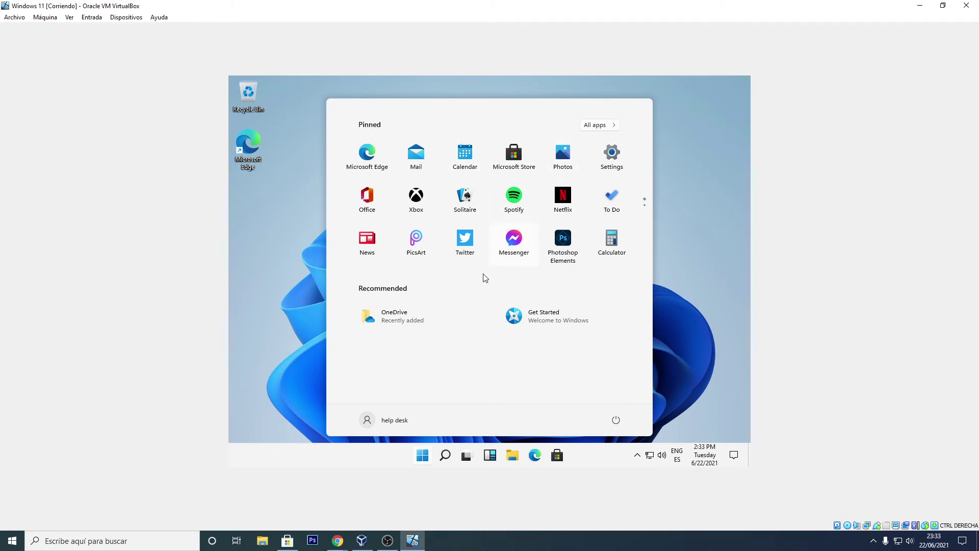
{"action": "left_click", "coordinate": [618, 423]}
{"action": "left_click", "coordinate": [502, 389]}
{"action": "left_click", "coordinate": [702, 460]}
{"action": "left_click", "coordinate": [703, 459]}
Step: Try a 'cmd' query in guest Search, clear it, and bring up Run with Win+R
{"action": "left_click", "coordinate": [446, 461]}
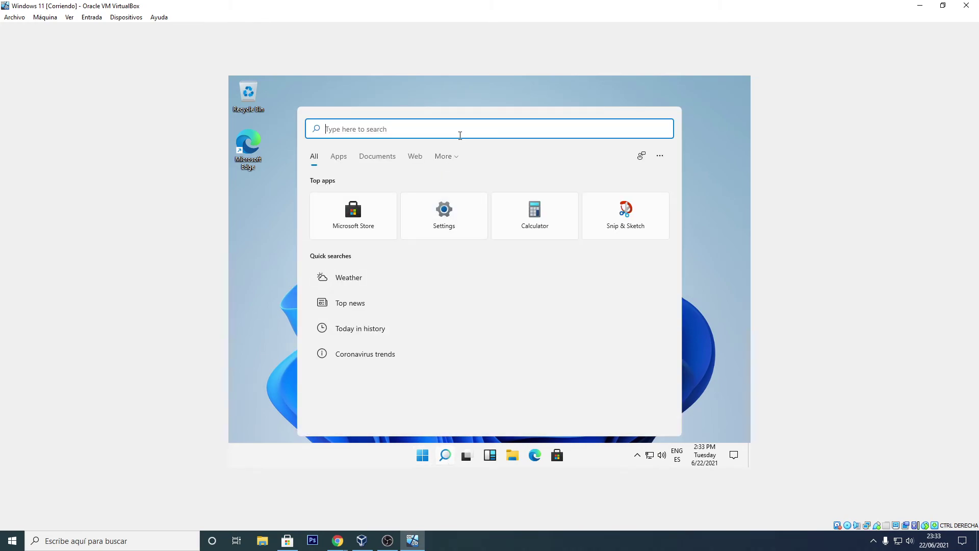
{"action": "type", "text": "cmd"}
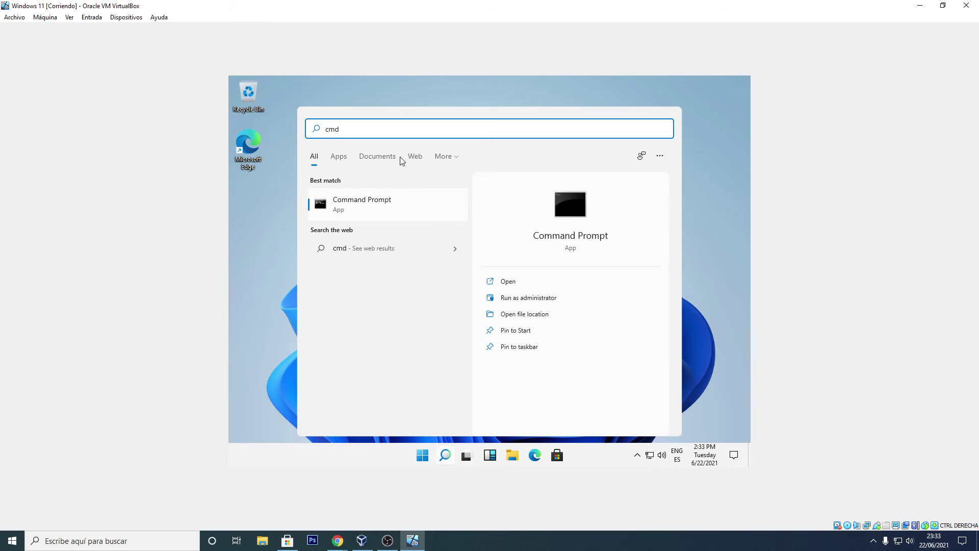
{"action": "key", "text": "BackSpace"}
{"action": "key", "text": "BackSpace"}
{"action": "key", "text": "BackSpace"}
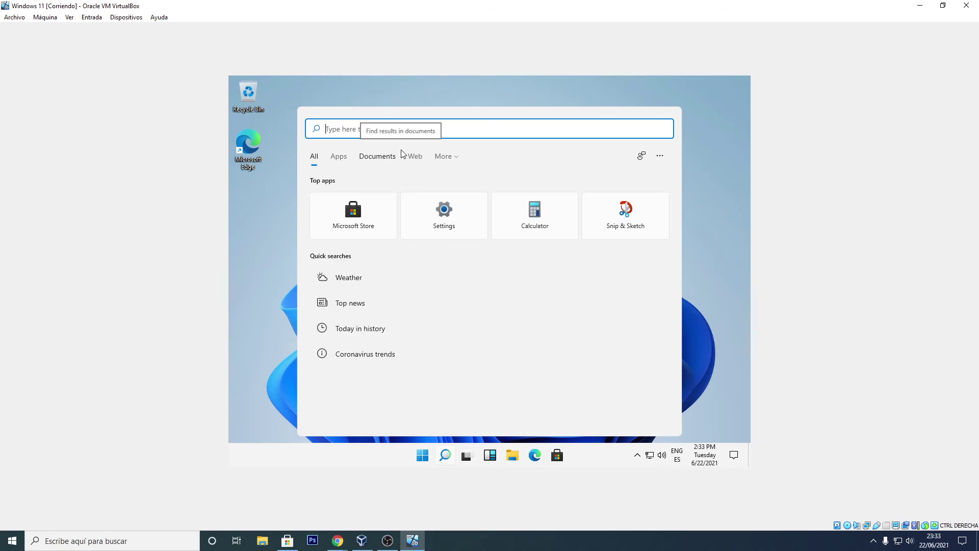
{"action": "type", "text": "a"}
{"action": "key", "text": "BackSpace"}
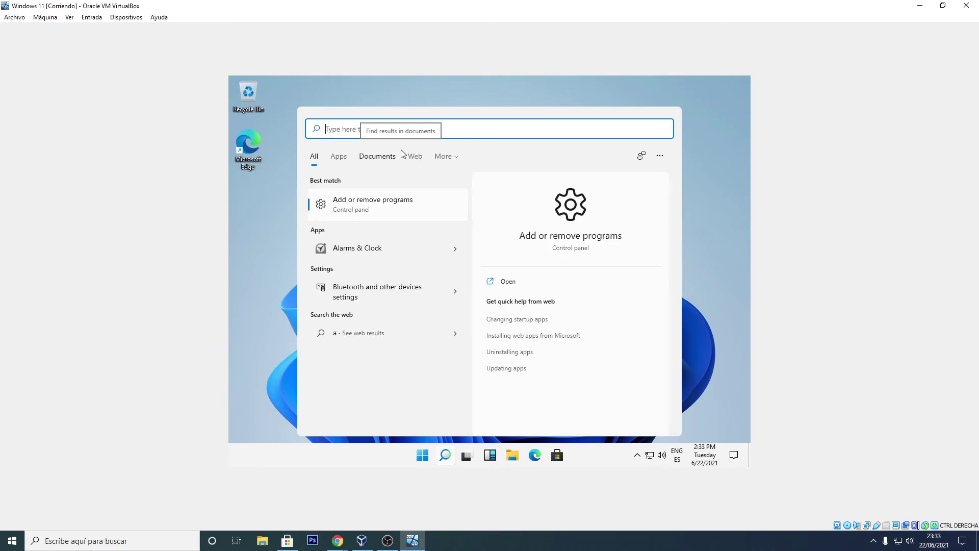
{"action": "key", "text": "super+r"}
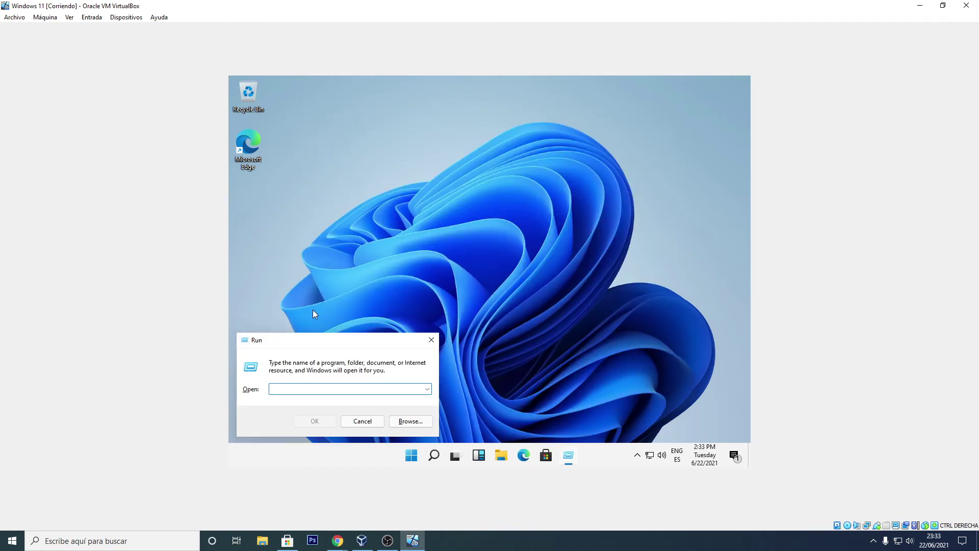
Step: Launch Control Panel by running 'control panel', reposition its window, then close it
{"action": "type", "text": "control panel"}
{"action": "key", "text": "Return"}
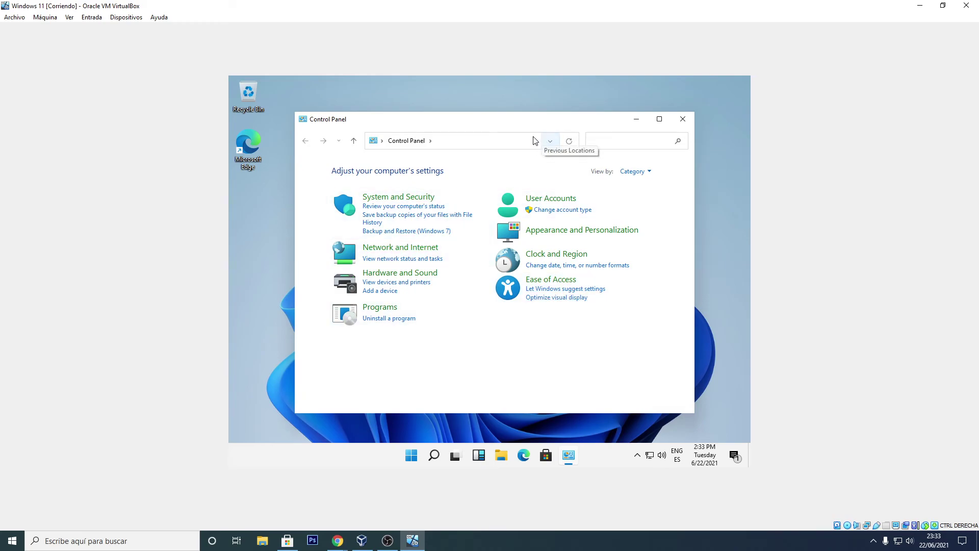
{"action": "mouse_move", "coordinate": [505, 121]}
{"action": "left_mouse_down"}
{"action": "mouse_move", "coordinate": [525, 109]}
{"action": "mouse_move", "coordinate": [511, 116]}
{"action": "left_mouse_up"}
{"action": "left_click_drag", "start_coordinate": [589, 124], "coordinate": [544, 123]}
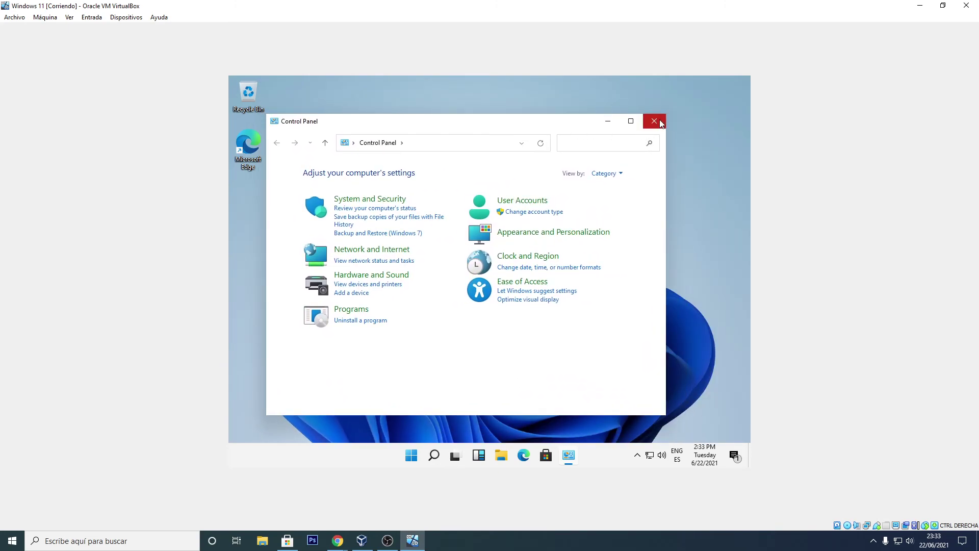
{"action": "left_click", "coordinate": [654, 121]}
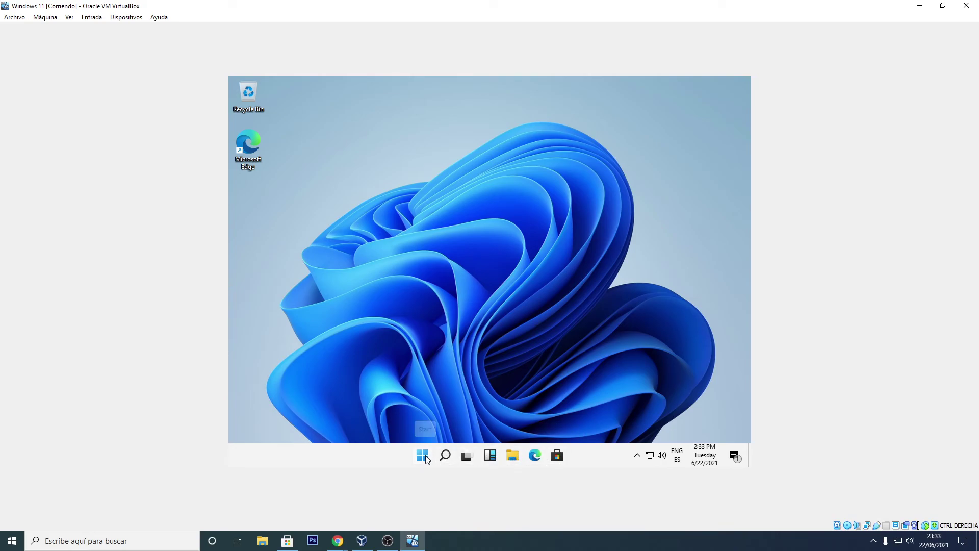
Step: Search 'confi' to open System Configuration, then close it
{"action": "left_click", "coordinate": [444, 458]}
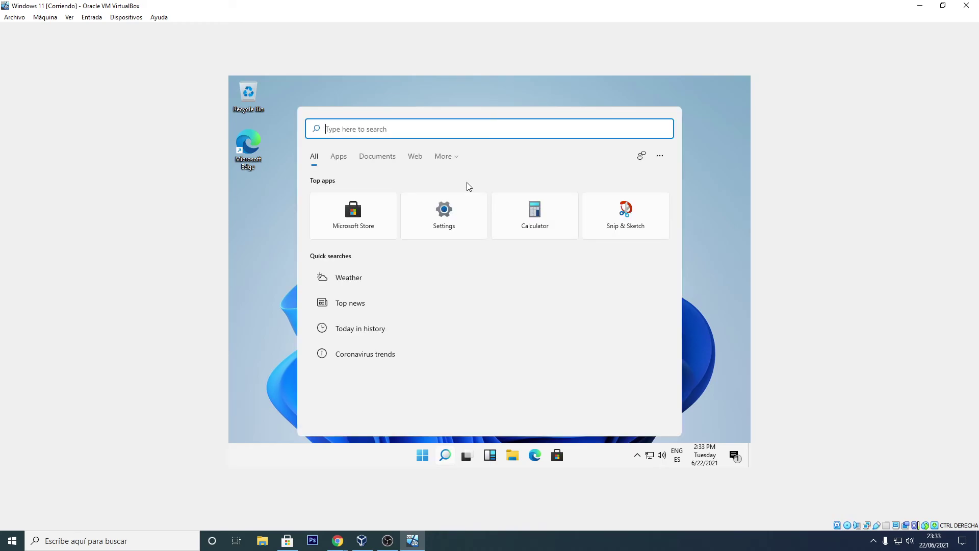
{"action": "type", "text": "confi"}
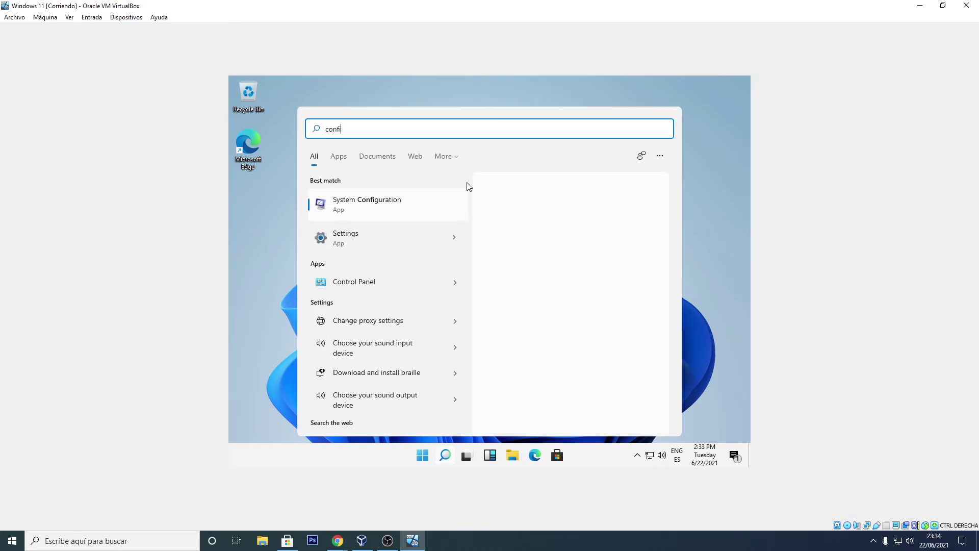
{"action": "left_click", "coordinate": [396, 211]}
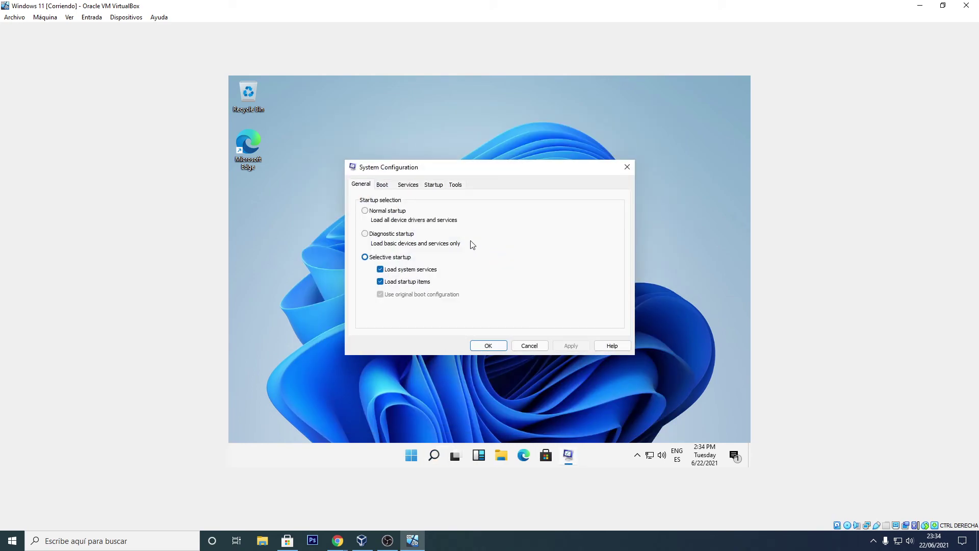
{"action": "left_click", "coordinate": [627, 167]}
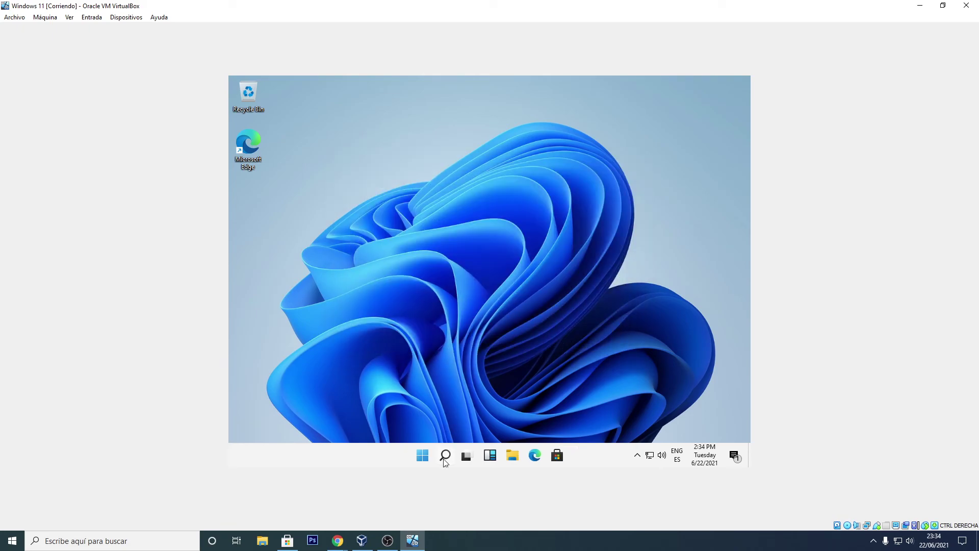
Step: From the guest Start menu, view All apps, go back, and open and close Settings
{"action": "left_click", "coordinate": [419, 458]}
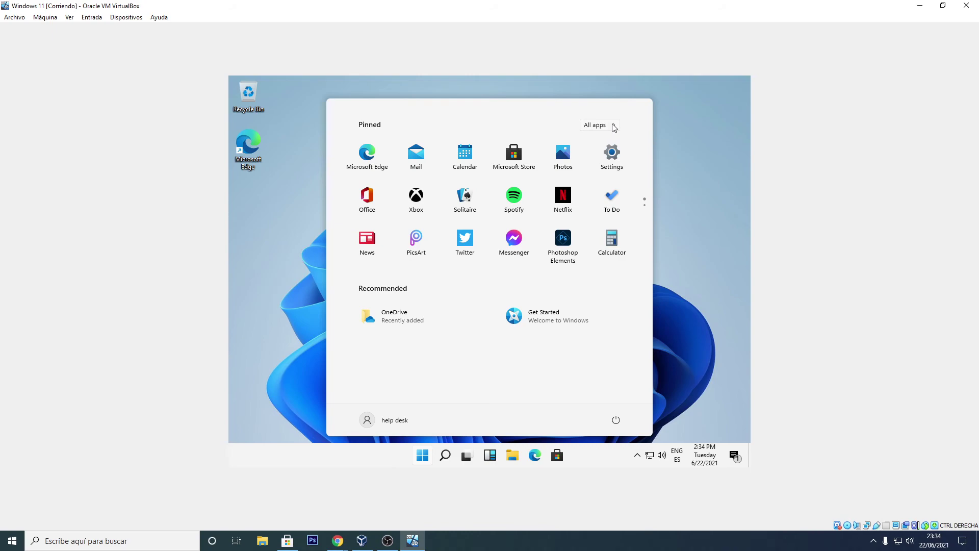
{"action": "left_click", "coordinate": [614, 128]}
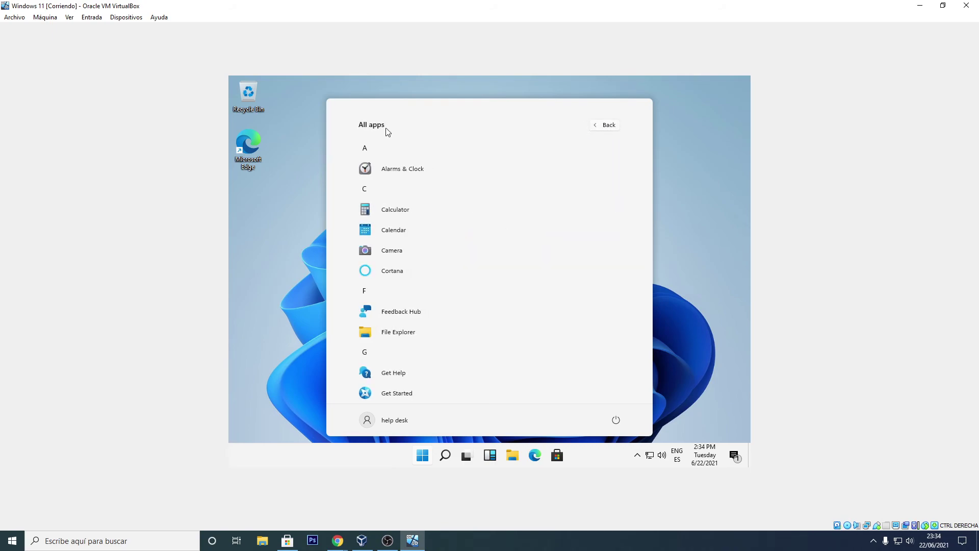
{"action": "left_click", "coordinate": [602, 126]}
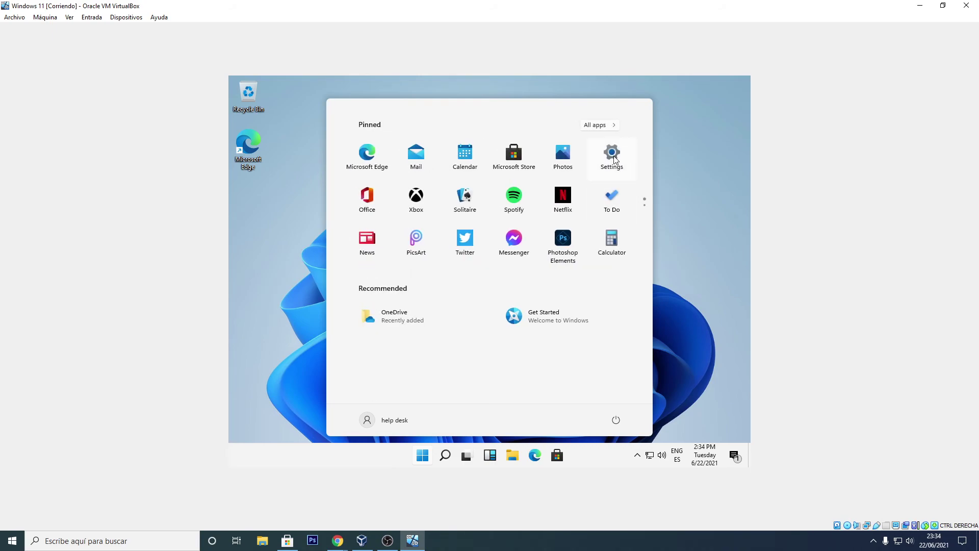
{"action": "left_click", "coordinate": [616, 160]}
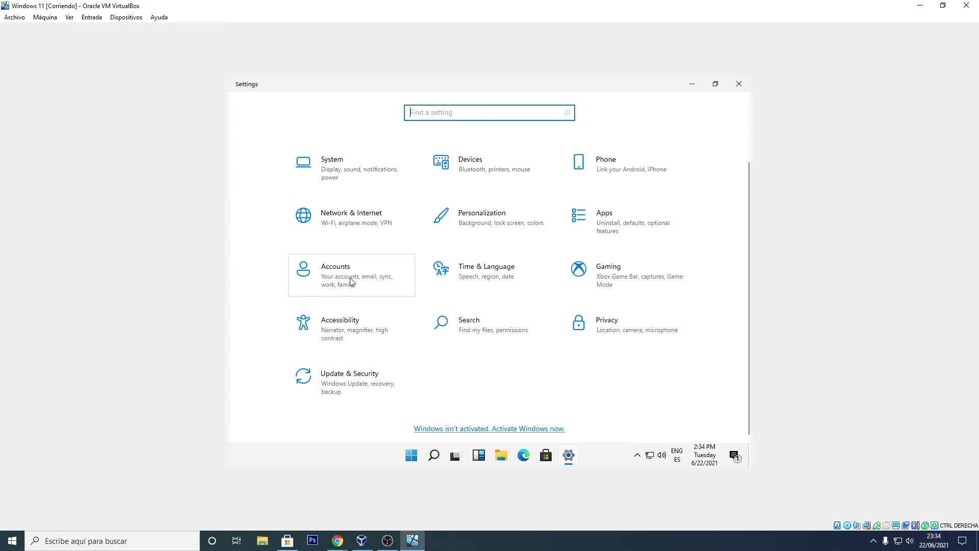
{"action": "left_click", "coordinate": [739, 83]}
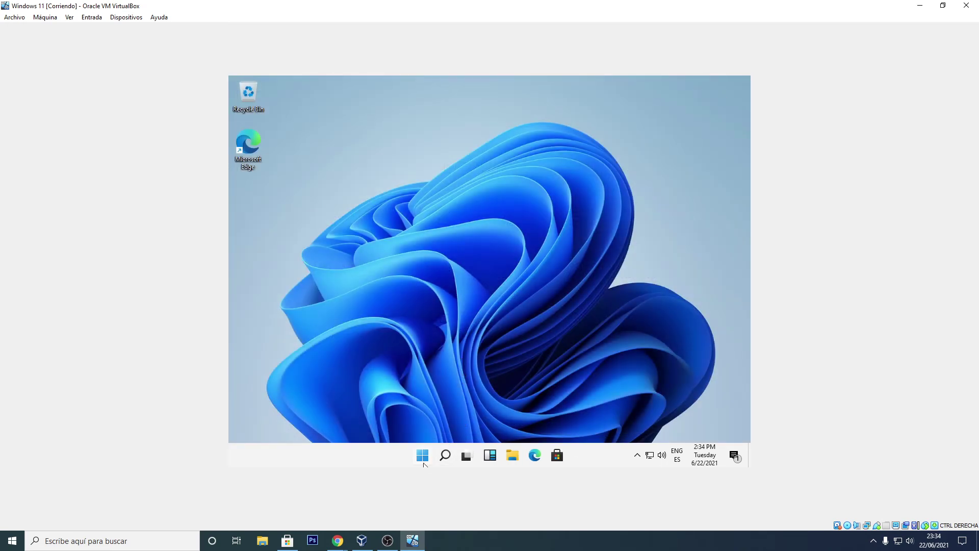
Step: Reopen Start and switch back and forth between the two pinned-app pages
{"action": "left_click", "coordinate": [422, 455]}
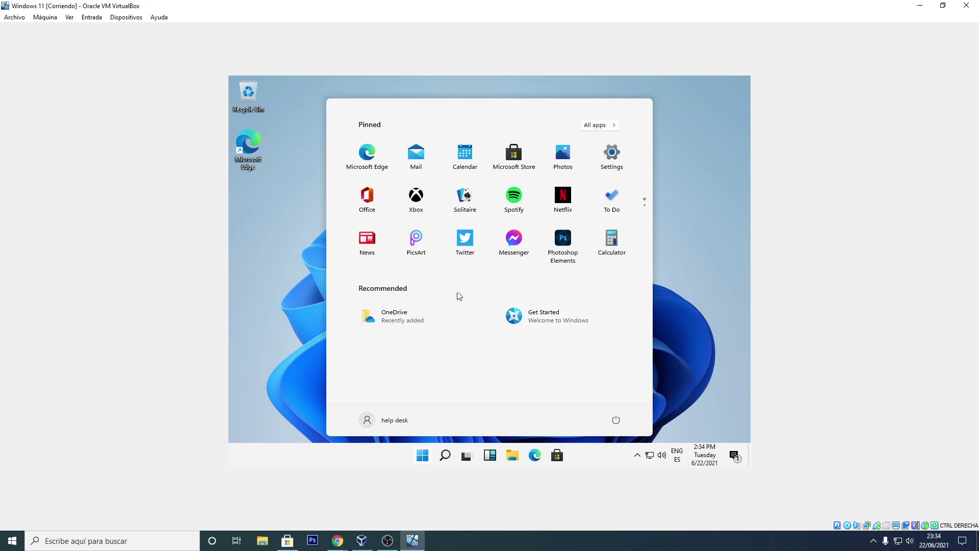
{"action": "mouse_move", "coordinate": [646, 209]}
{"action": "left_click", "coordinate": [645, 215]}
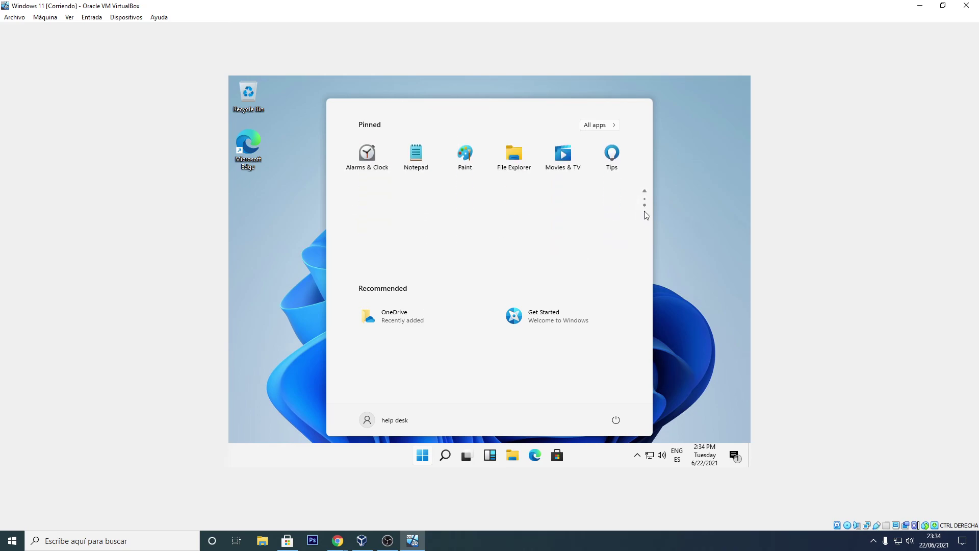
{"action": "left_click", "coordinate": [645, 198]}
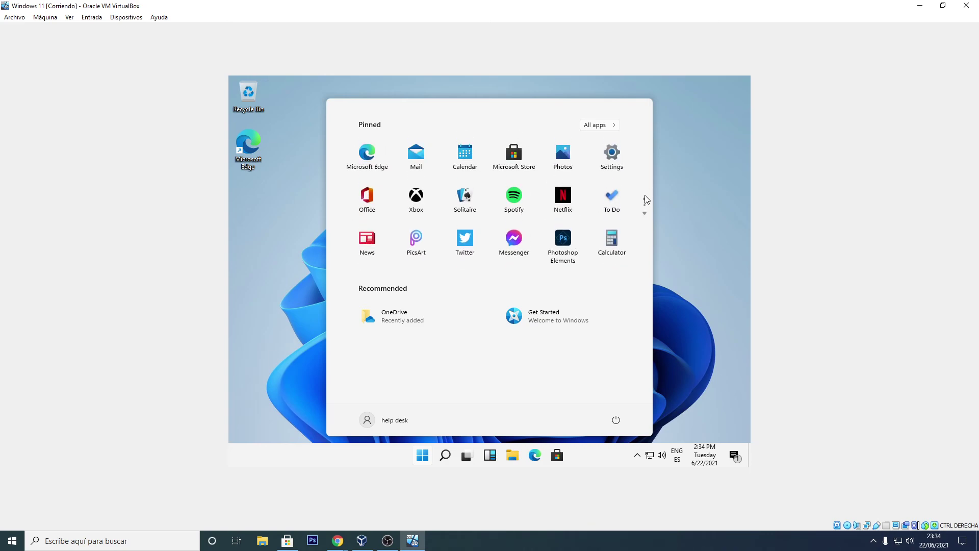
{"action": "left_click", "coordinate": [645, 211]}
{"action": "left_click", "coordinate": [644, 198]}
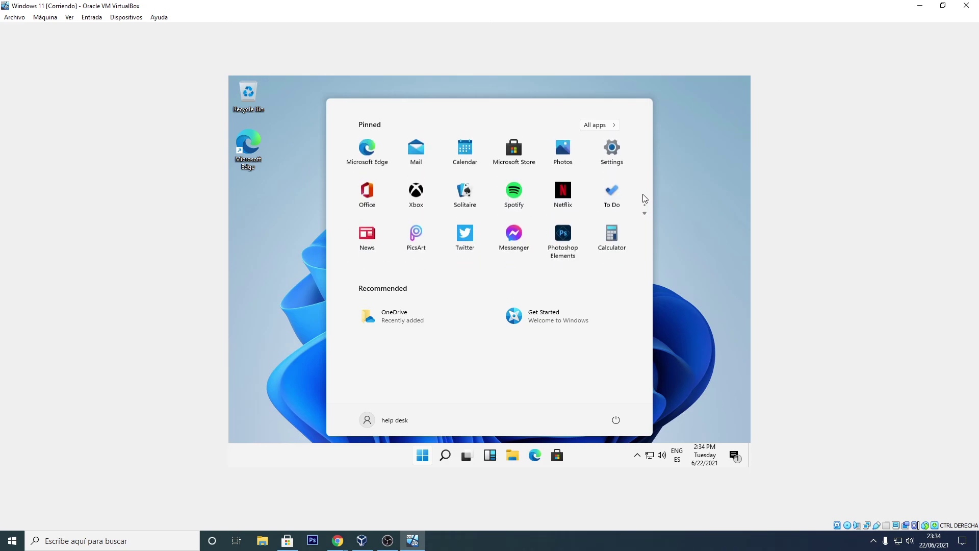
Step: Scroll through All apps, then return to pinned apps and show page two, Alarms & Clock to Tips
{"action": "left_click", "coordinate": [616, 126]}
{"action": "scroll", "coordinate": [464, 253], "scroll_direction": "down", "scroll_amount": 10}
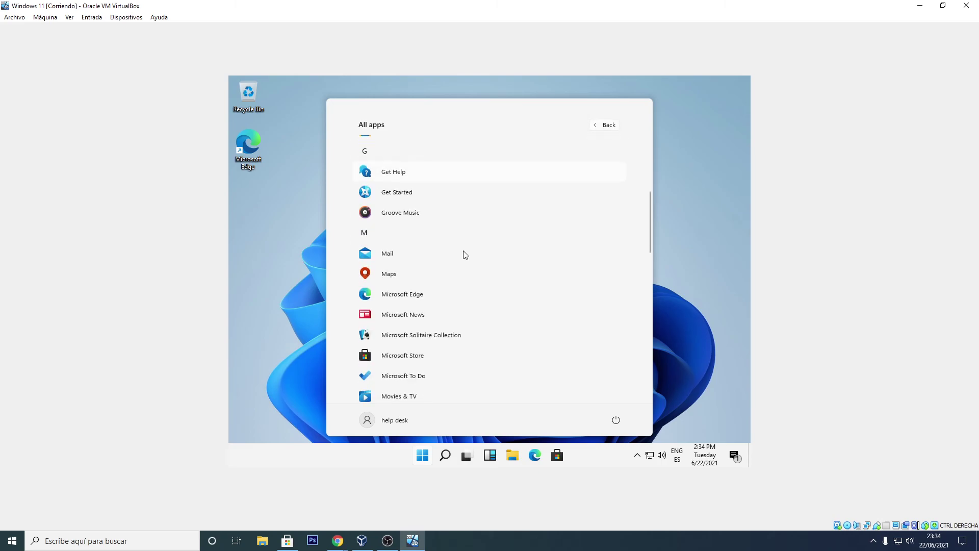
{"action": "scroll", "coordinate": [464, 253], "scroll_direction": "up", "scroll_amount": 8}
{"action": "scroll", "coordinate": [465, 254], "scroll_direction": "up", "scroll_amount": 3}
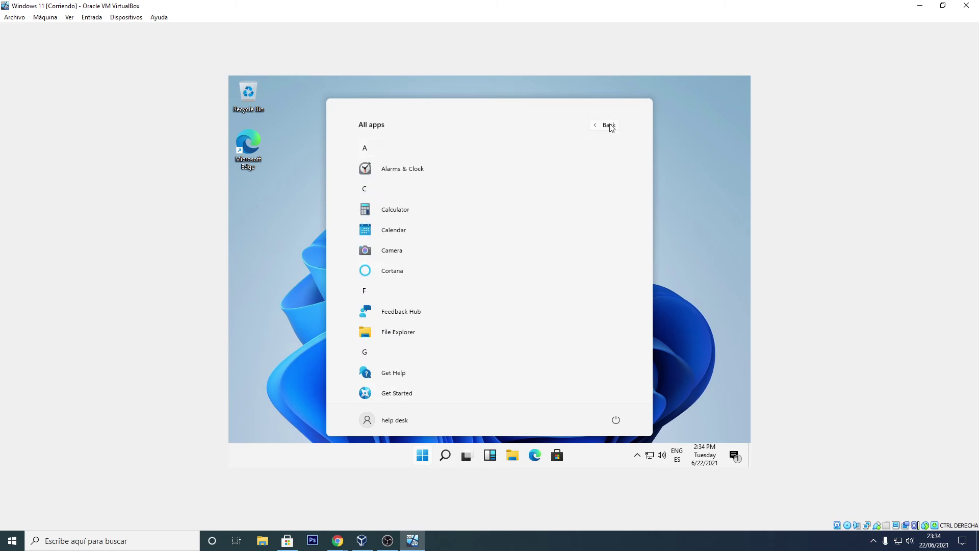
{"action": "left_click", "coordinate": [609, 125]}
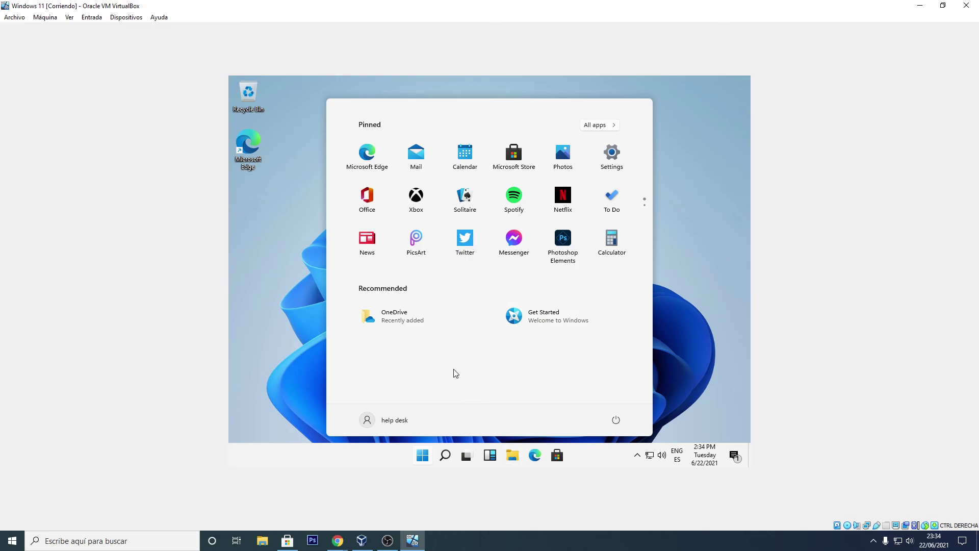
{"action": "left_click", "coordinate": [645, 205]}
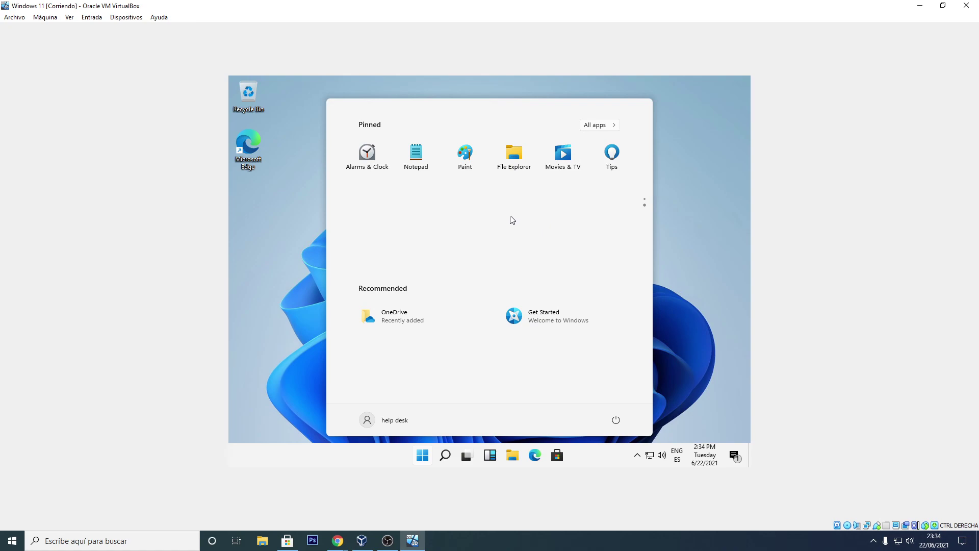
{"action": "scroll", "coordinate": [588, 235], "scroll_direction": "up", "scroll_amount": 1}
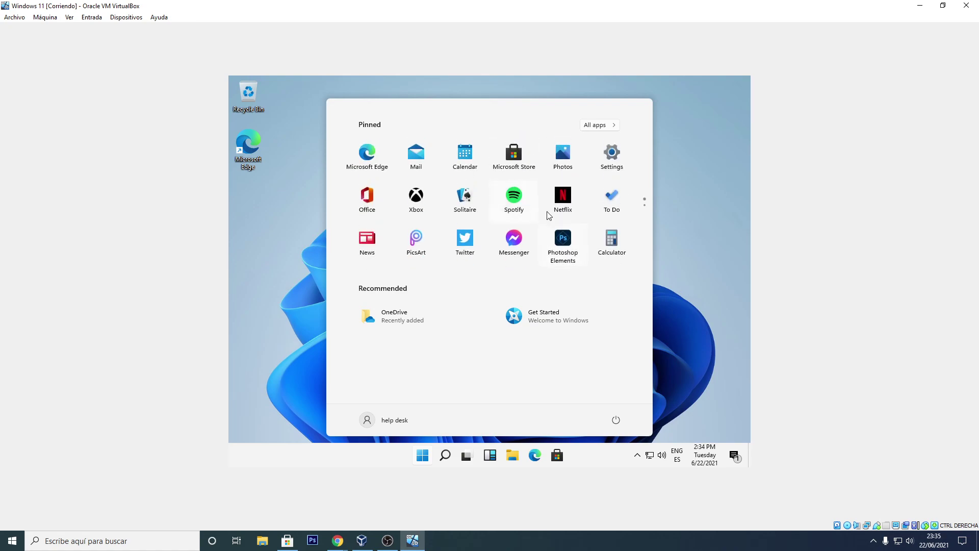
{"action": "left_click", "coordinate": [644, 205]}
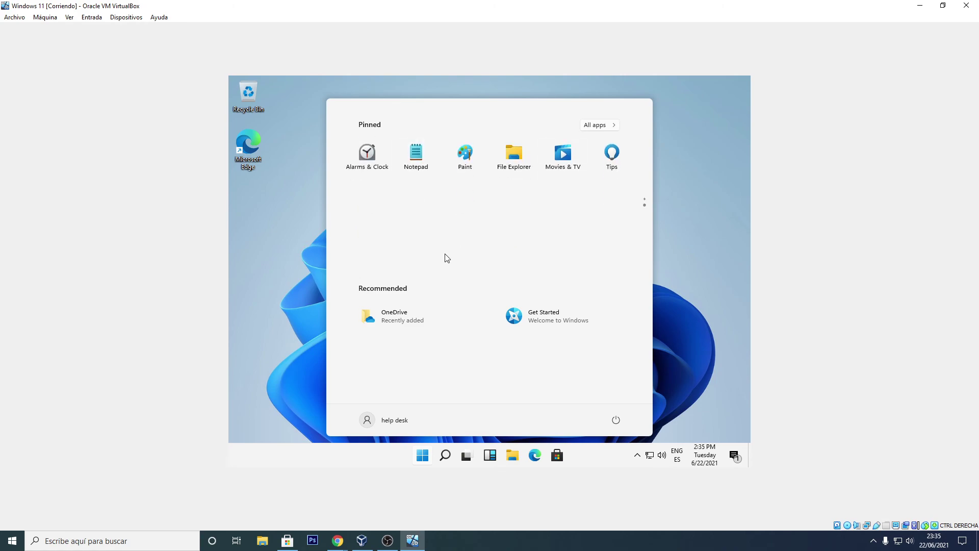